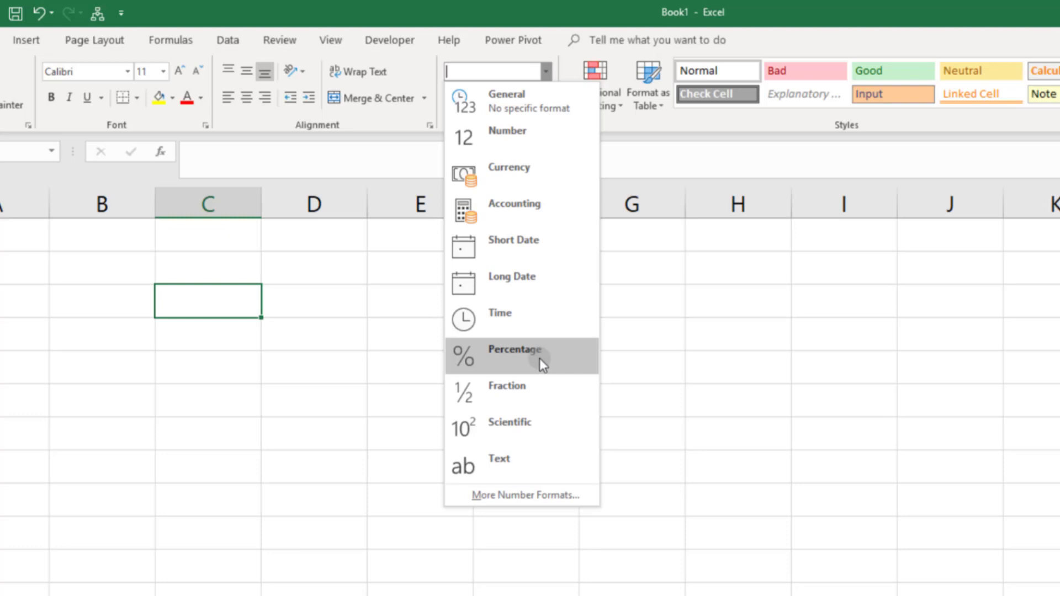
- Enter the region labels North, South and West down cells C3 to C5
click(516, 97)
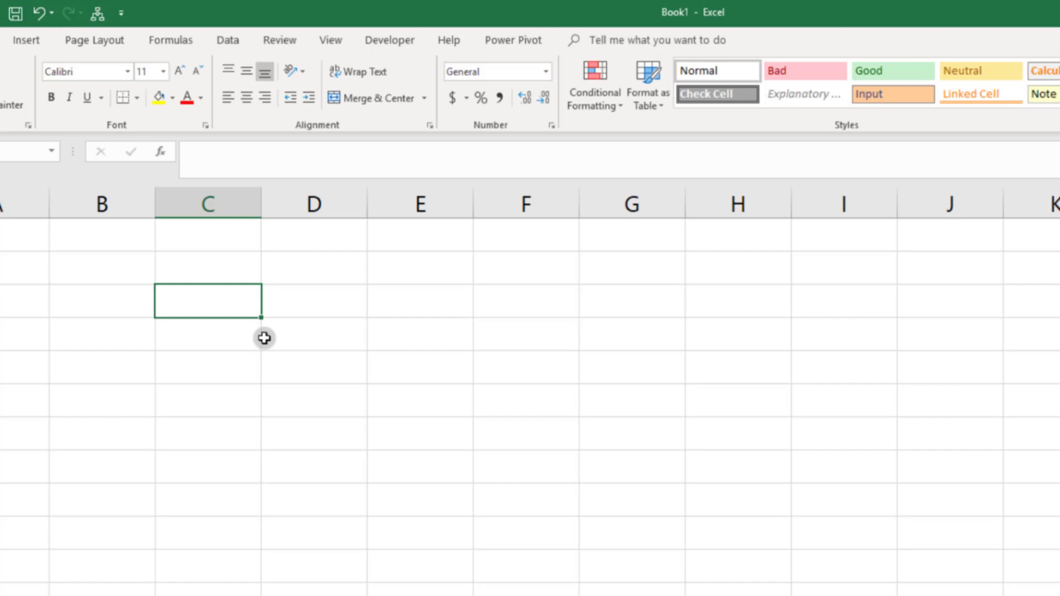
text(North)
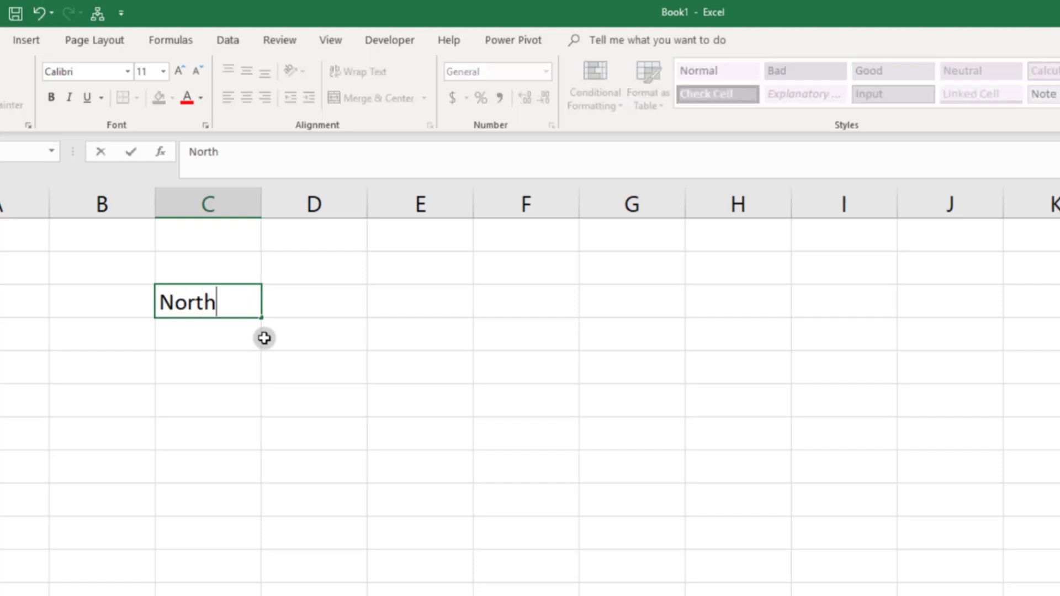
key(Return)
text(South)
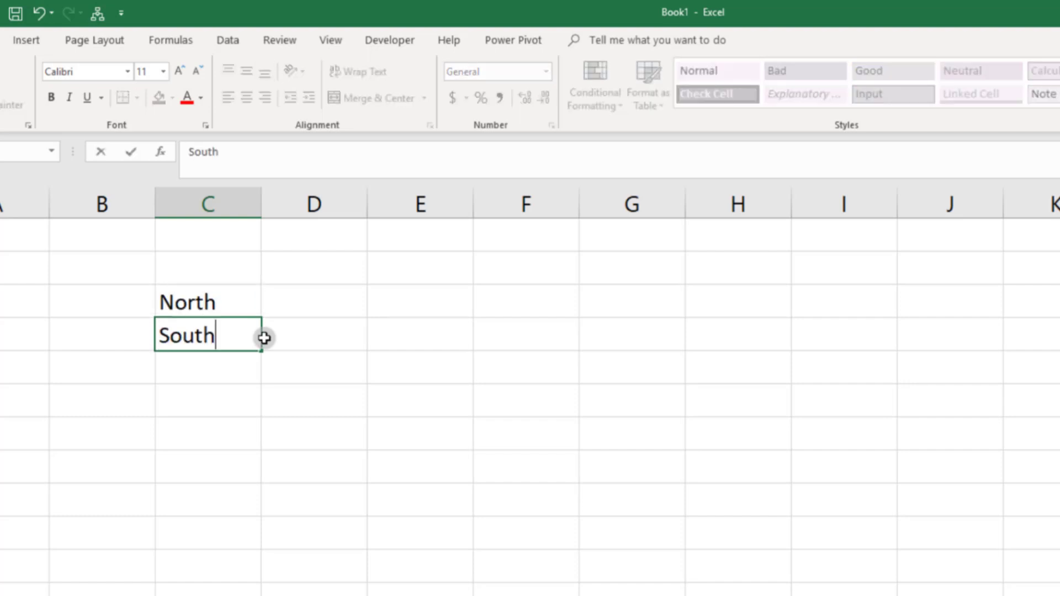
key(Return)
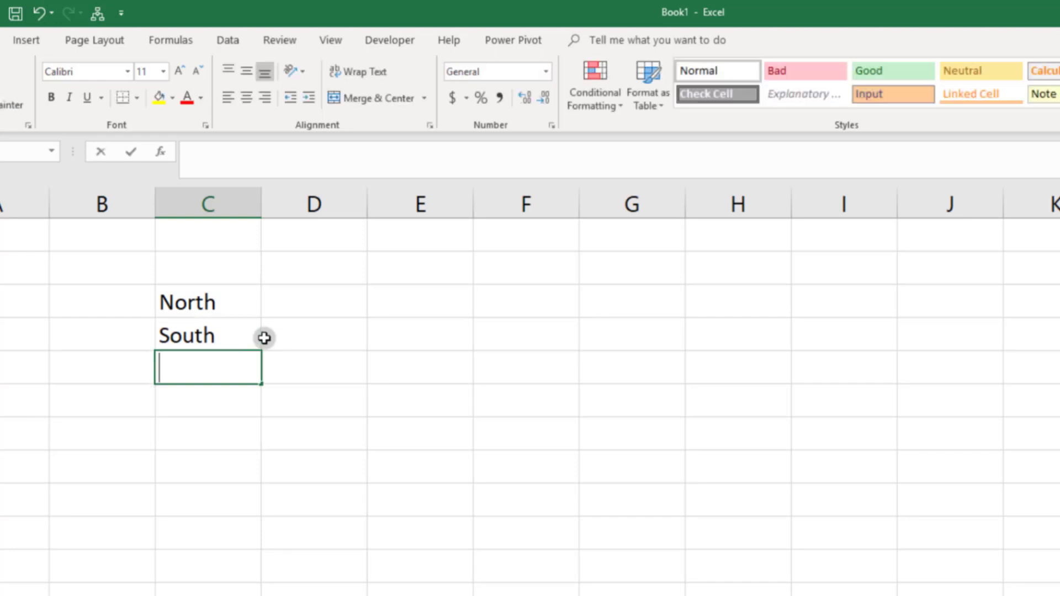
text(West)
key(Return)
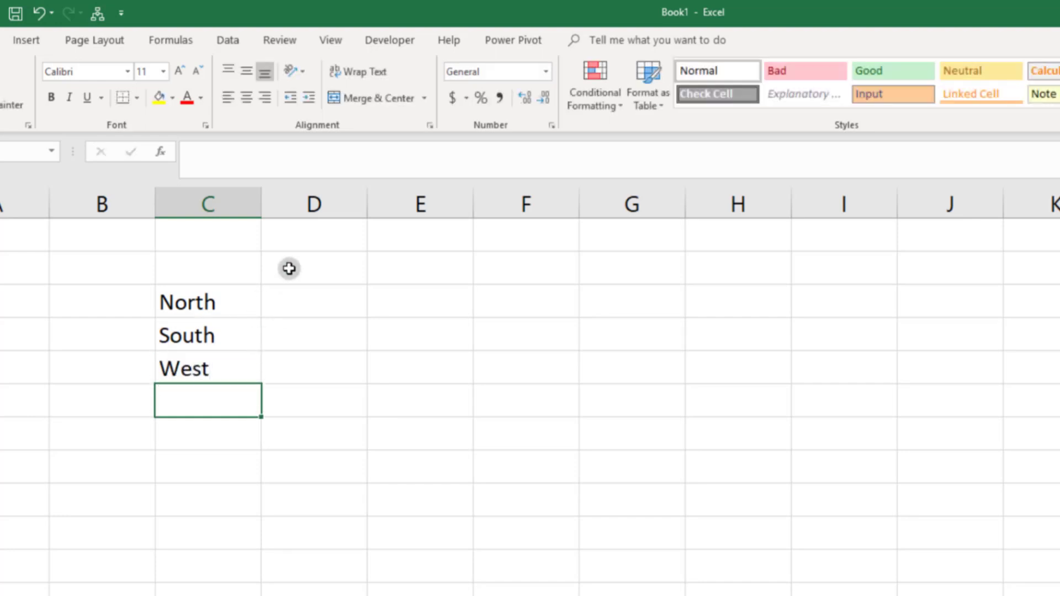
- Enter 1105, 987 and 1295 beside North, South and West in cells D3 to D5
click(338, 312)
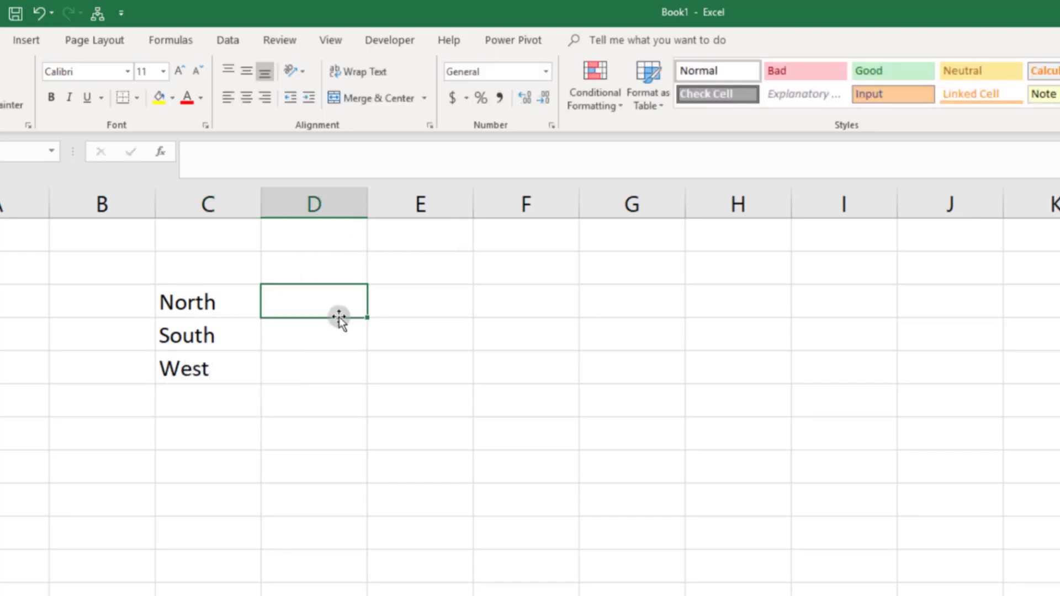
text(1105)
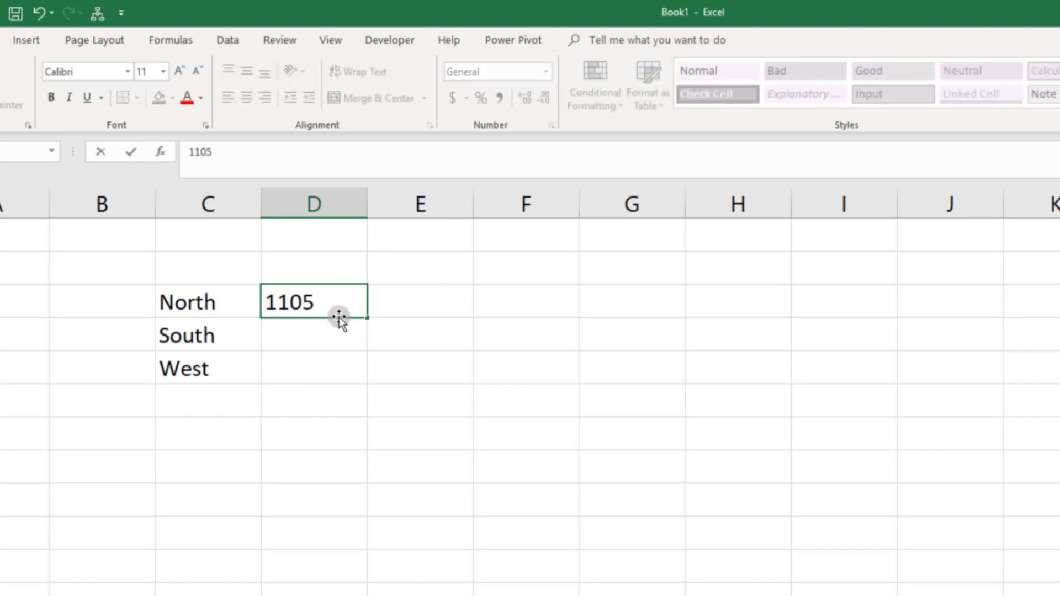
key(Return)
text(987)
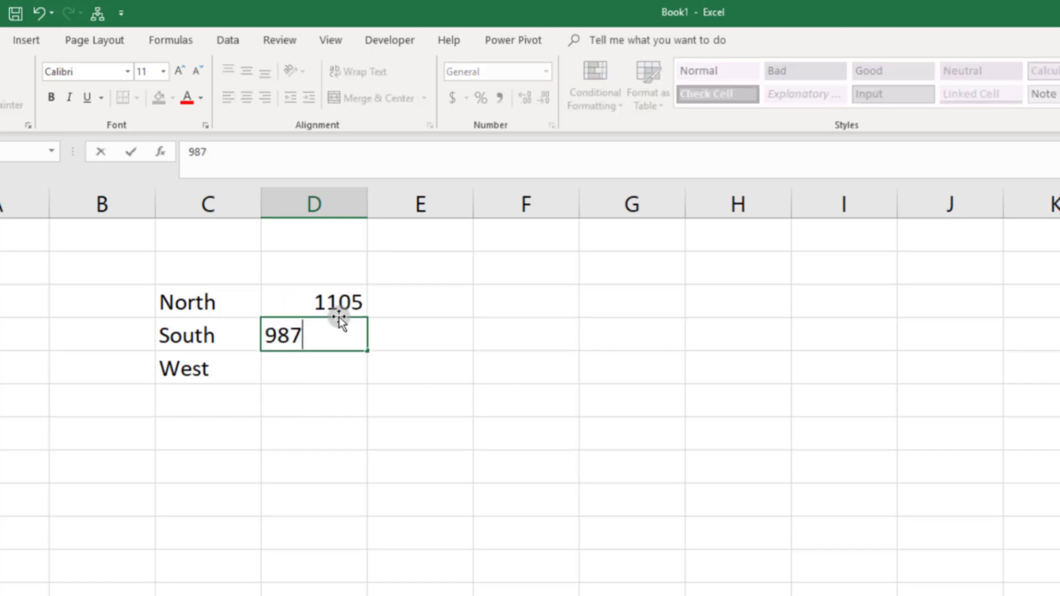
key(Return)
text(1295)
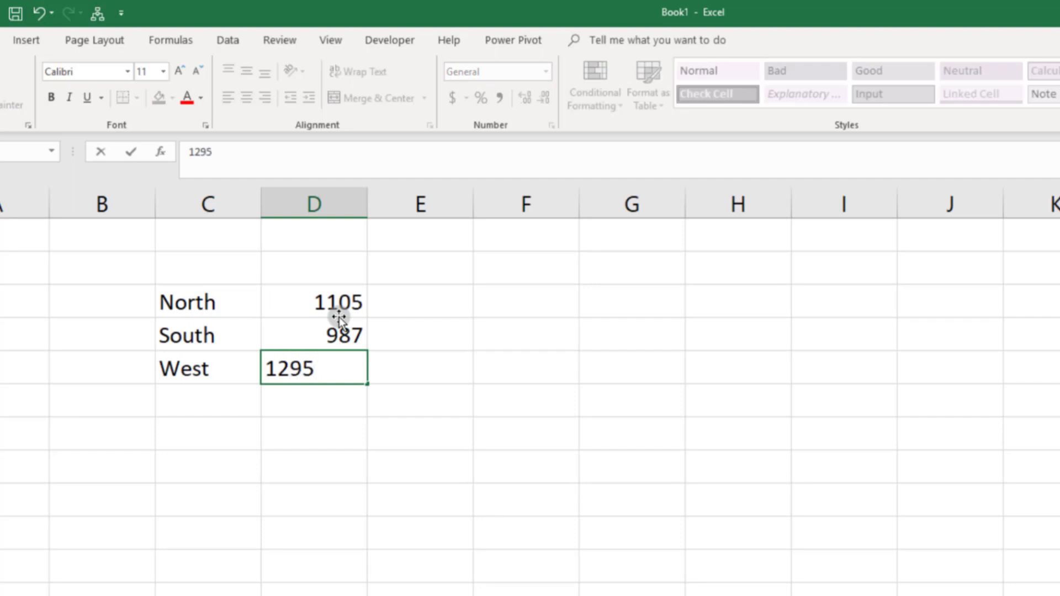
key(Return)
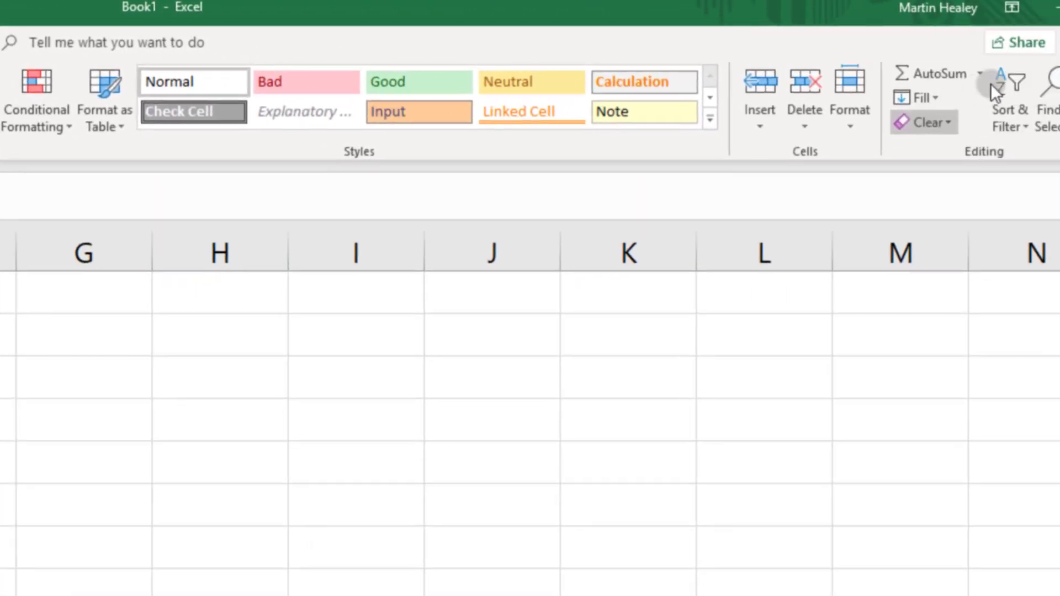
- Total D3:D5 in D6 with AutoSum and apply the Number format to D3:D6
click(937, 74)
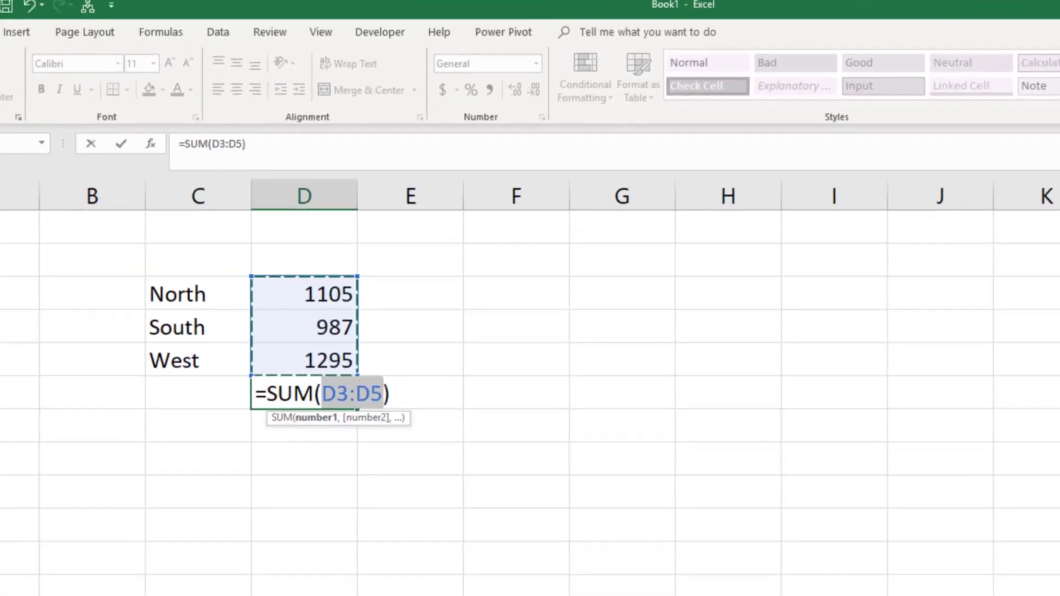
key(Return)
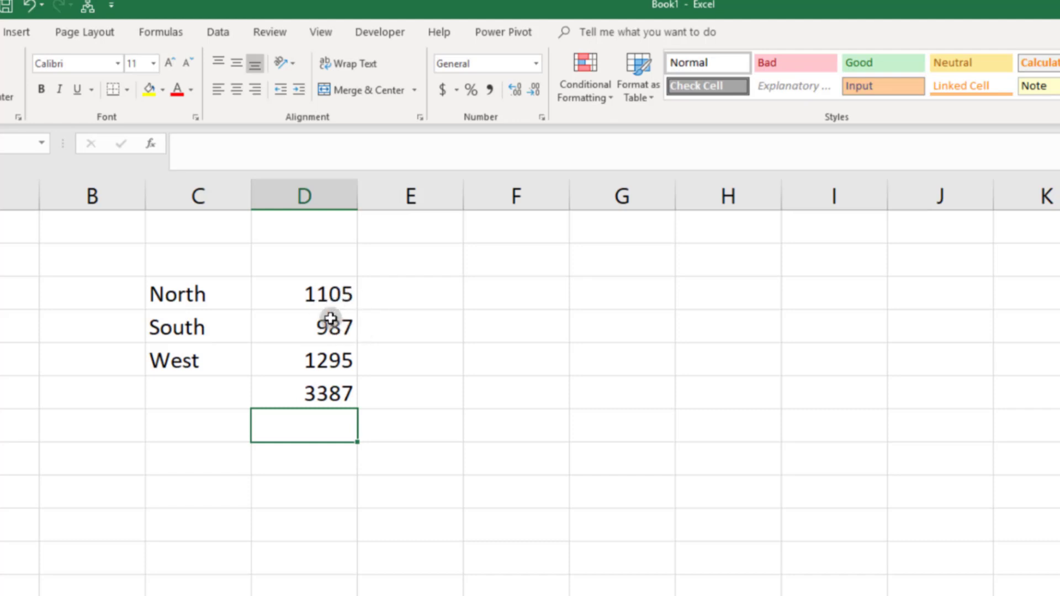
drag(324, 293, 331, 392)
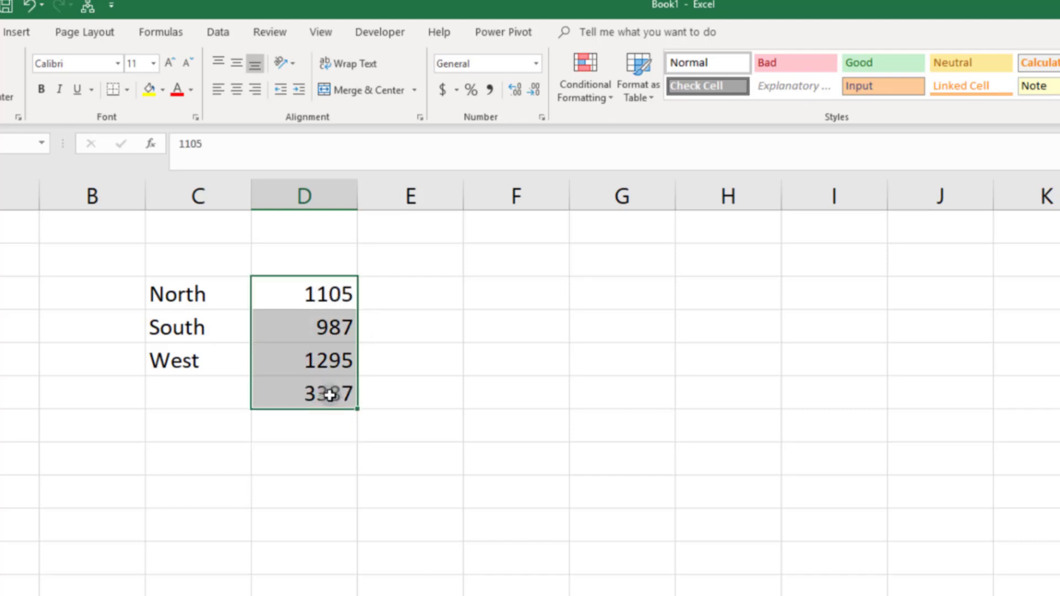
click(537, 65)
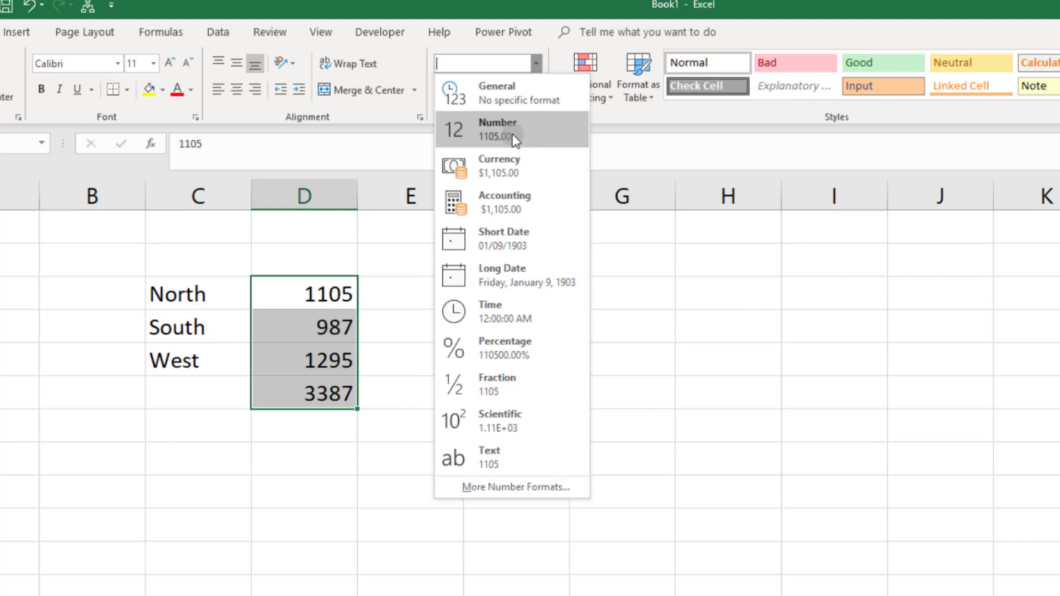
click(513, 138)
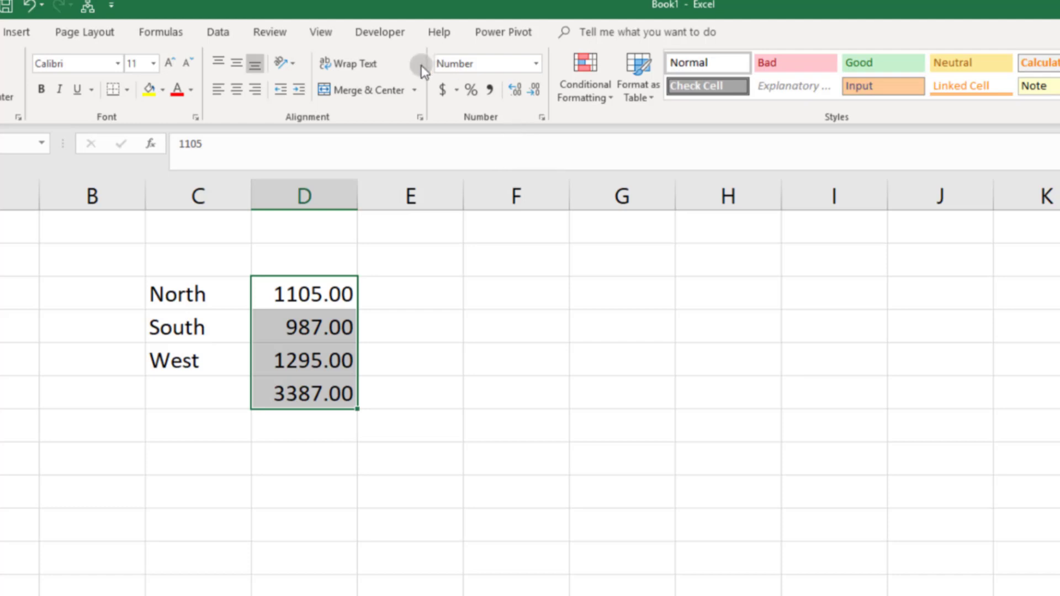
- Try the Currency format on D3:D6, widen column D, and try the Accounting format on the same cells
click(539, 64)
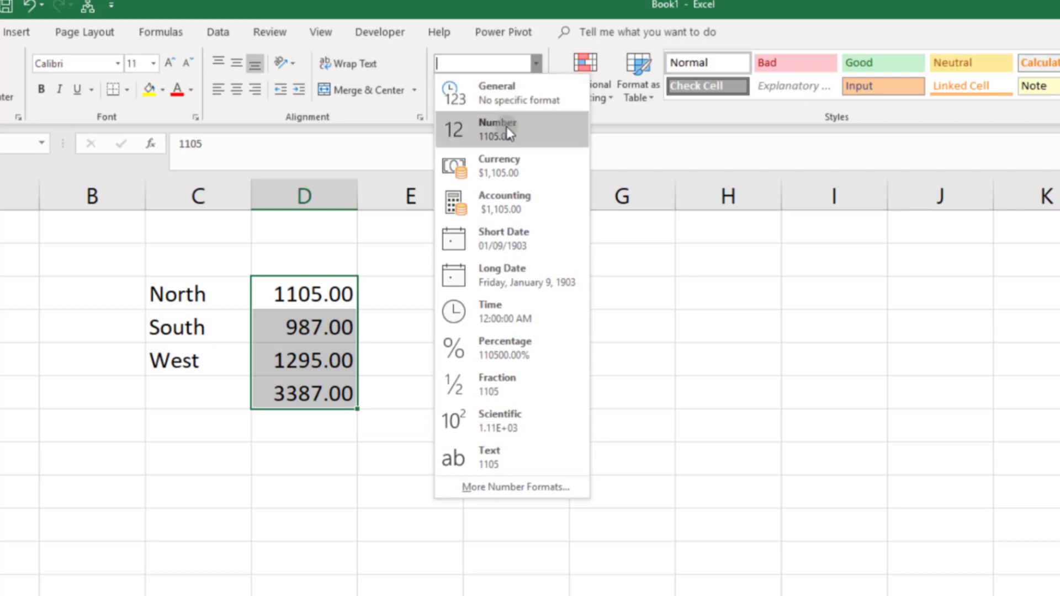
click(535, 166)
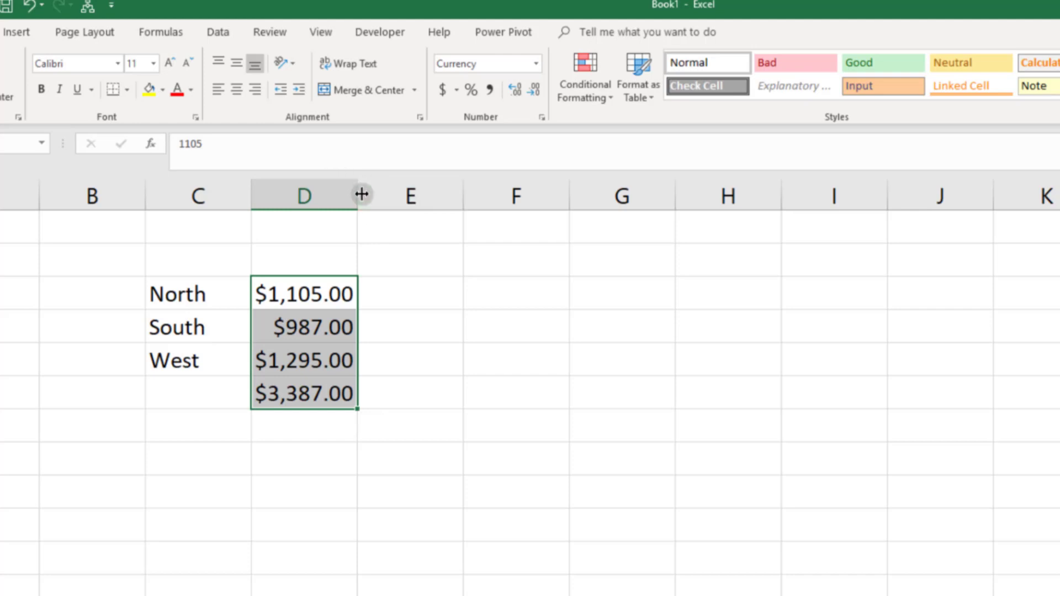
drag(357, 194, 402, 191)
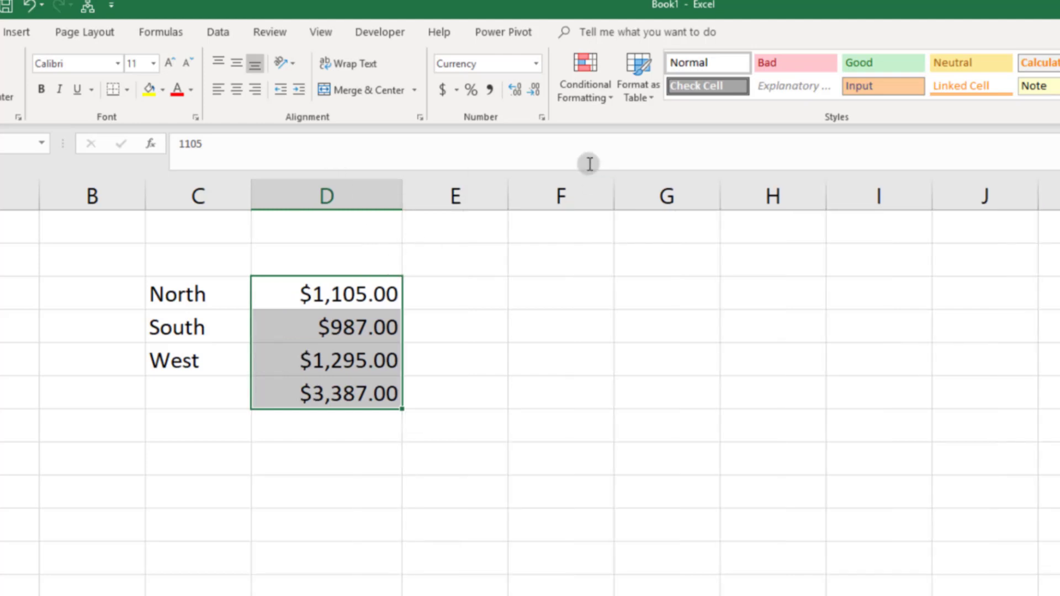
click(536, 64)
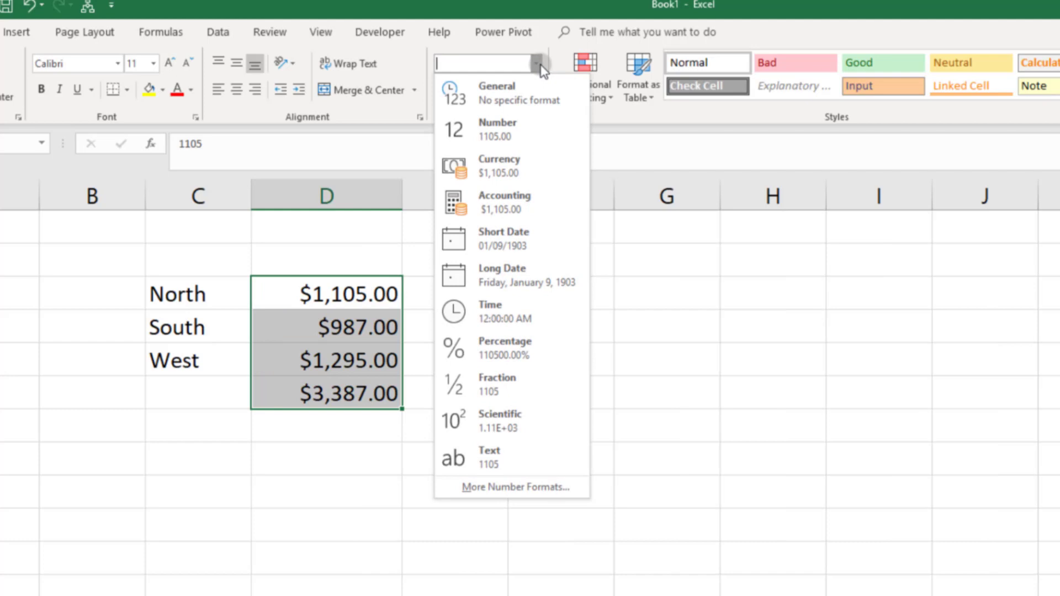
click(542, 206)
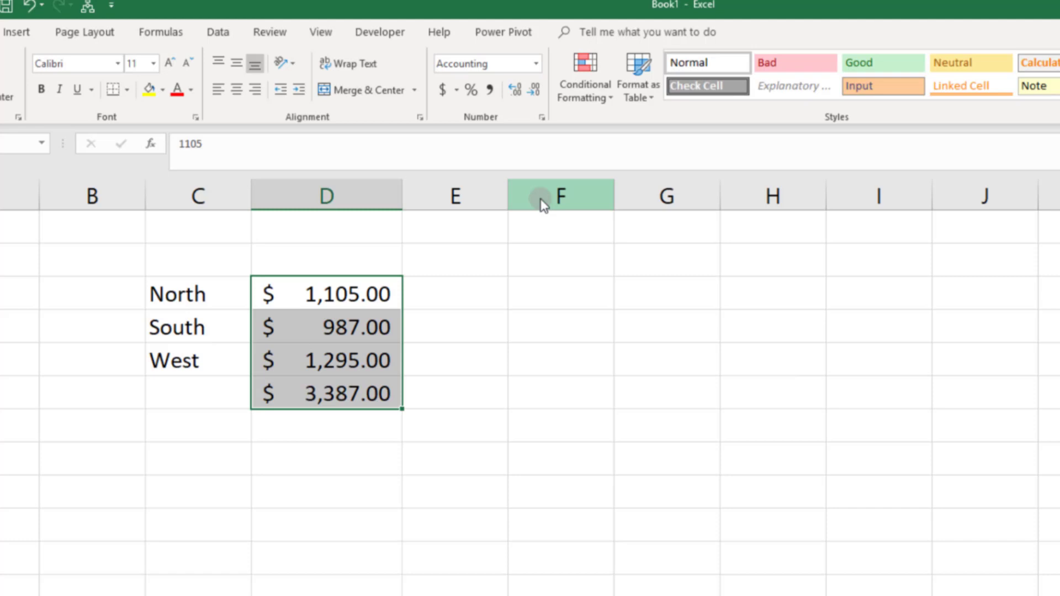
- Undo the Accounting format, the widening of column D and the Currency format
key(ctrl+z)
key(ctrl+z)
key(ctrl+z)
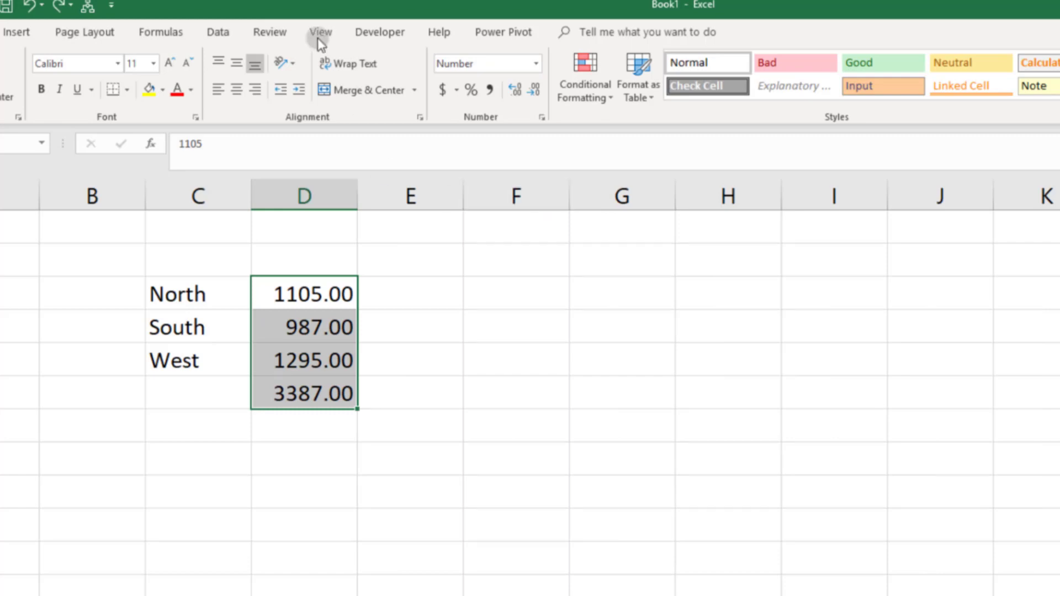
- Enter the column headings Last year in D2 and This year in E2
click(300, 256)
text(Last year)
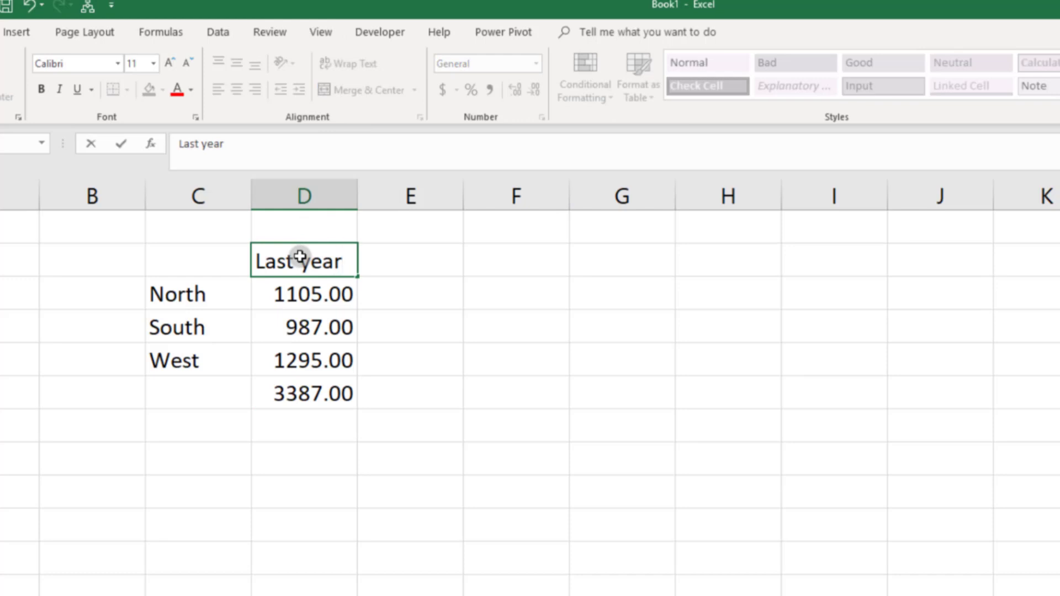
key(Tab)
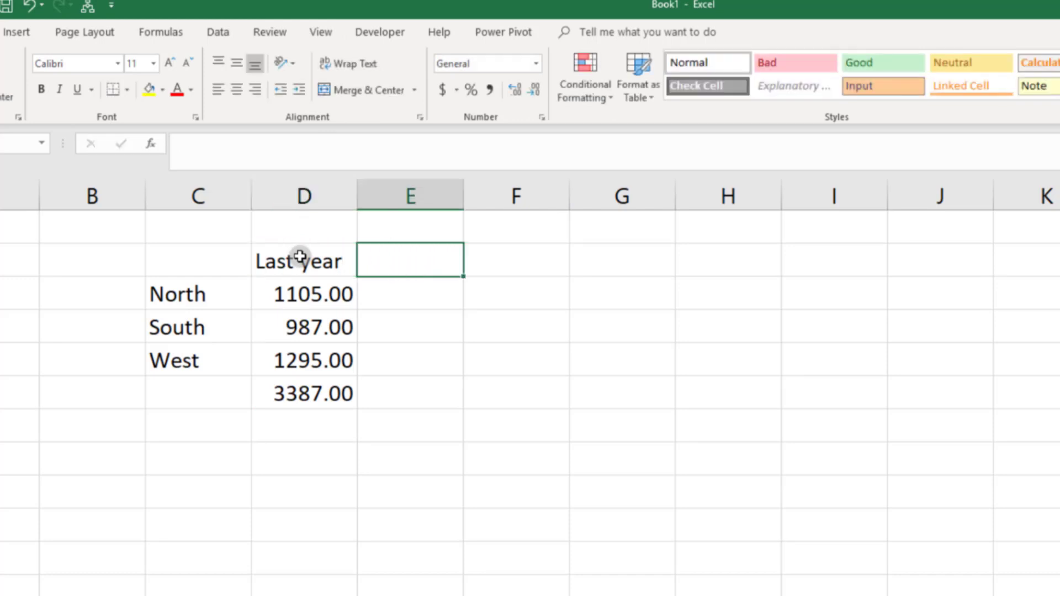
text(h)
key(BackSpace)
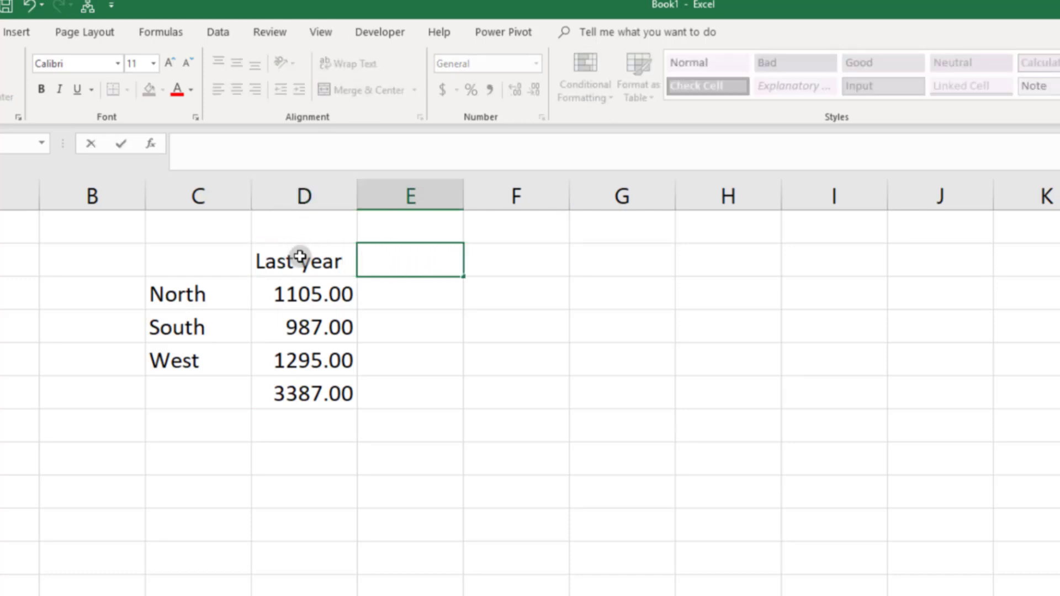
text(This year)
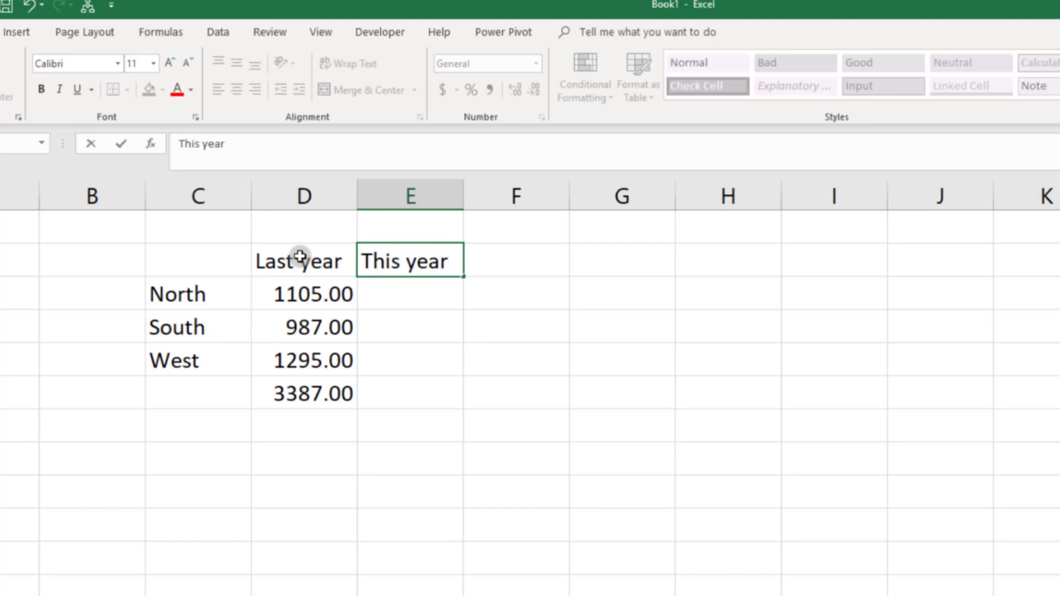
key(Return)
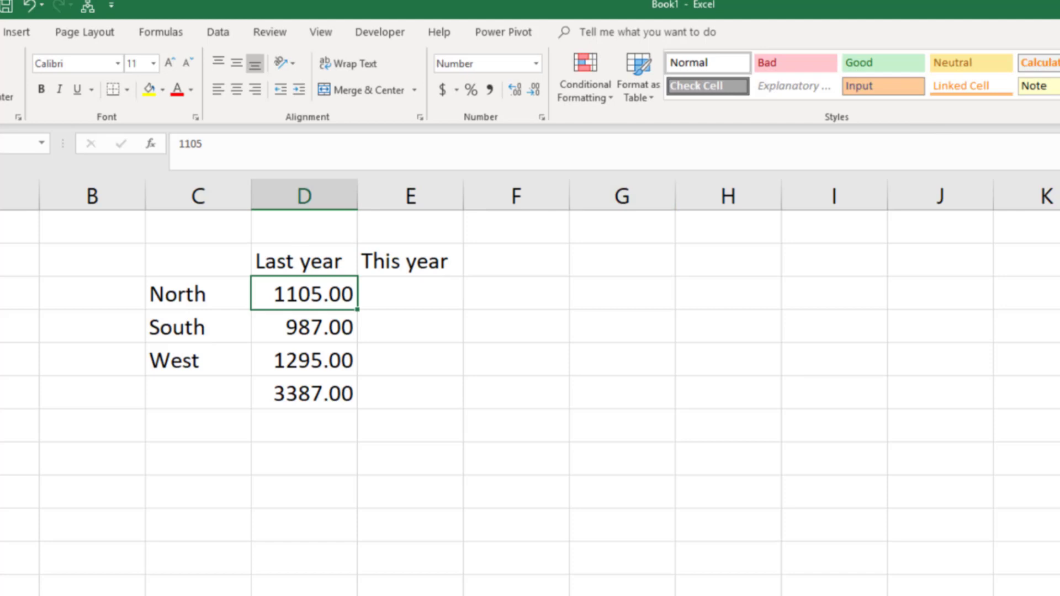
- Enter 1200, 950 and 1300 under This year in E3:E5 and fill the total formula from D6 into E6
click(426, 295)
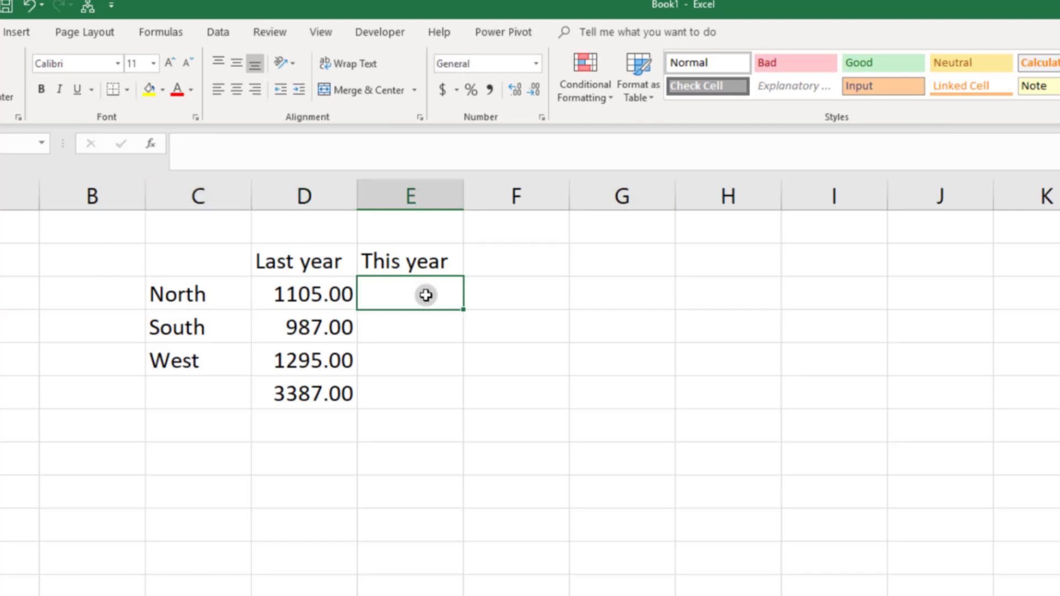
text(1200)
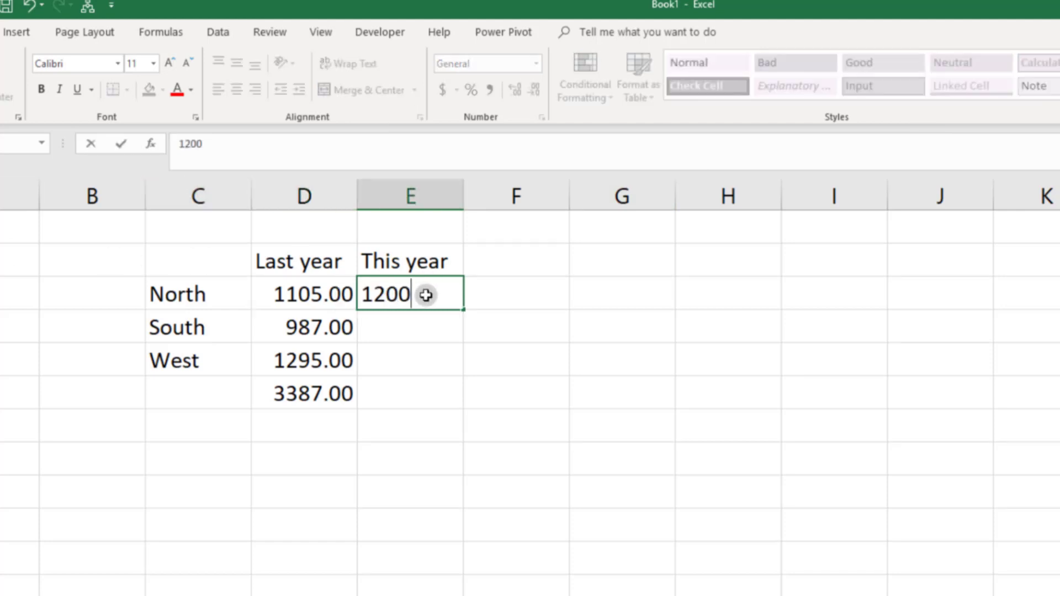
key(Return)
text(950)
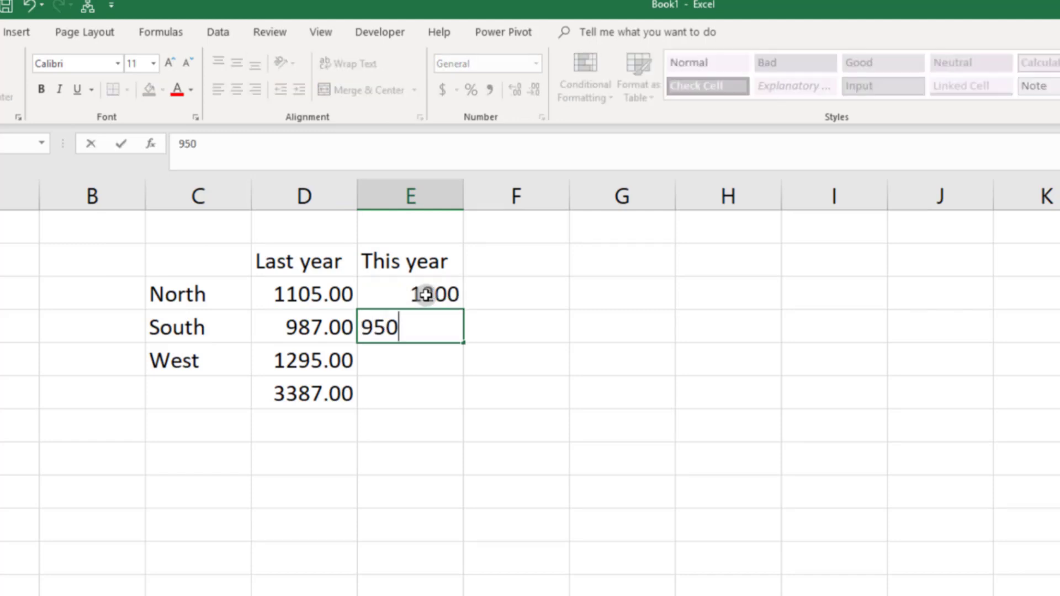
key(Return)
text(1300)
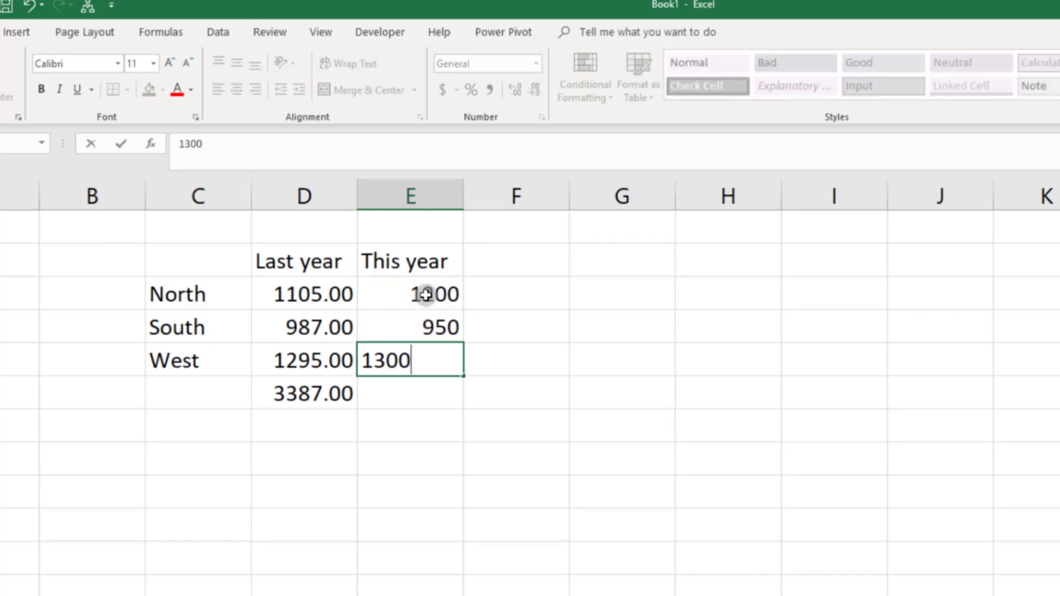
key(Return)
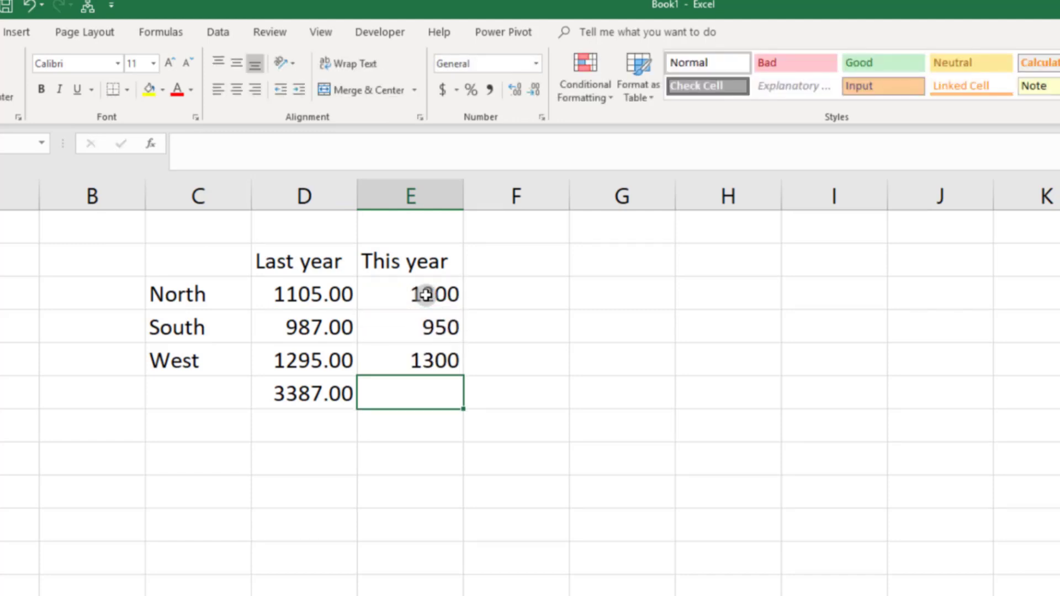
click(313, 393)
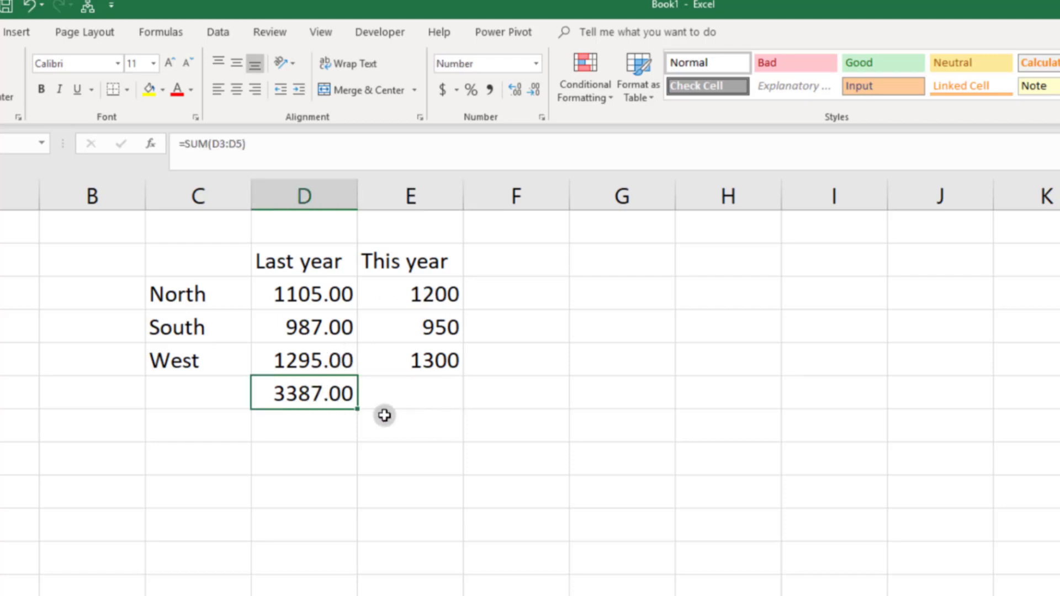
drag(357, 407, 441, 405)
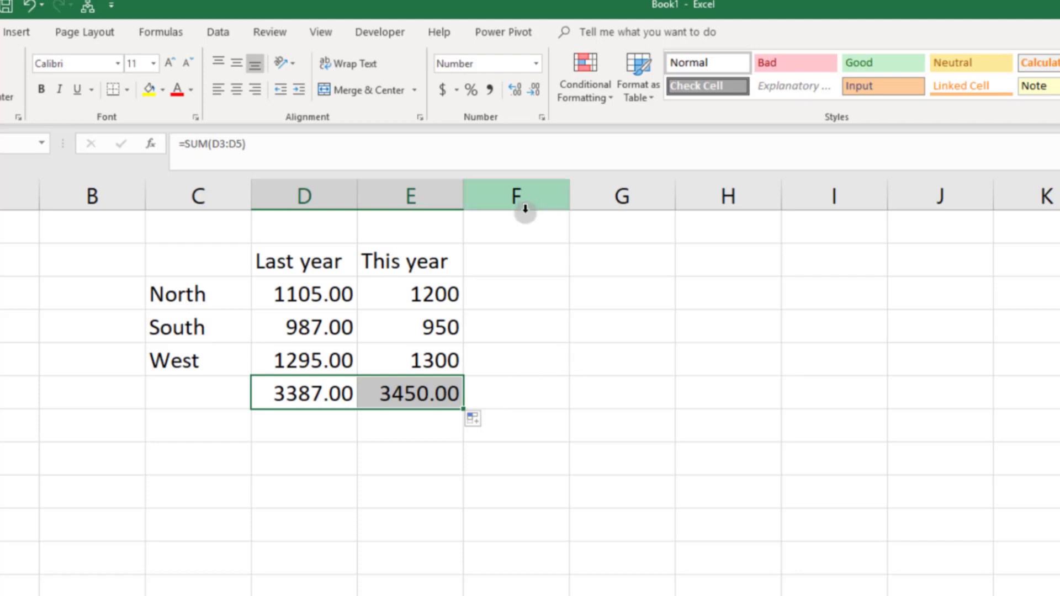
- Enter the column heading % increase in F2, beside This year
click(514, 264)
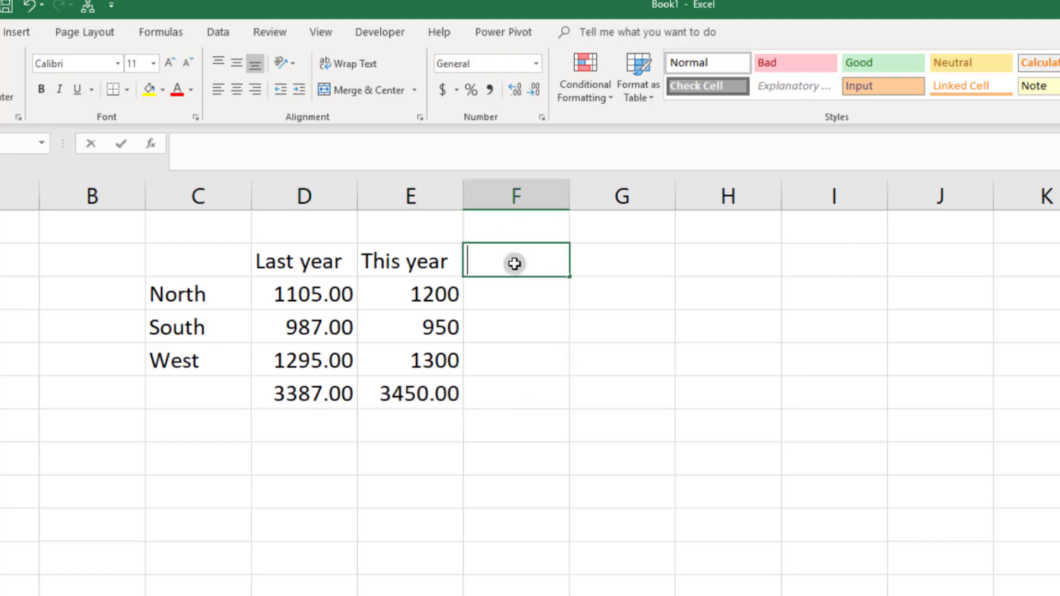
text(% increase)
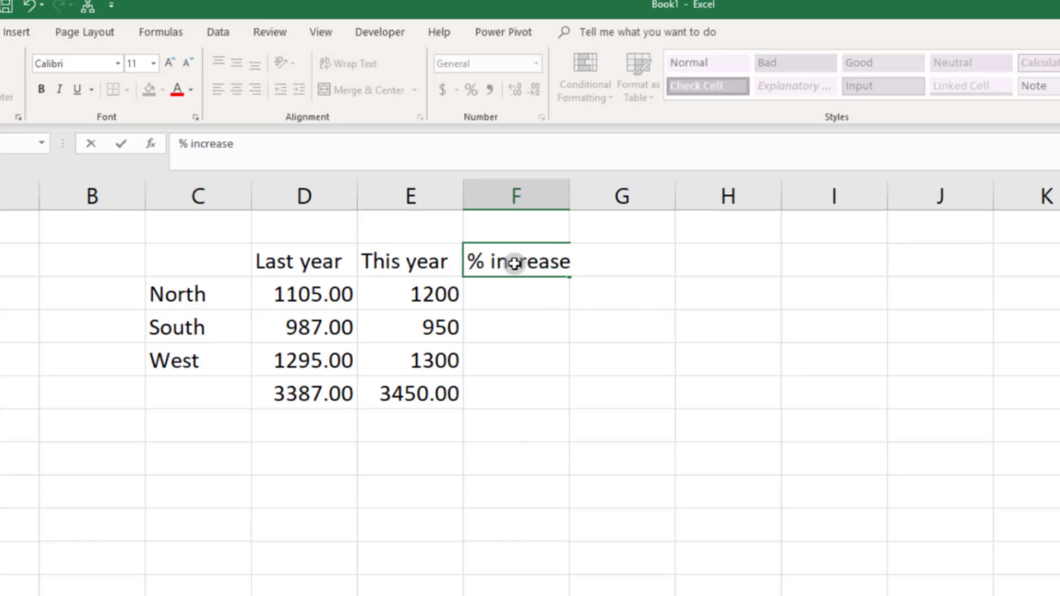
key(Return)
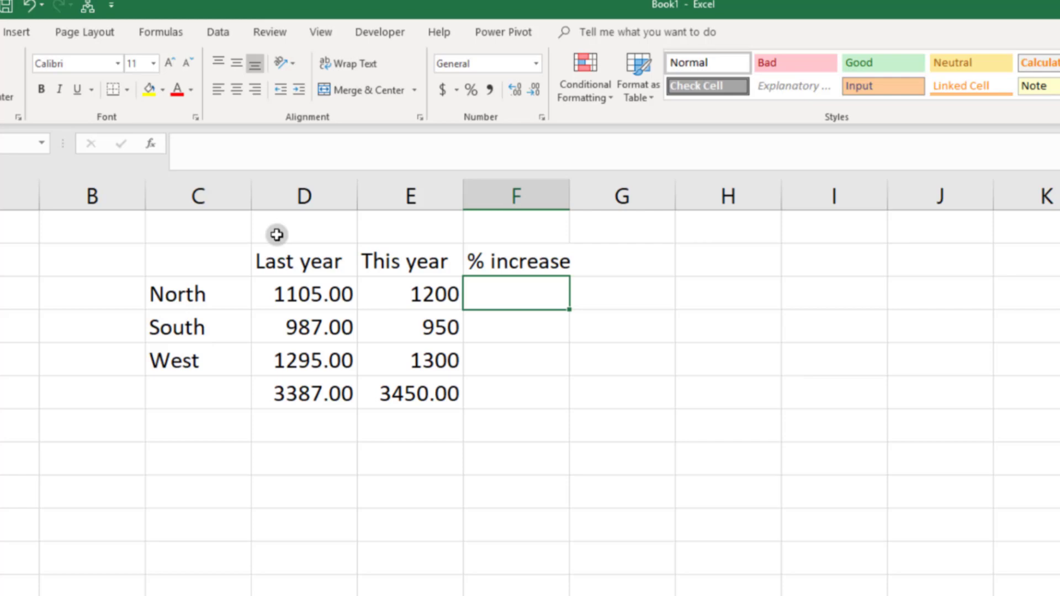
key(Up)
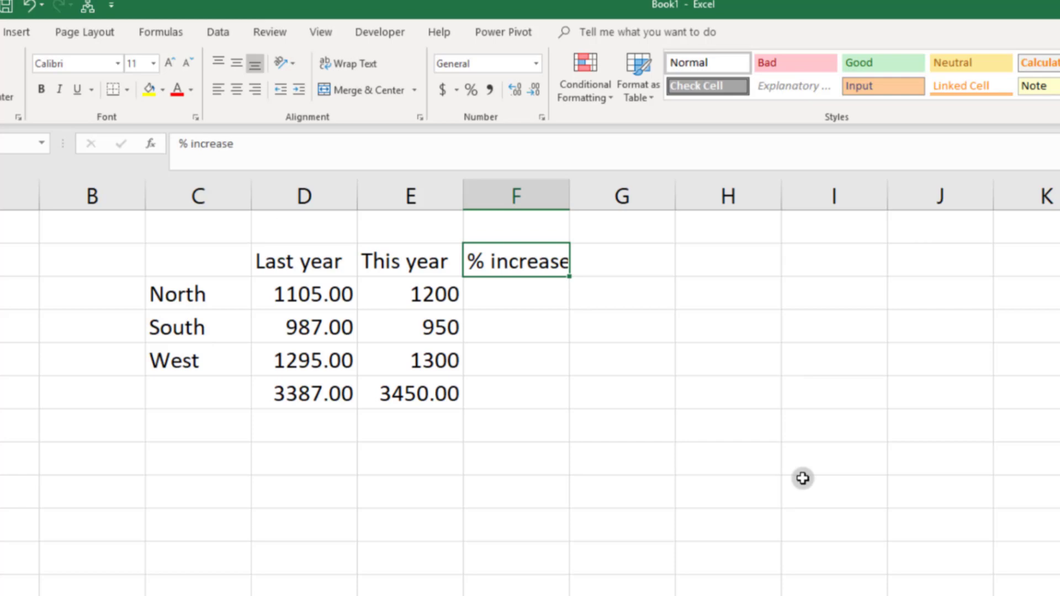
- Enter 0.75 in I8 and 200 in J8 as a separate percentage example
click(801, 470)
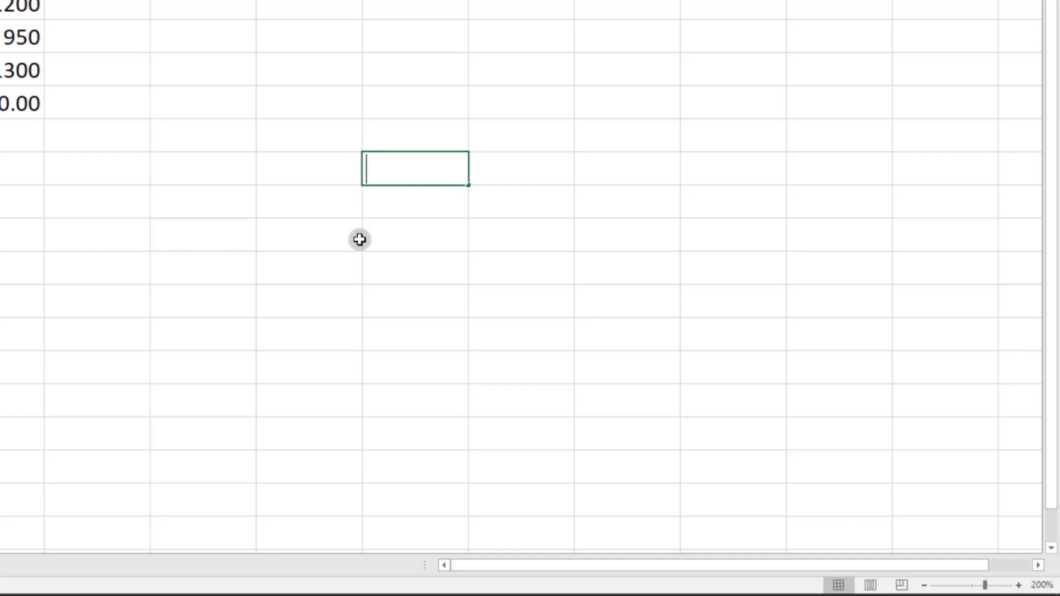
text(0.75)
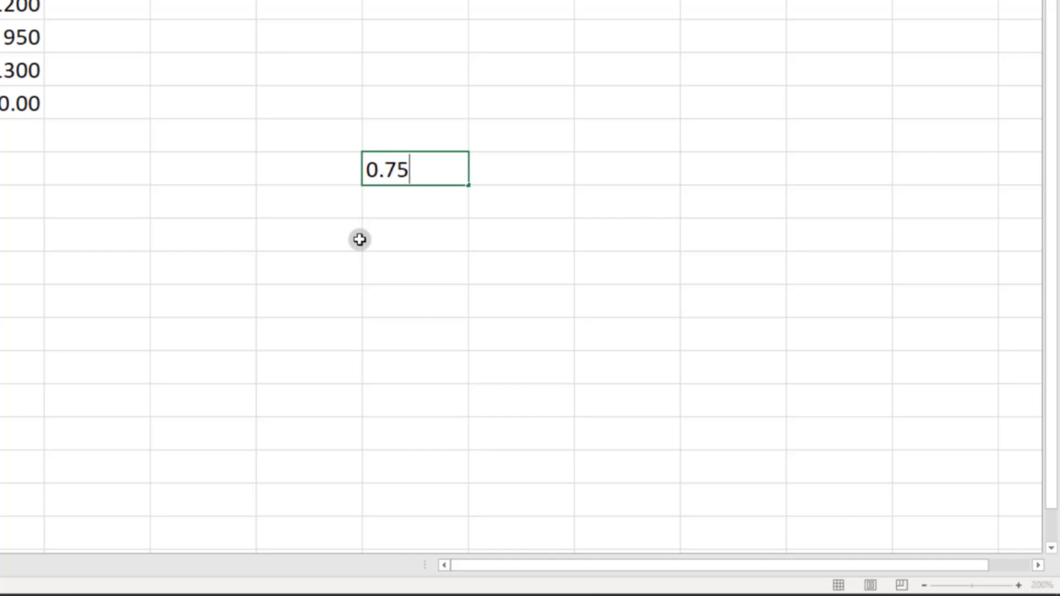
key(Tab)
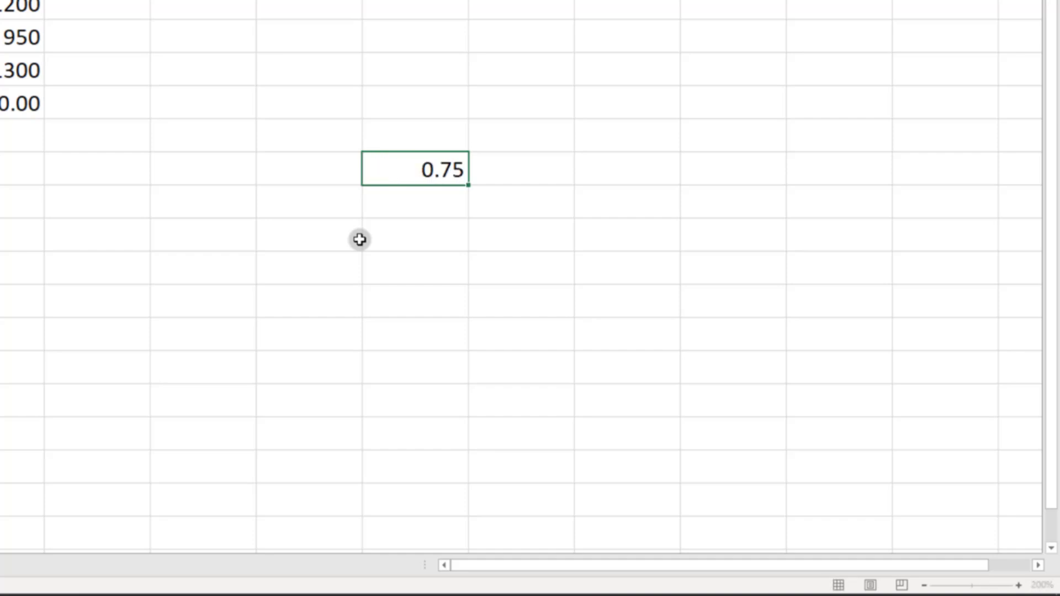
text(200)
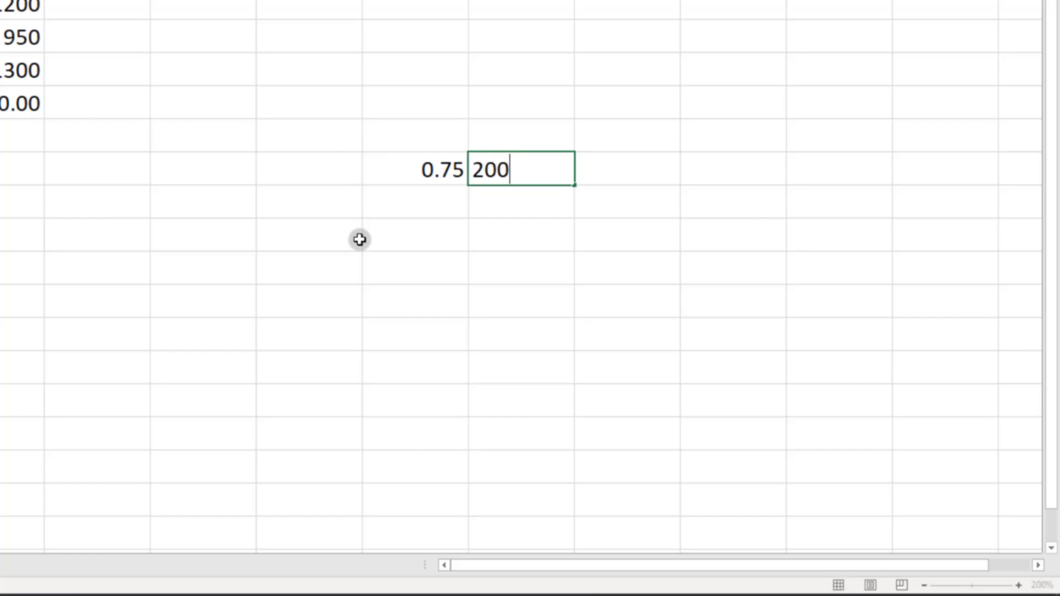
key(Tab)
- Multiply the two example values in K8 with the formula =I8*J8
text(=)
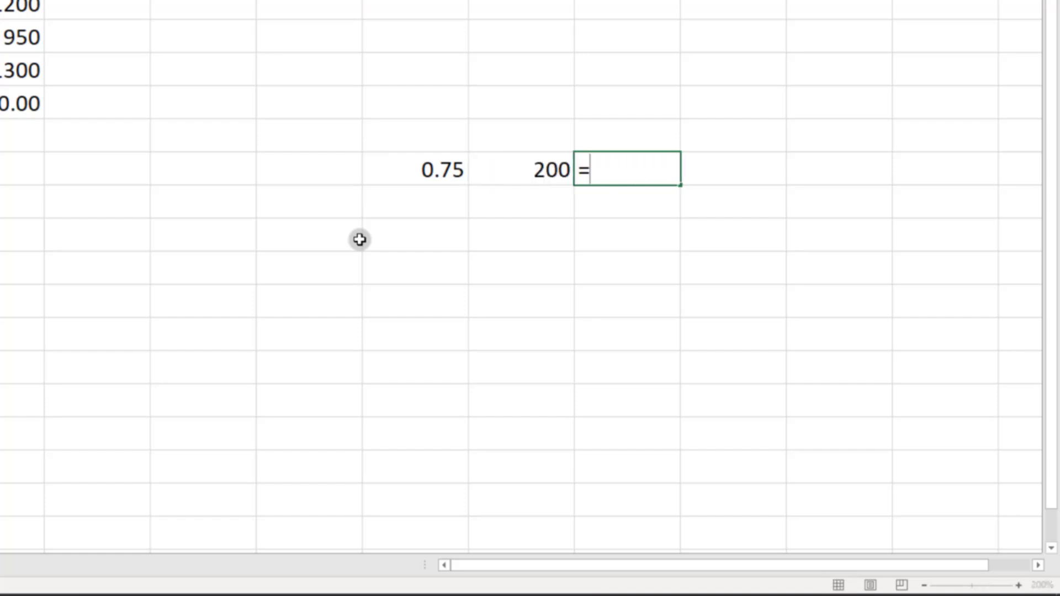
click(418, 169)
text(*)
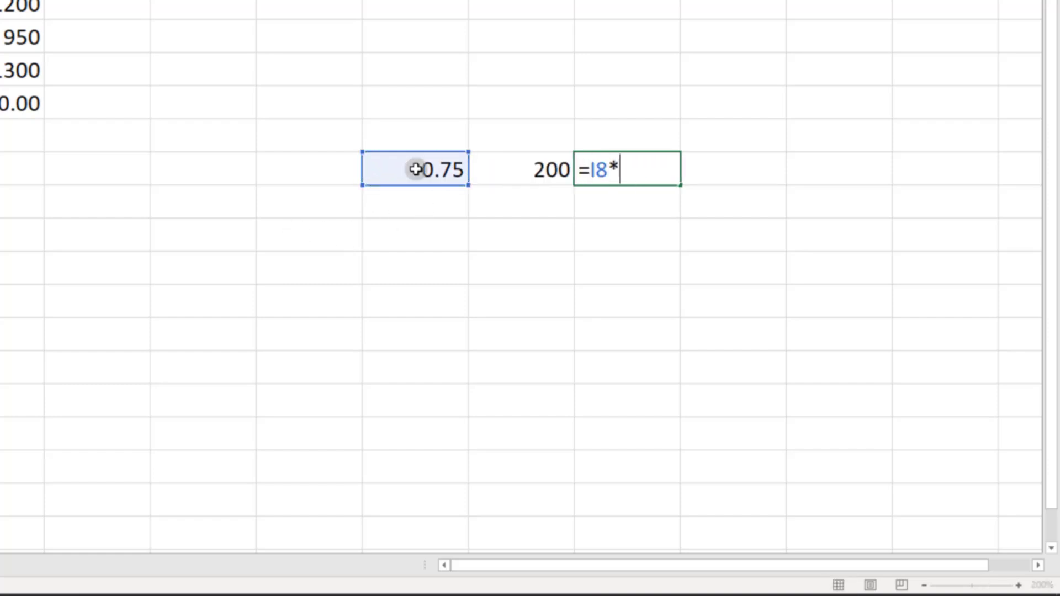
click(542, 164)
key(Return)
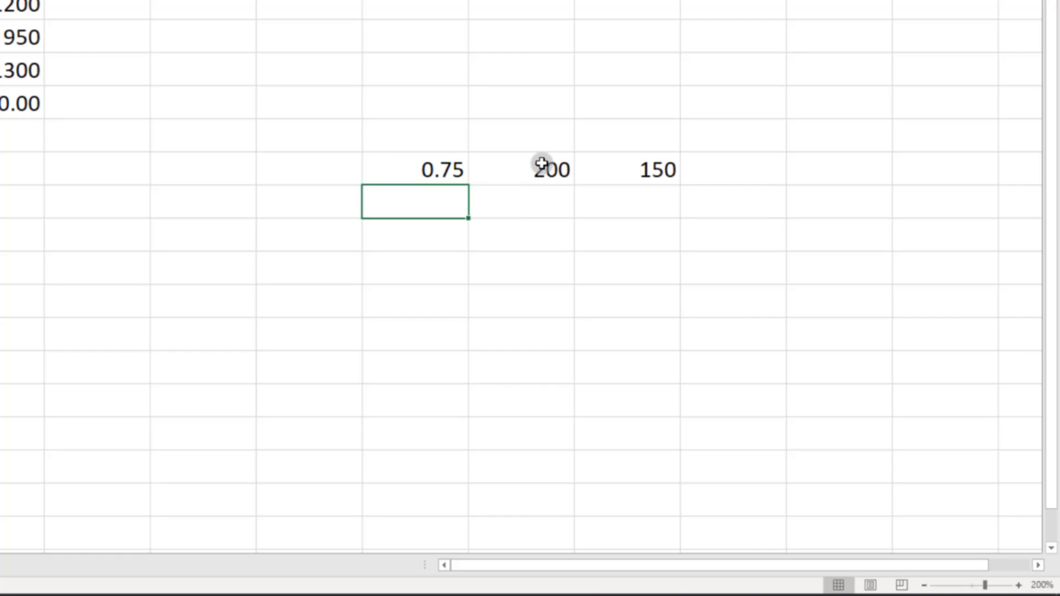
- Apply the Percentage format to the 0.75 in I8 and enter 75% directly in I10
click(416, 166)
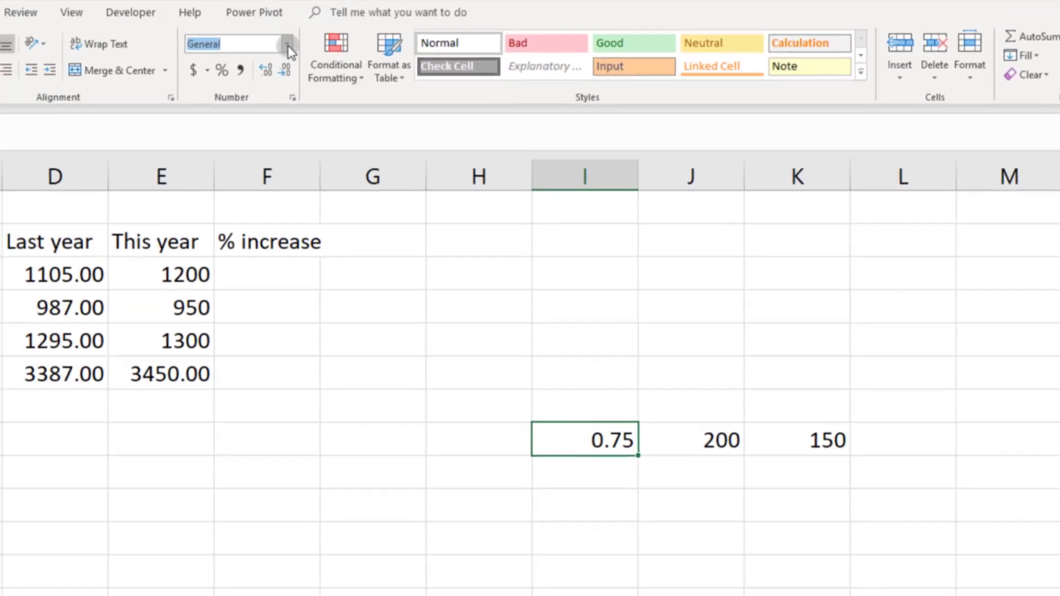
click(287, 45)
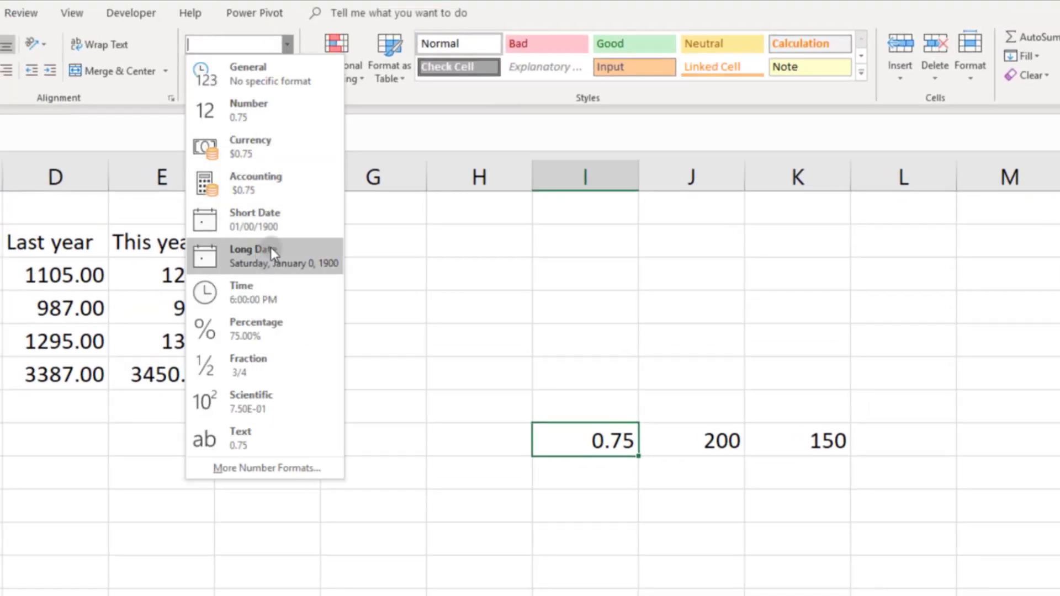
click(285, 338)
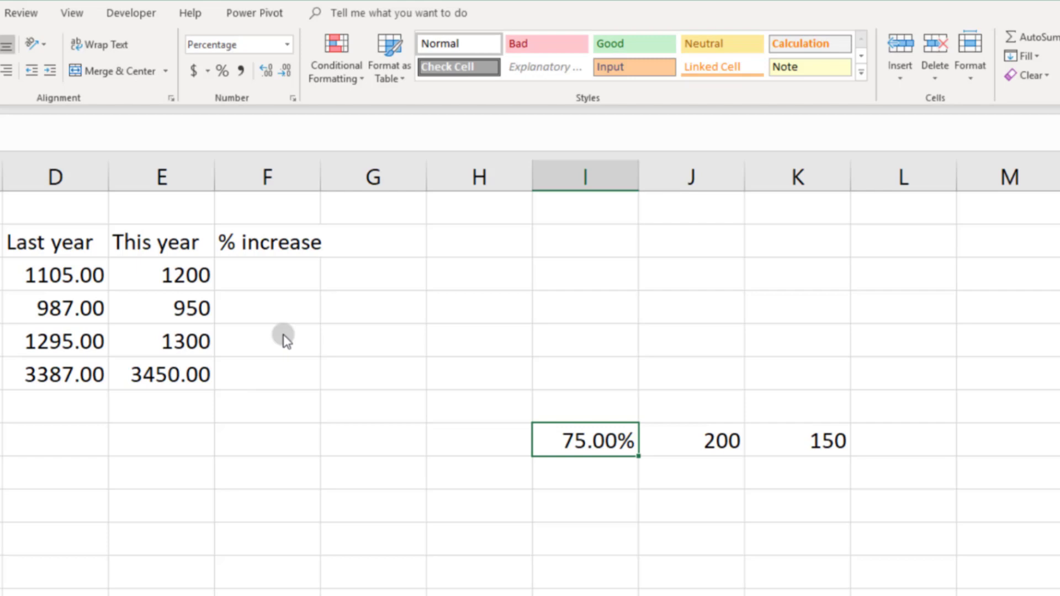
click(598, 511)
text(75%)
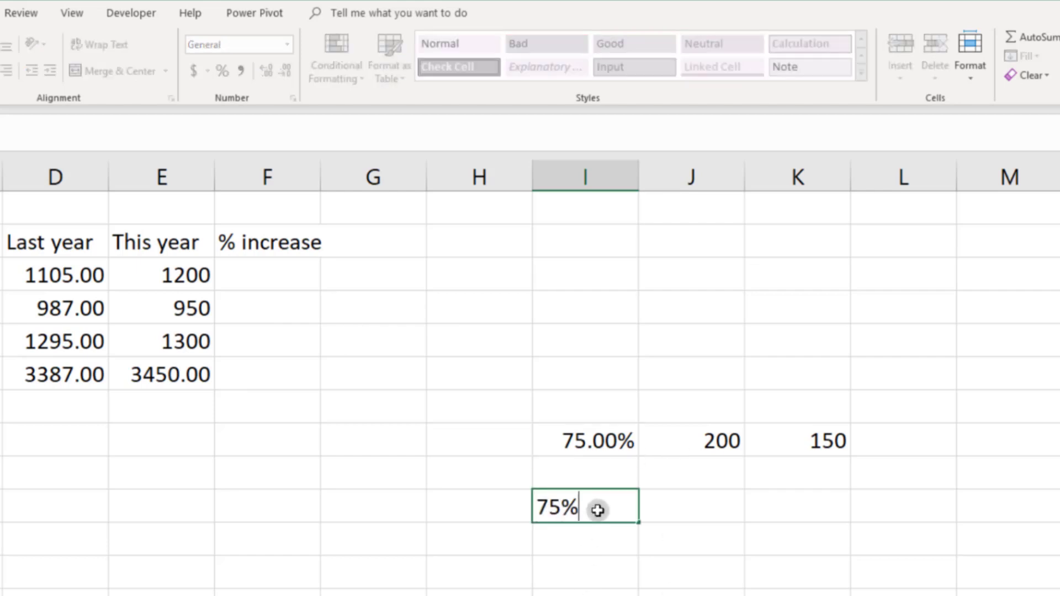
key(Return)
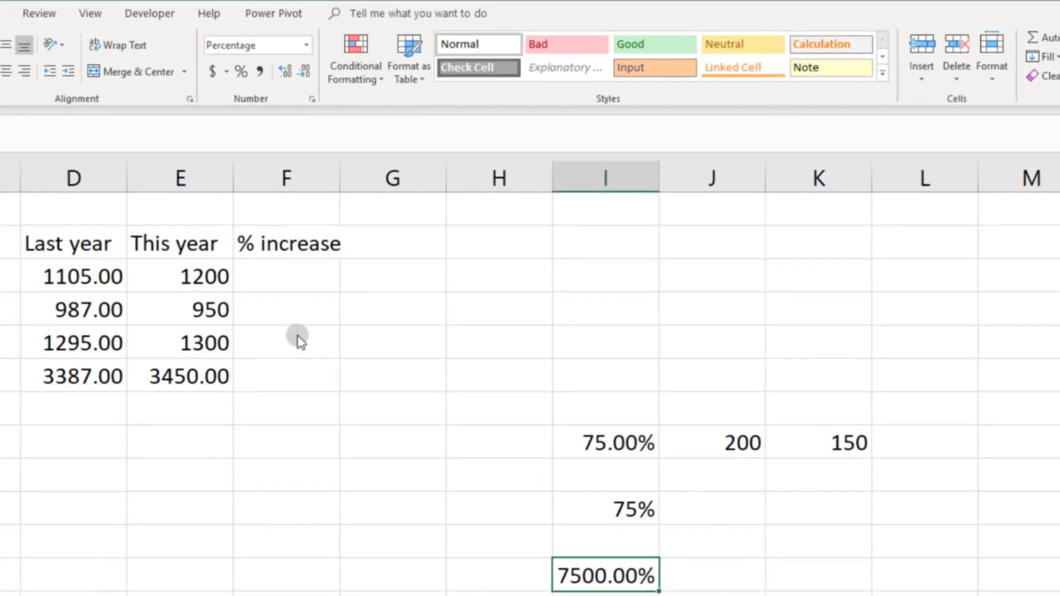
- Calculate North's percentage increase in F3 with the formula =(E3-D3)/D3
click(638, 306)
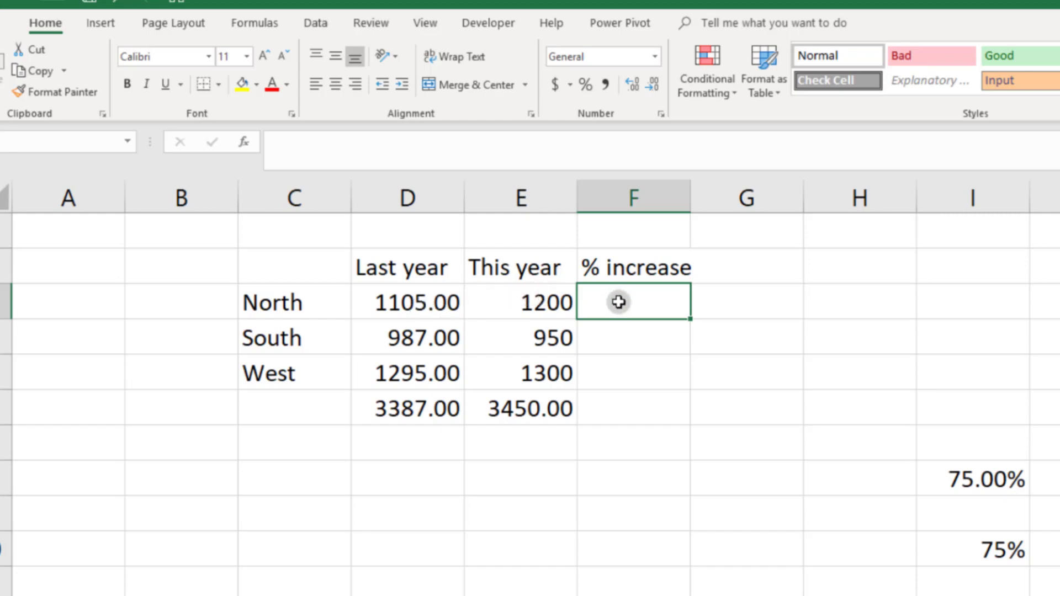
text(=)
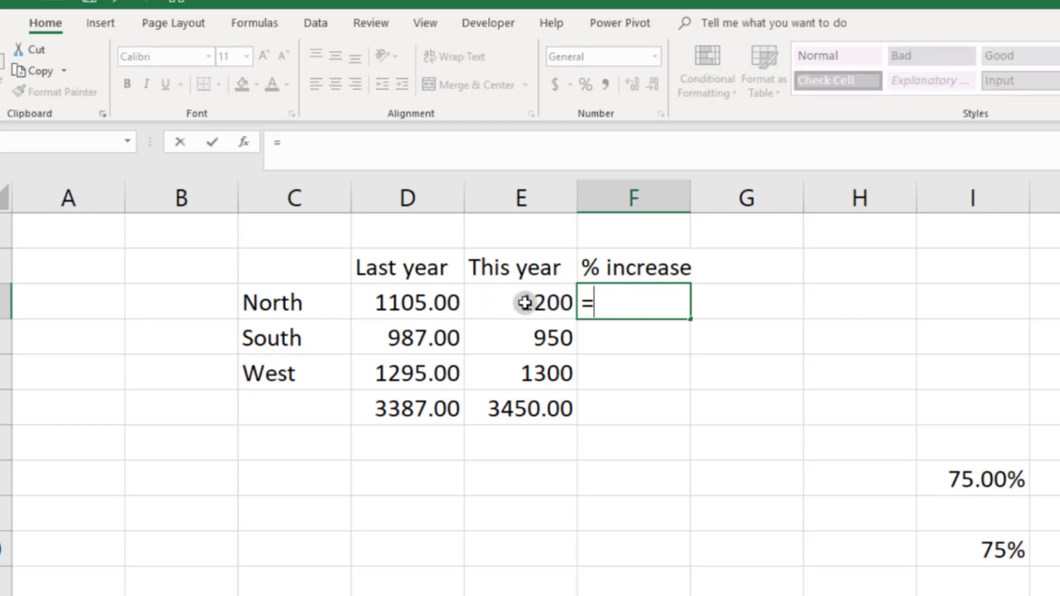
text(()
click(525, 303)
text(-)
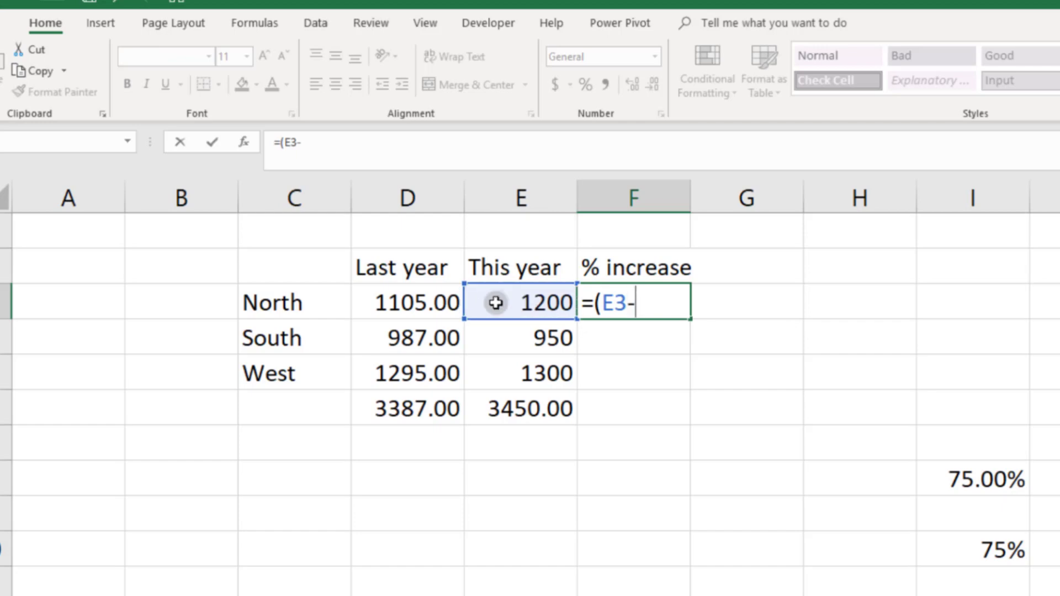
click(440, 301)
text())
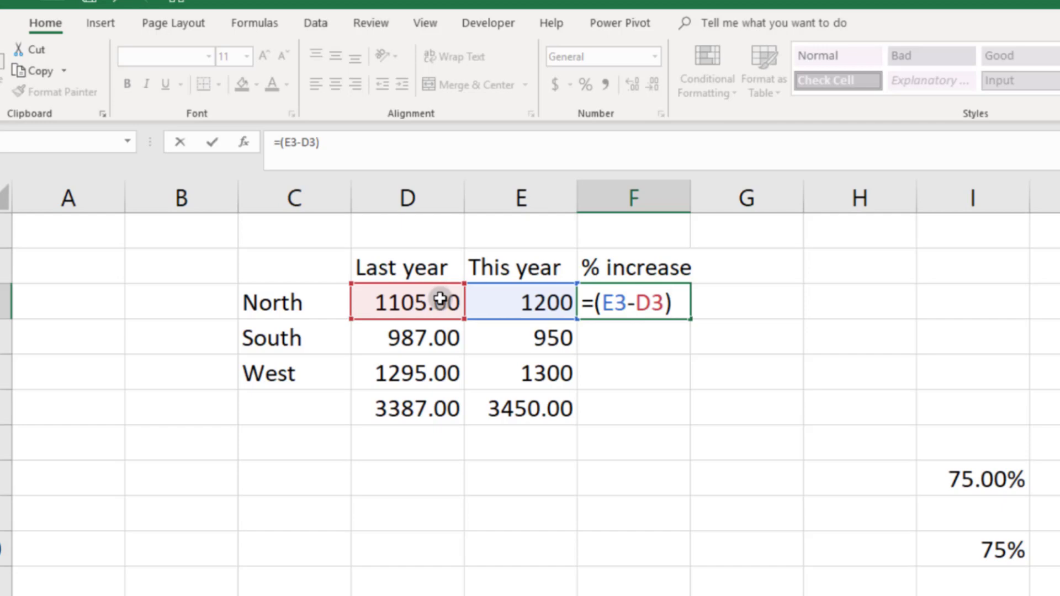
text(/)
click(403, 302)
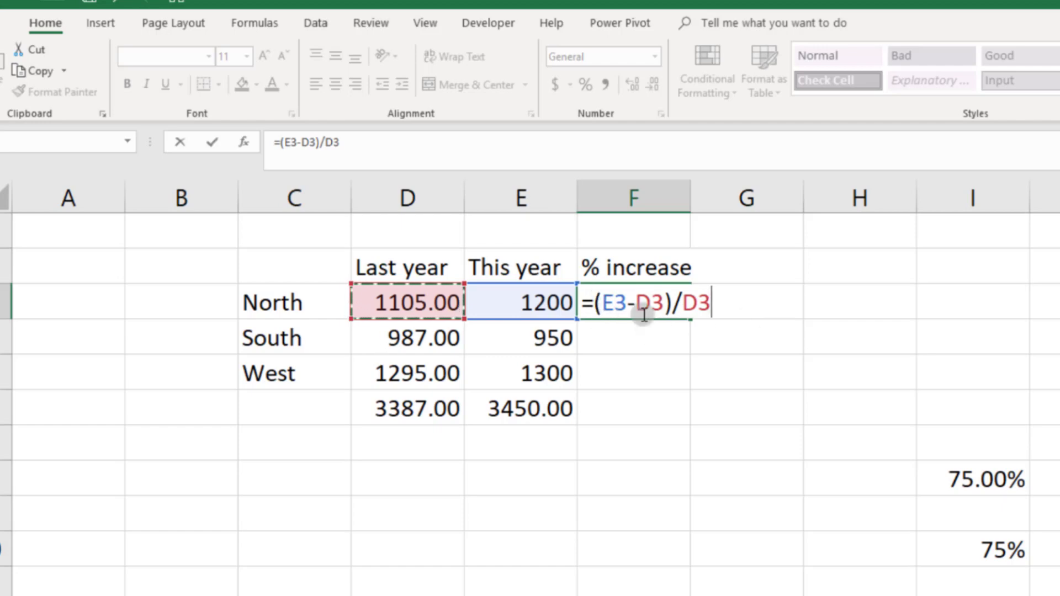
key(Return)
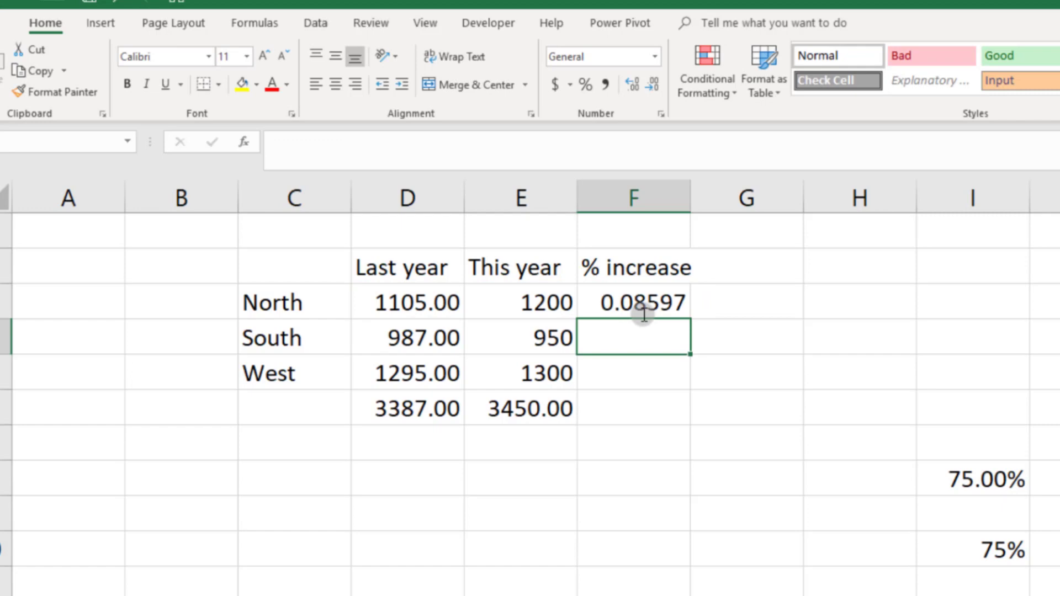
- Format F3 as Percentage and fill its formula down through F6
click(646, 304)
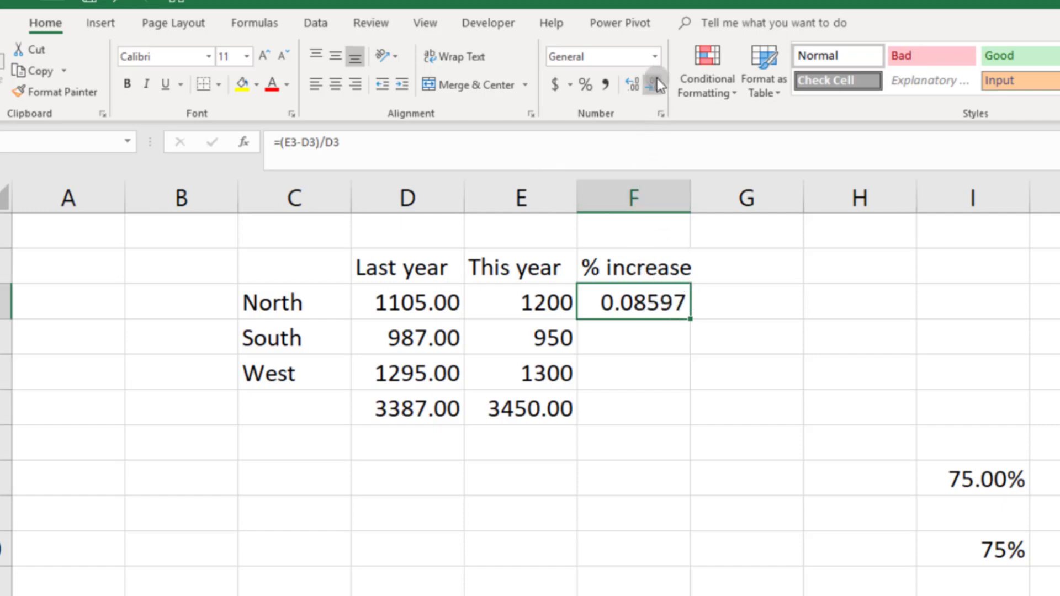
click(654, 56)
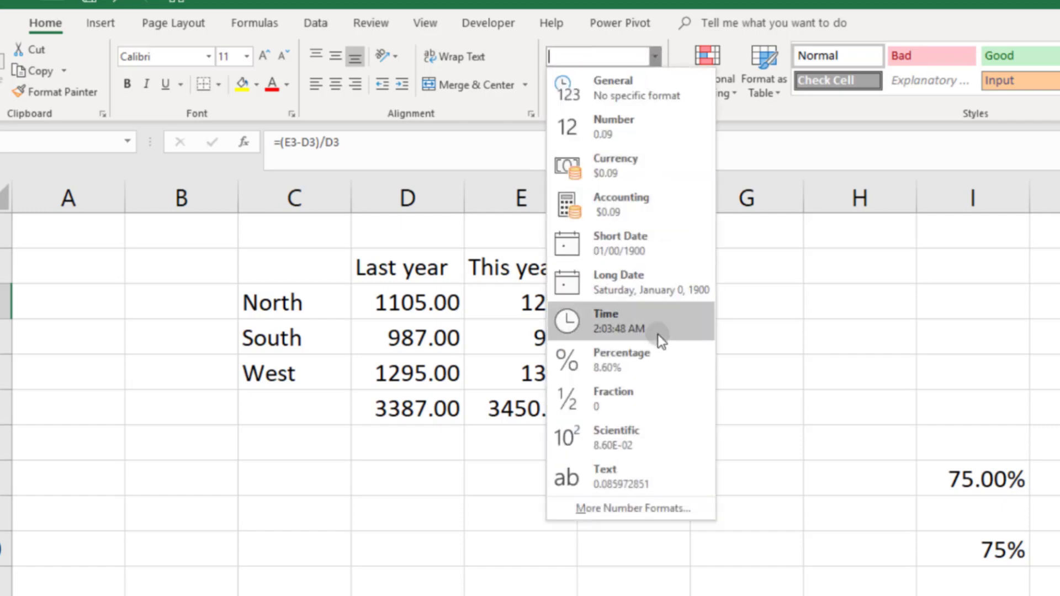
click(660, 363)
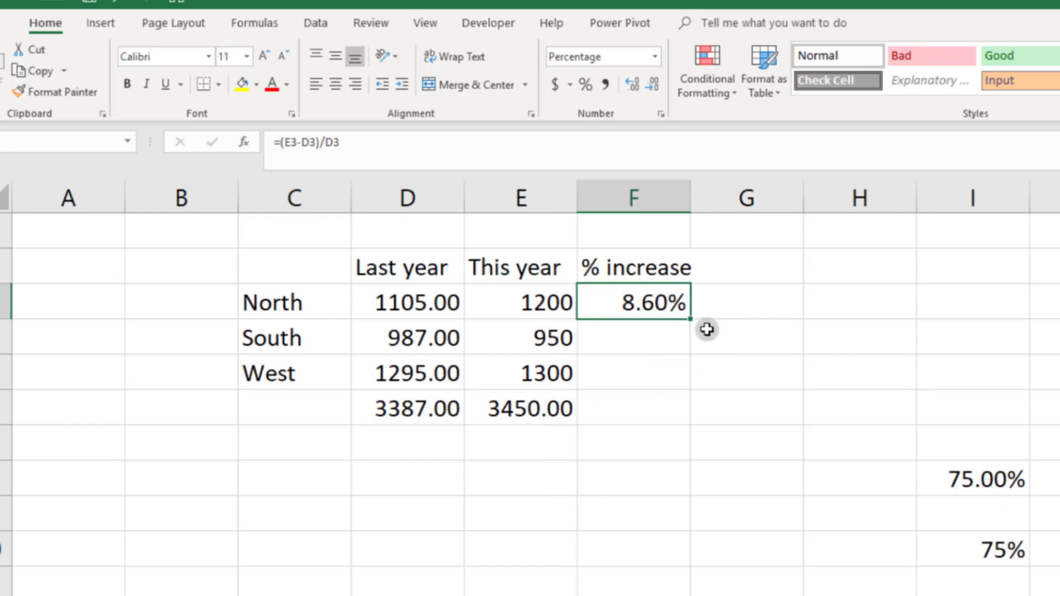
drag(691, 317, 724, 444)
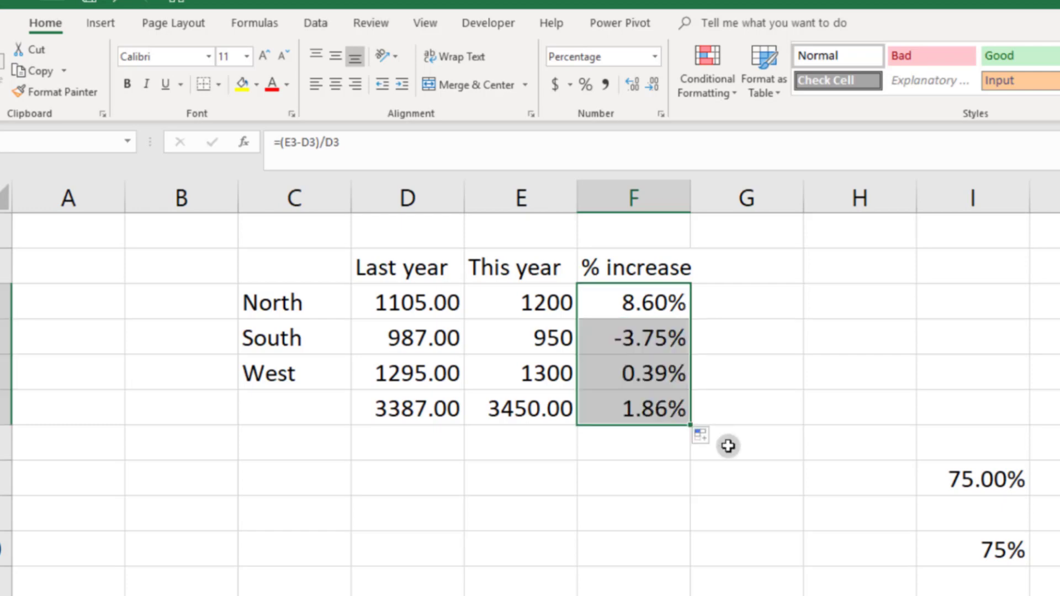
- Remove the parentheses from the formula in F3 so it reads =E3-D3/D3, and inspect its cell references
click(611, 305)
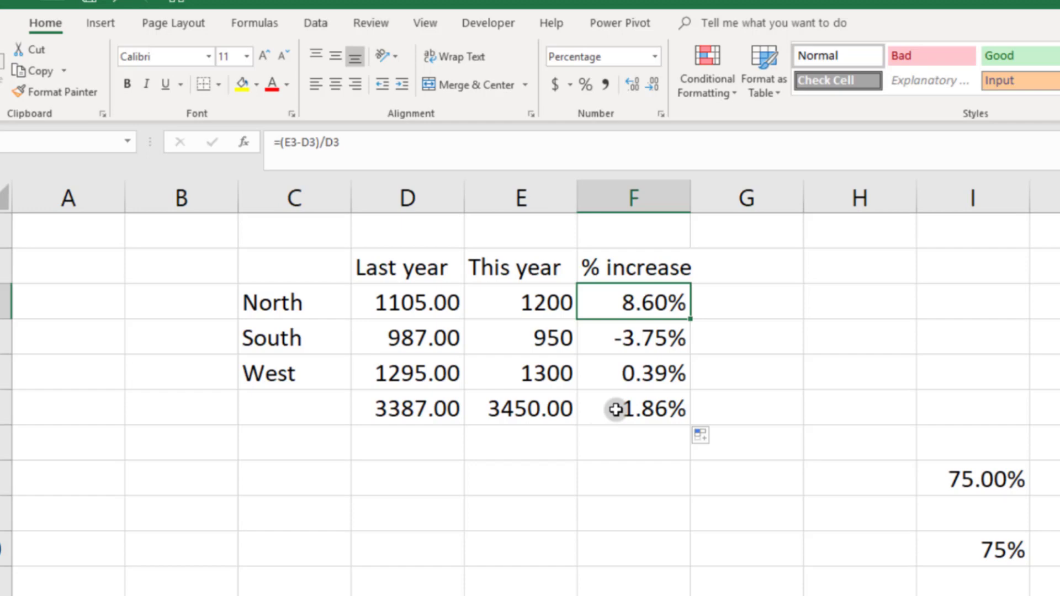
double_click(632, 301)
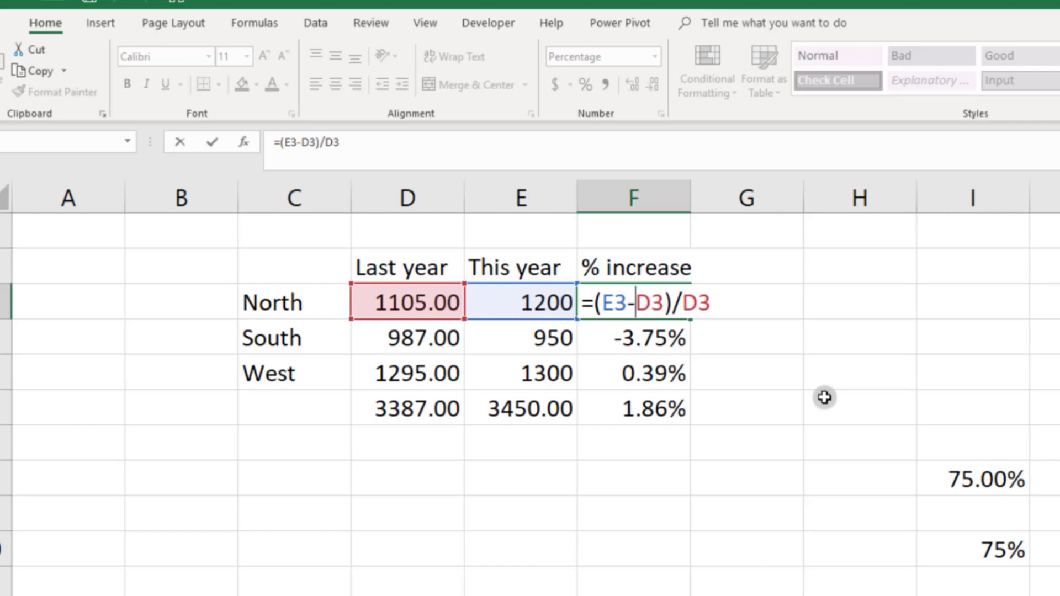
click(601, 303)
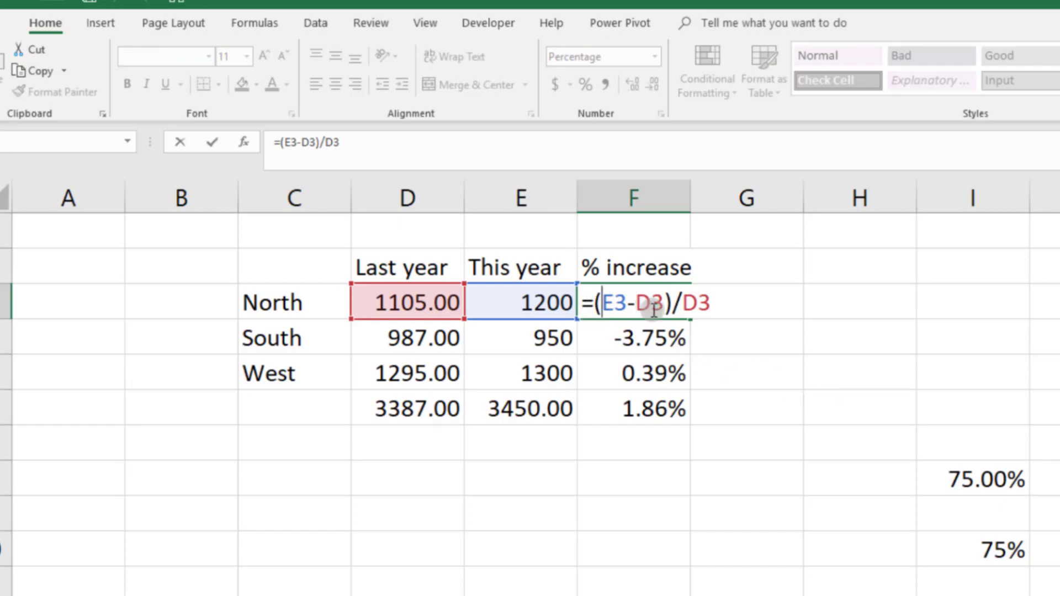
key(BackSpace)
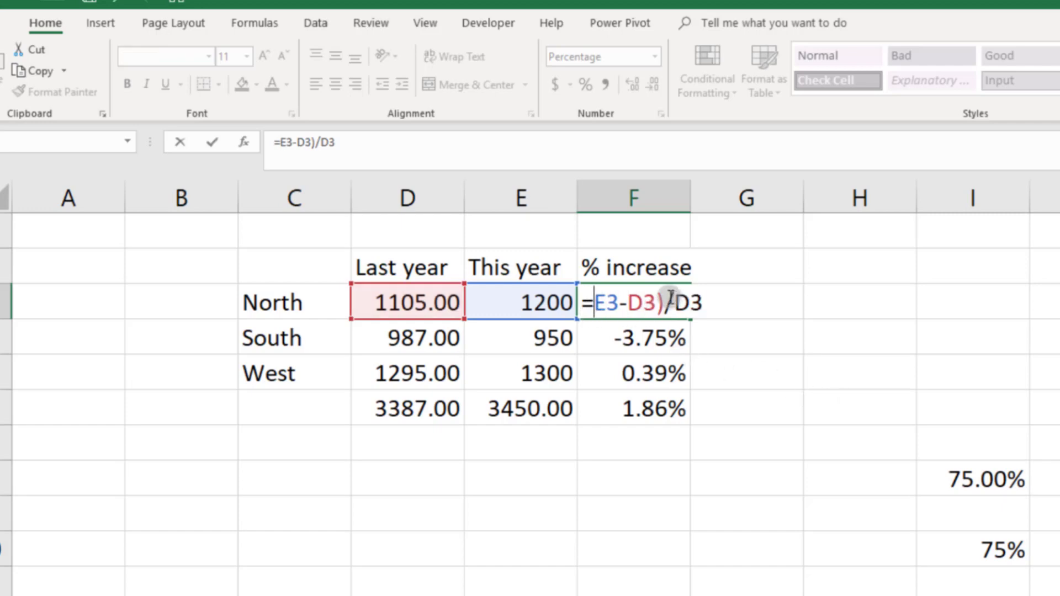
click(669, 301)
key(BackSpace)
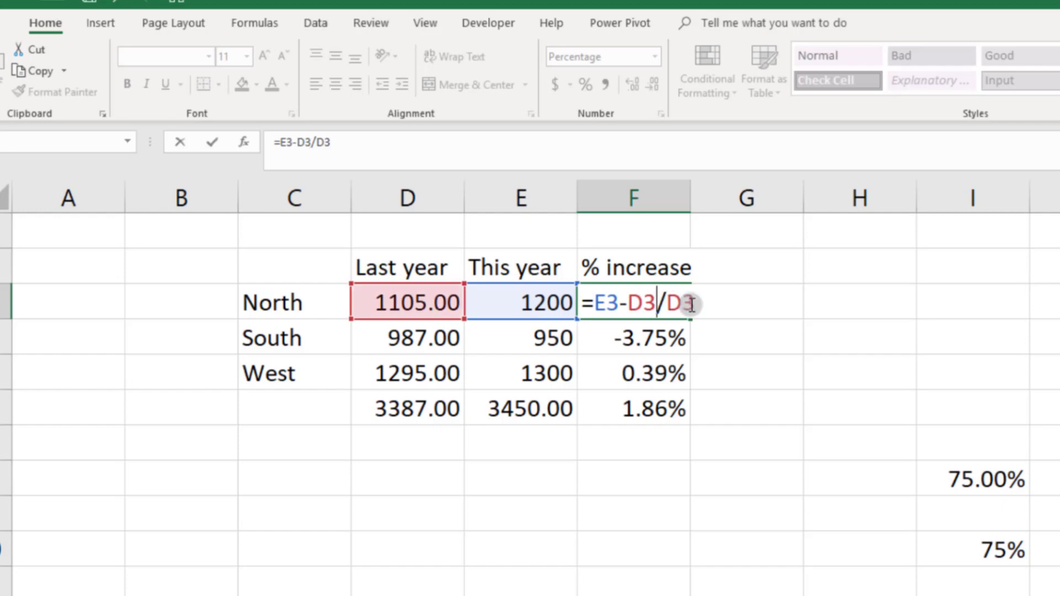
key(Return)
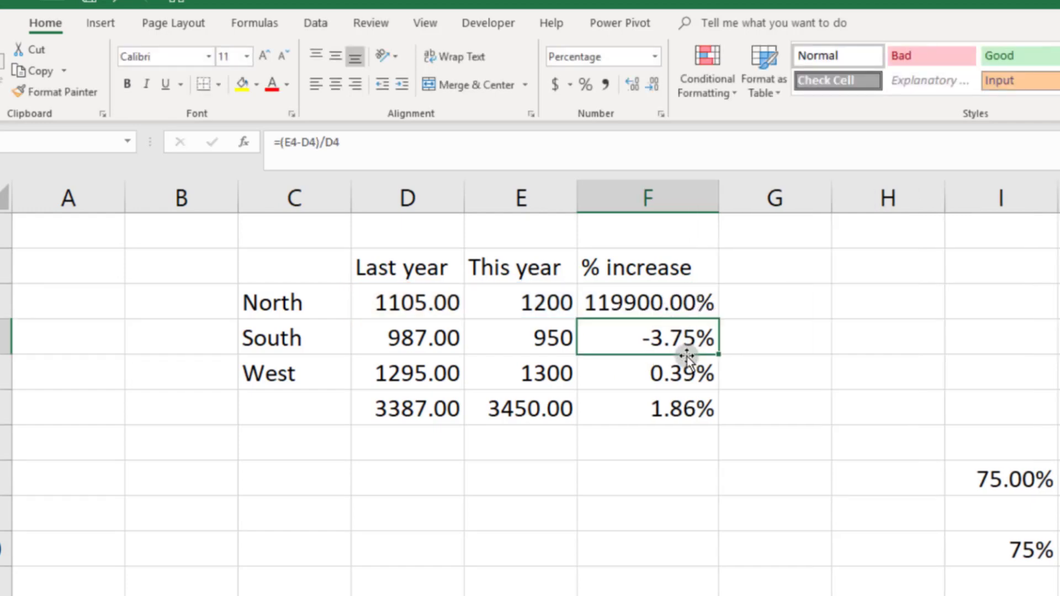
click(666, 303)
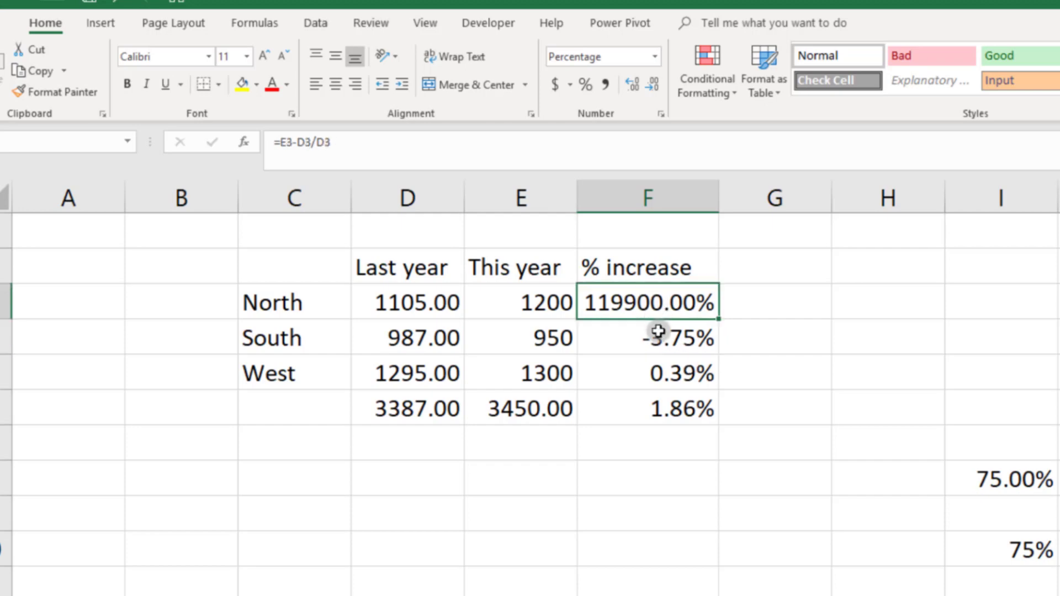
double_click(651, 303)
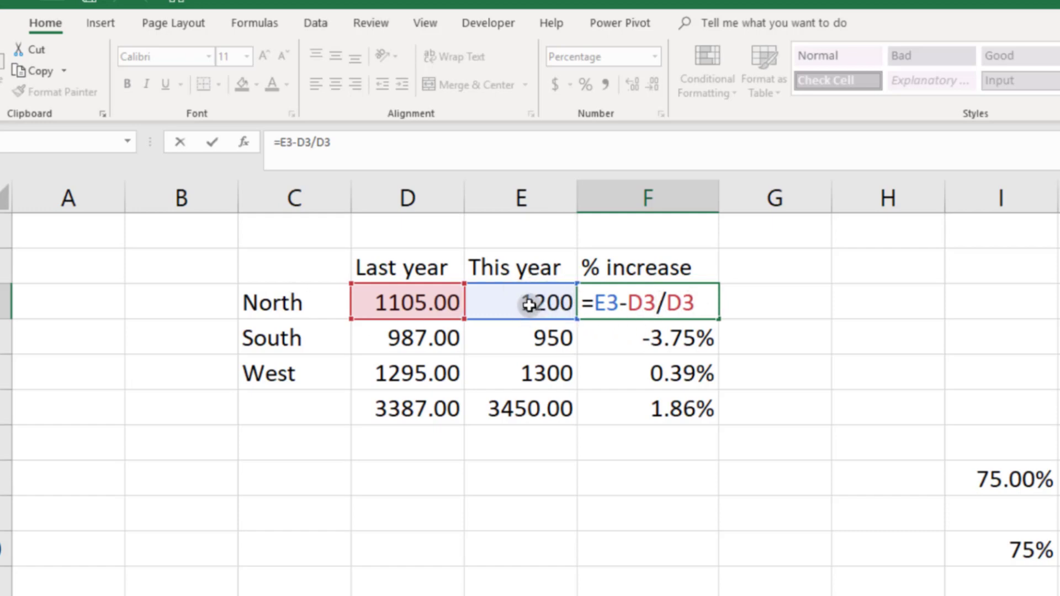
key(Return)
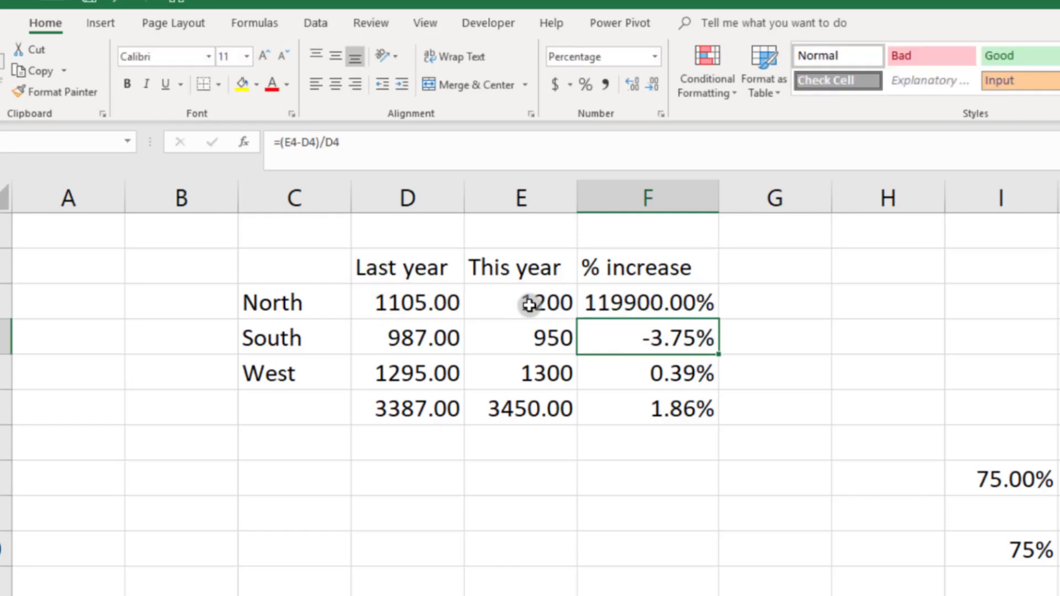
- Restore the parentheses in North's percentage increase formula in F3 so it reads =(E3-D3)/D3
click(685, 305)
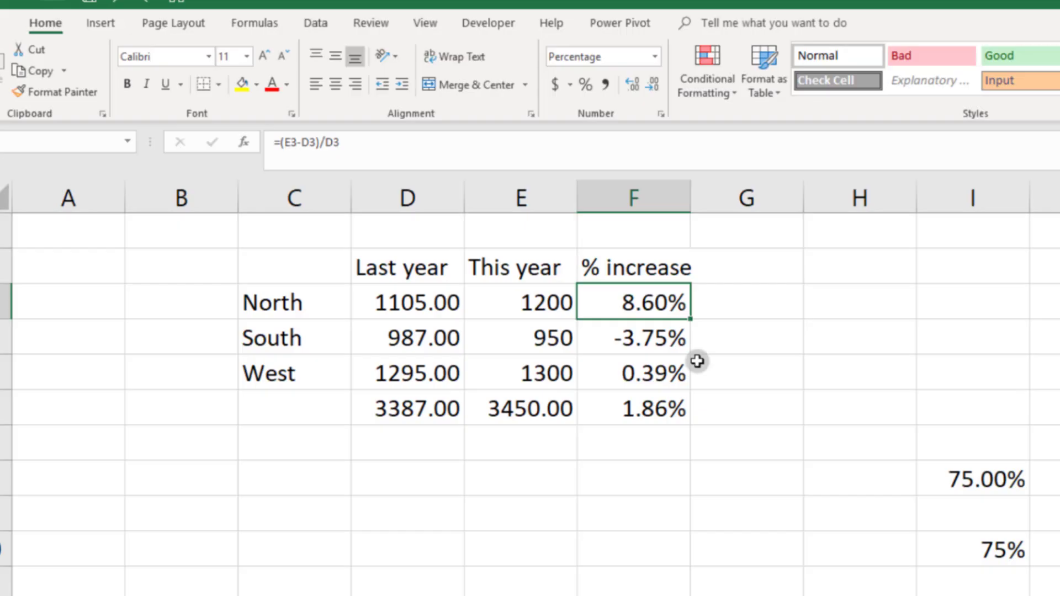
click(1057, 593)
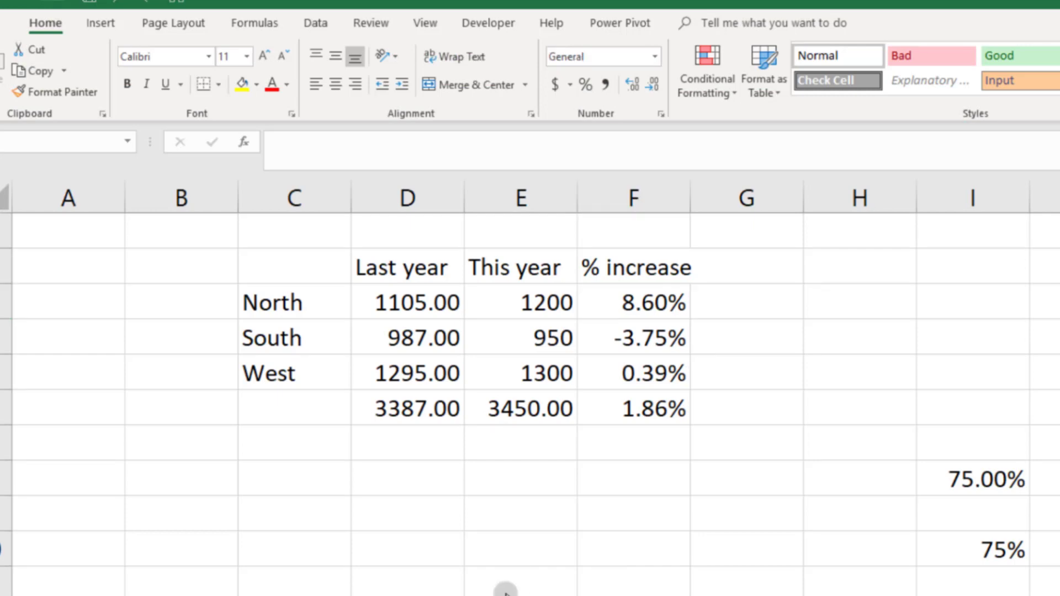
- Enter the date 3/4/2020 in C16, in the empty area below the regional table
scroll(439, 587, down, 5)
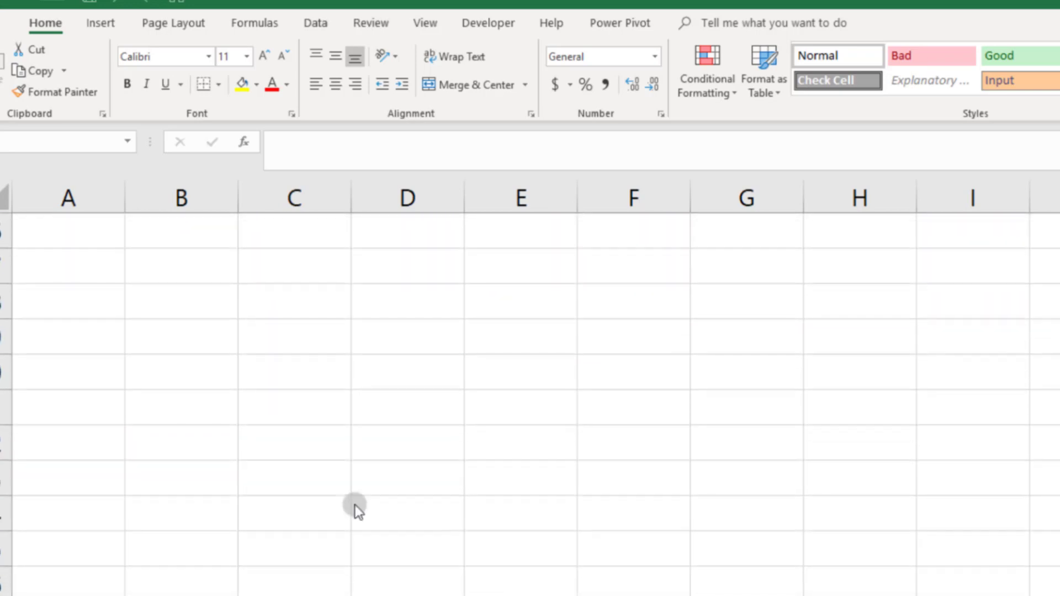
scroll(336, 469, up, 2)
scroll(330, 478, down, 2)
click(269, 337)
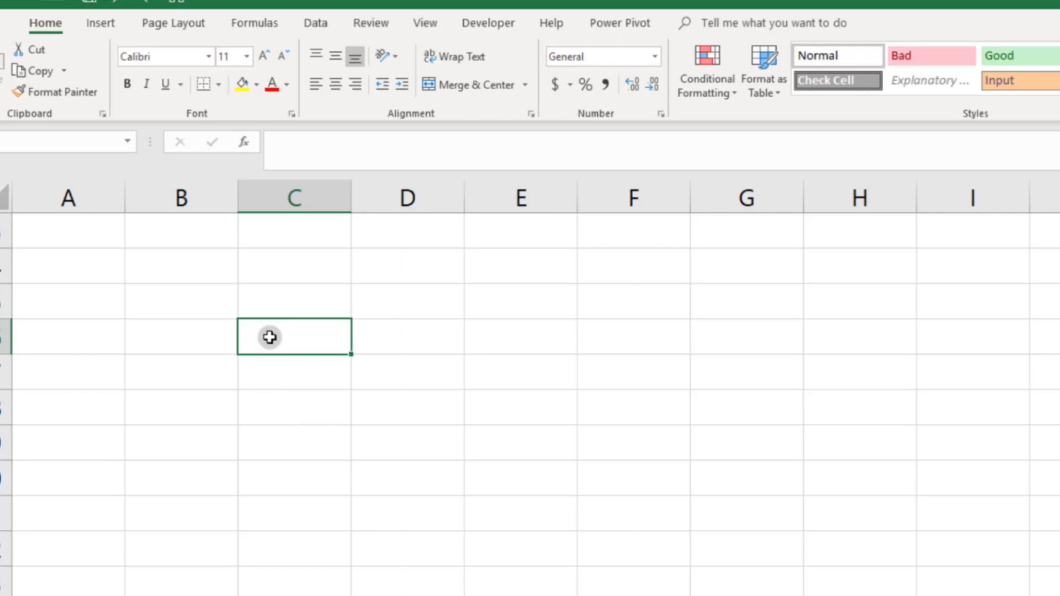
text(3/)
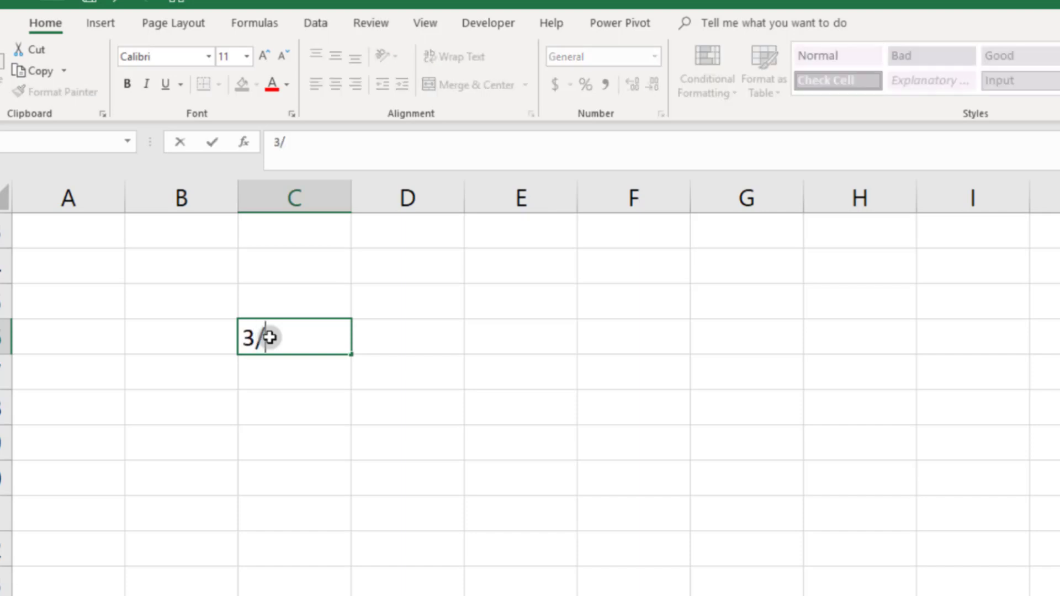
text(4/2020)
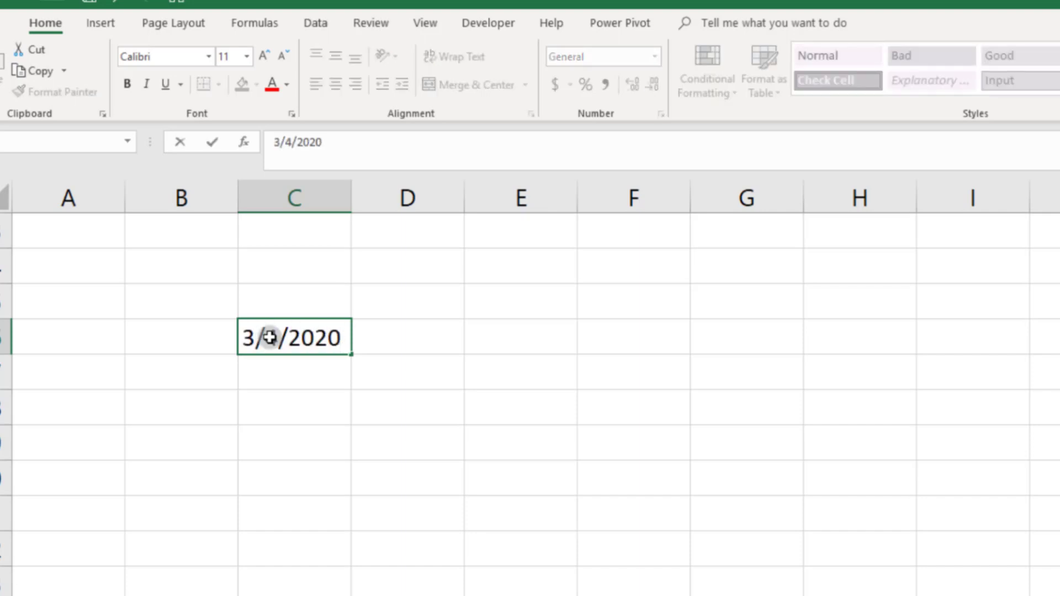
key(Return)
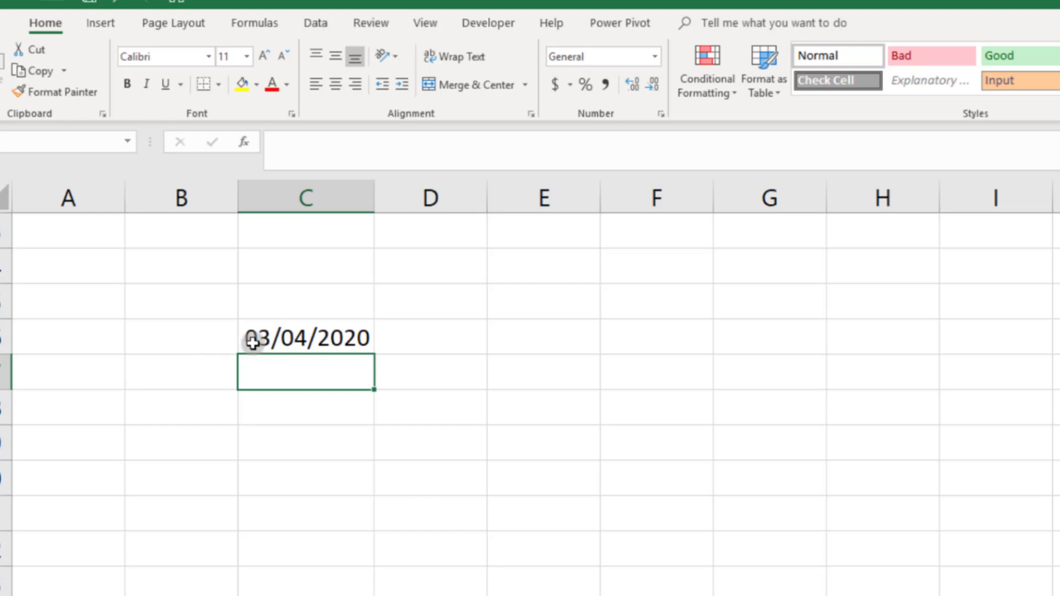
- Apply the Long Date format to the date in C16
click(255, 337)
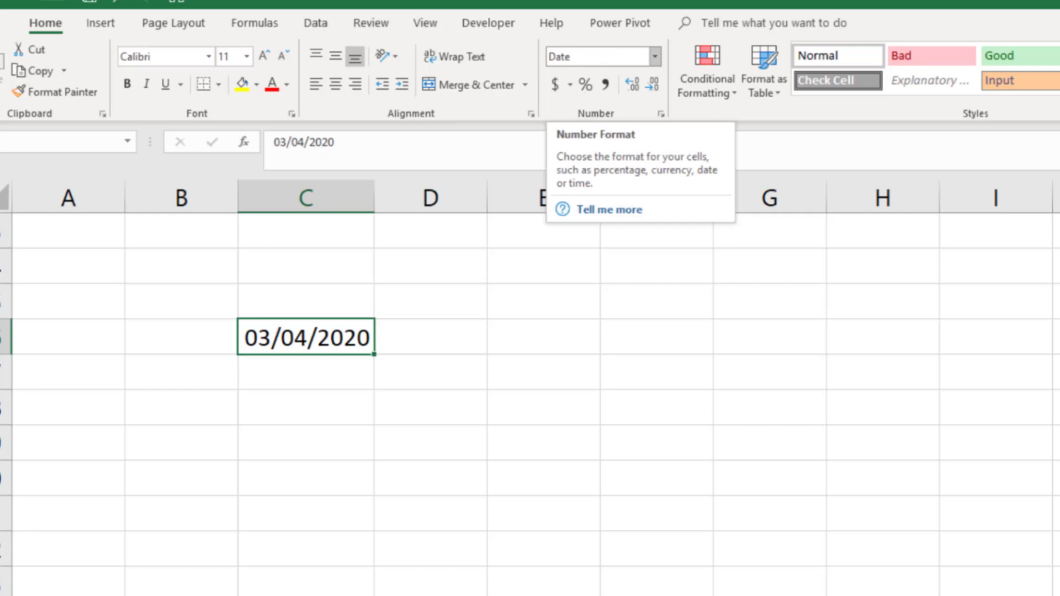
click(605, 51)
key(BackSpace)
click(655, 56)
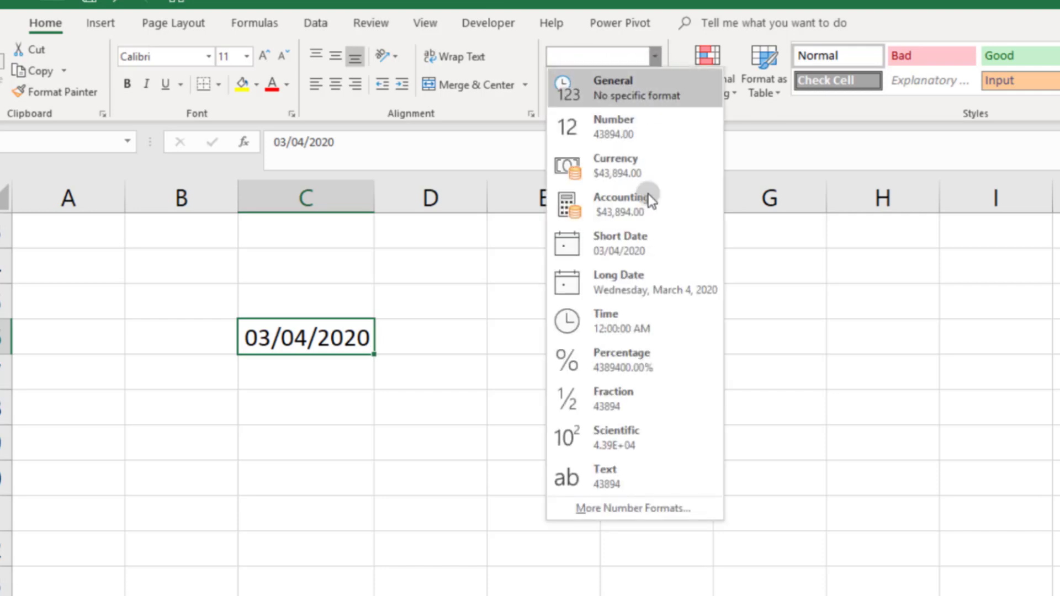
click(651, 290)
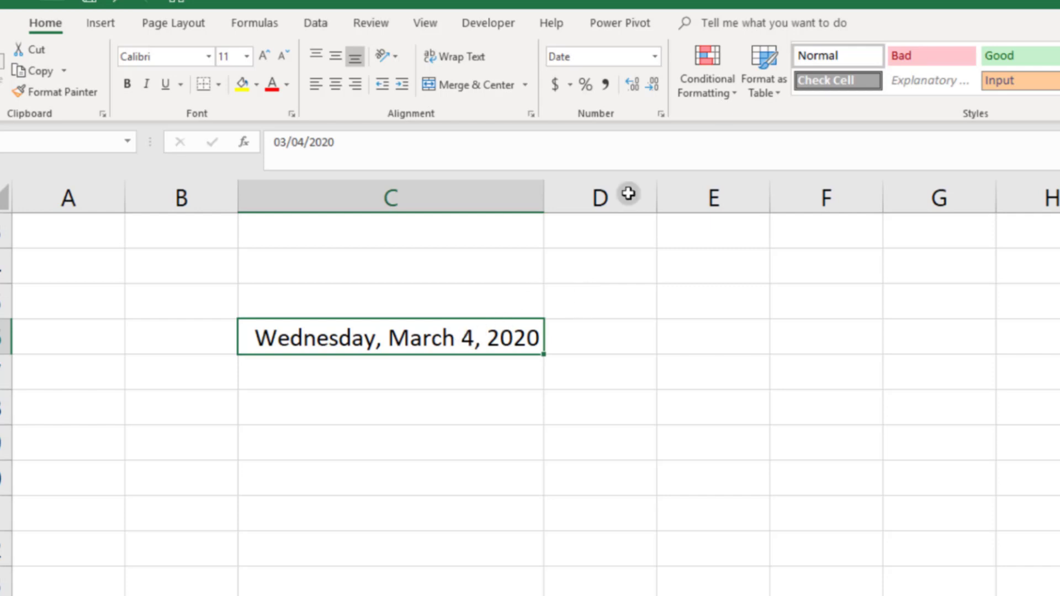
- Try the Number format on the date in C16 and return the cell to the Long Date format
click(654, 58)
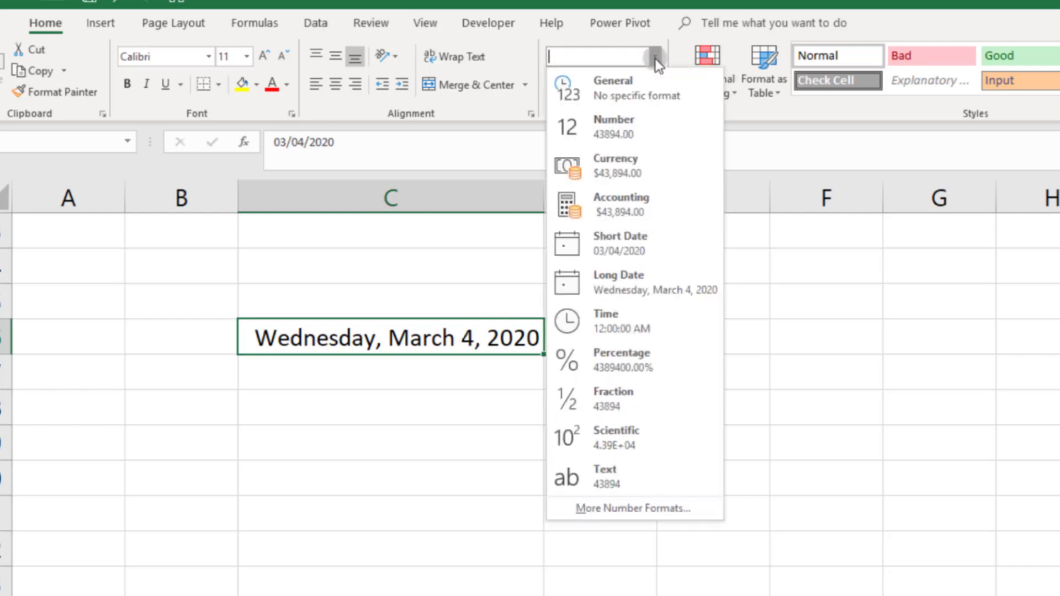
click(649, 126)
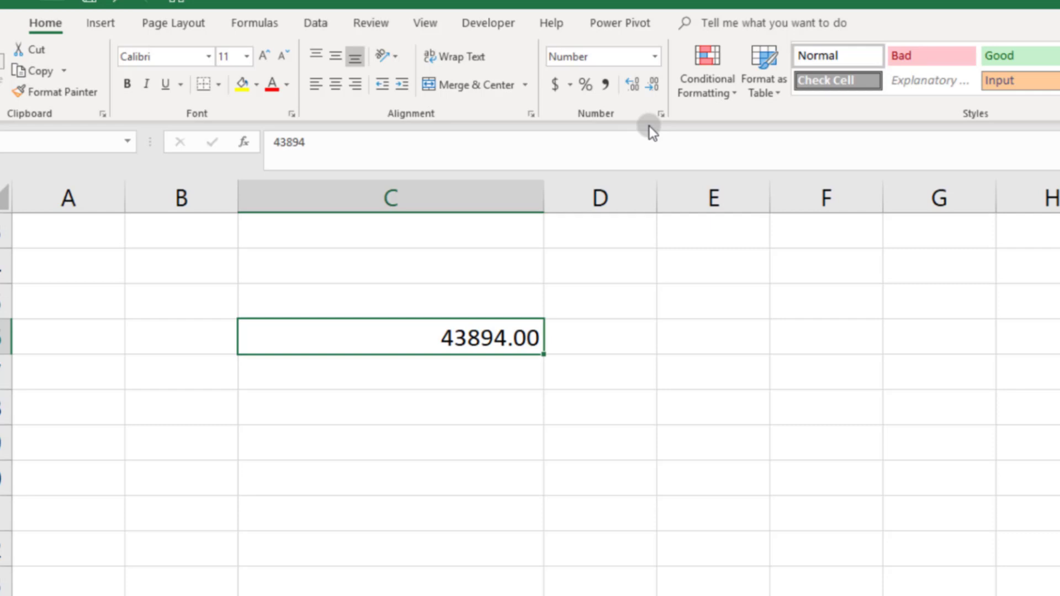
click(528, 190)
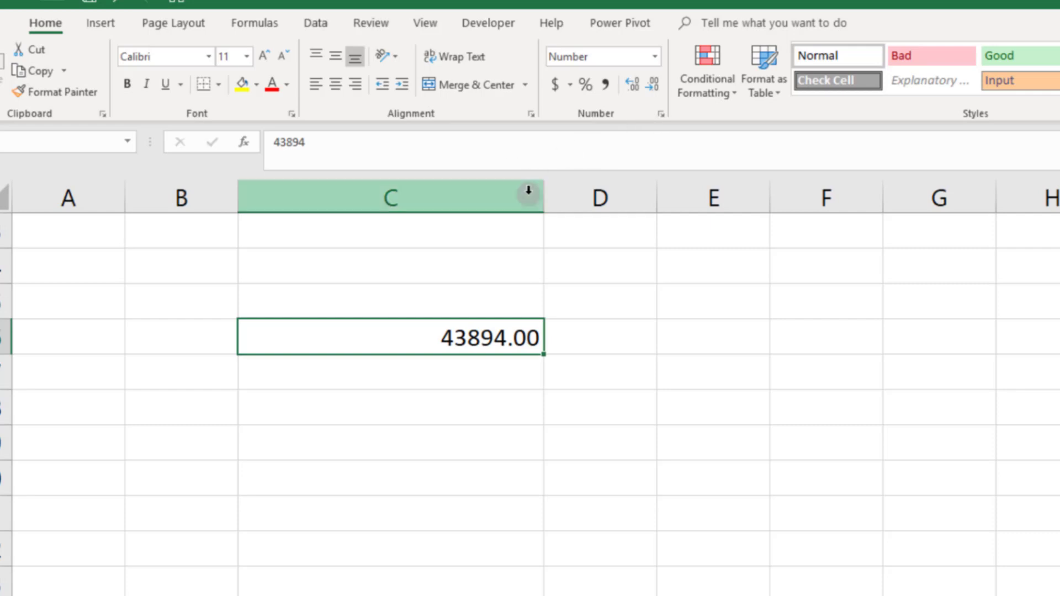
key(ctrl+z)
key(ctrl+z)
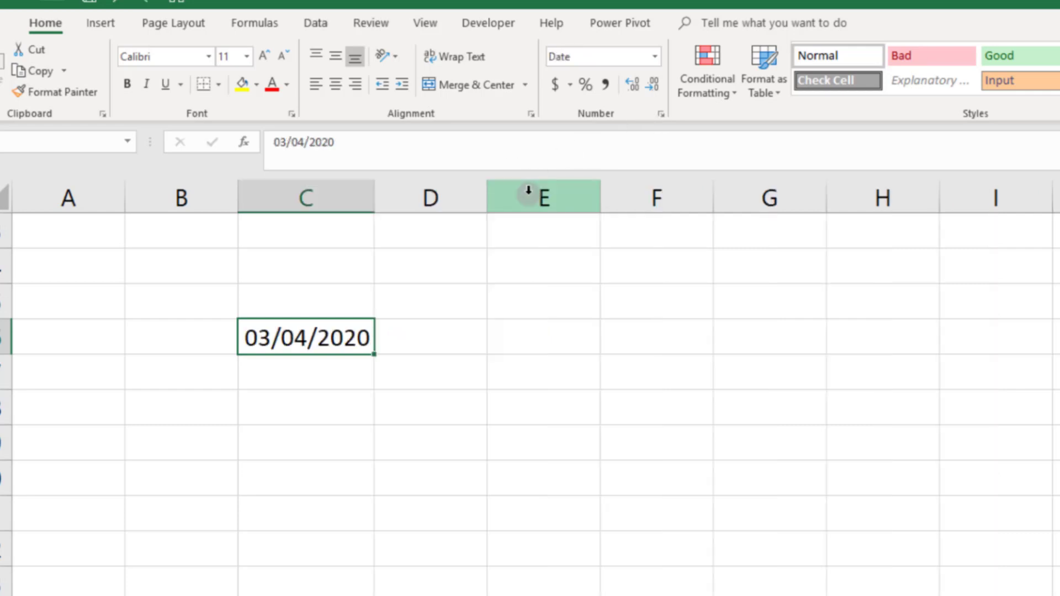
key(ctrl+y)
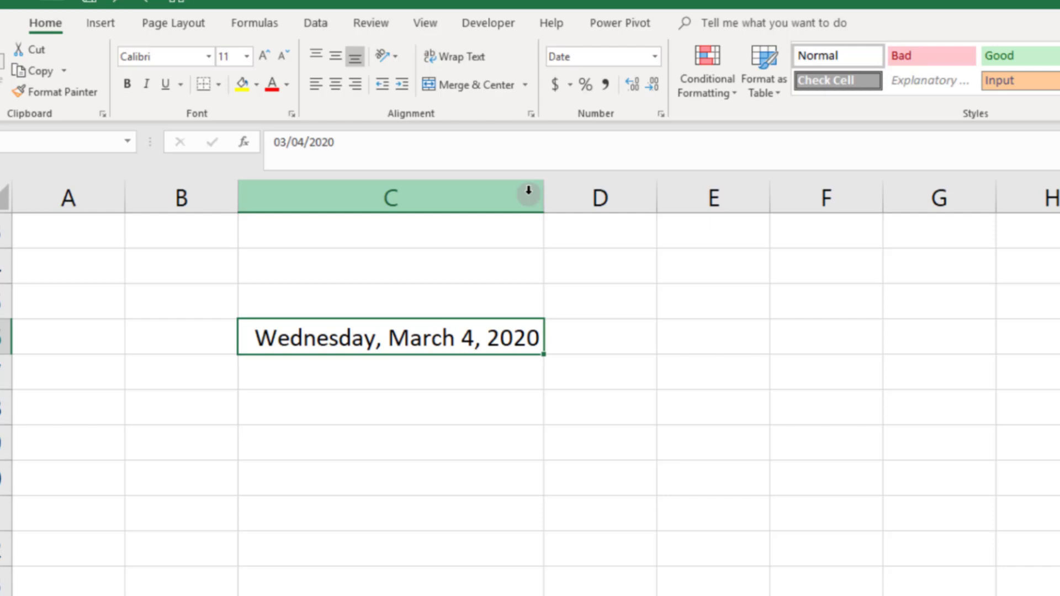
- Calculate the date one week after C16 in C18 with the formula =C16+7
click(431, 417)
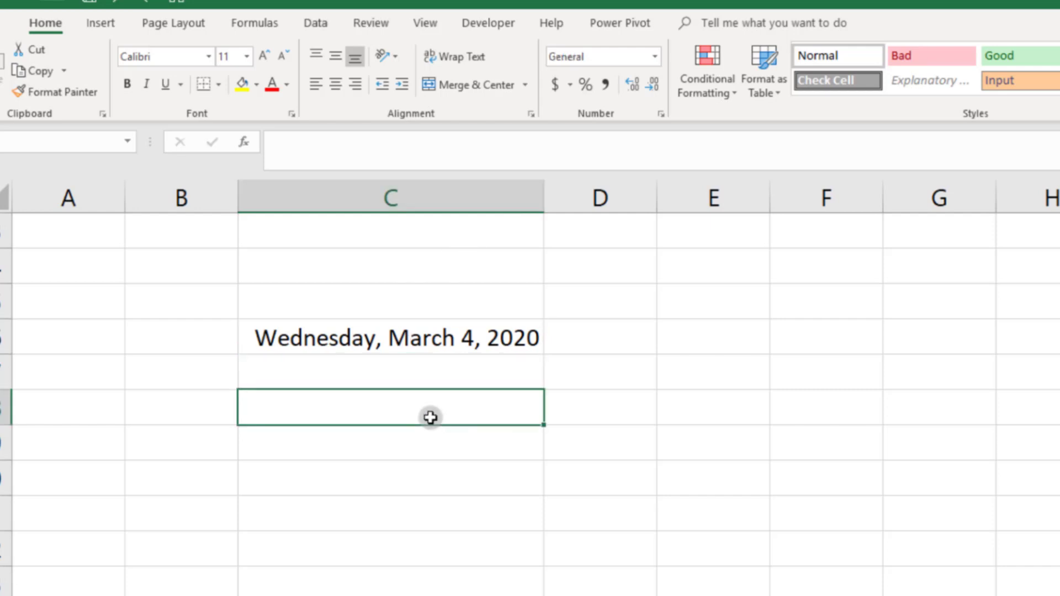
text(=)
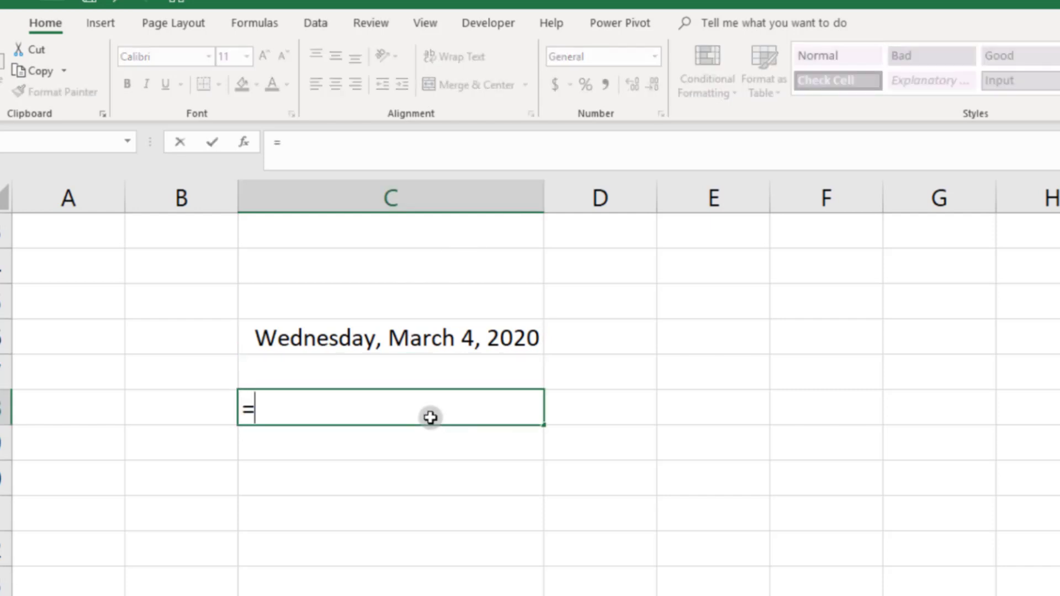
click(400, 337)
text(+7)
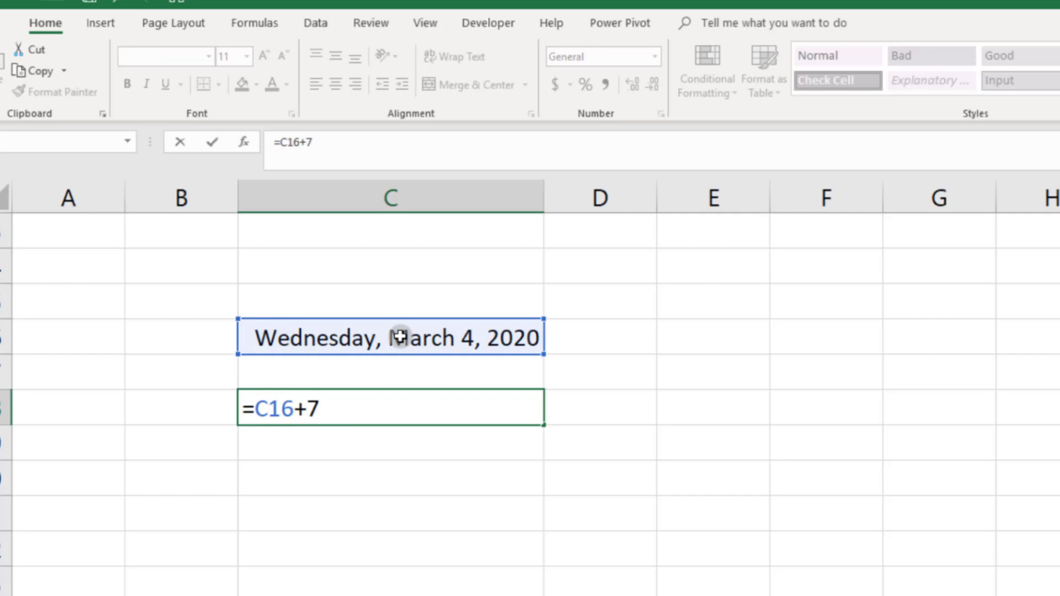
key(Return)
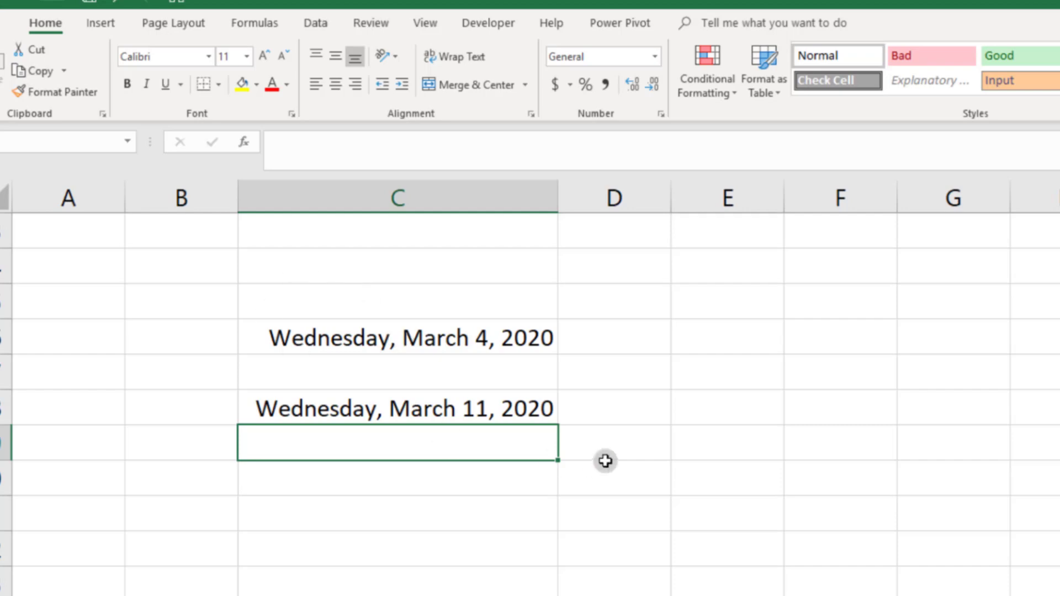
- Replace the North label in C3 with 0561999 while the cell keeps its General format
scroll(605, 461, up, 3)
scroll(605, 460, up, 2)
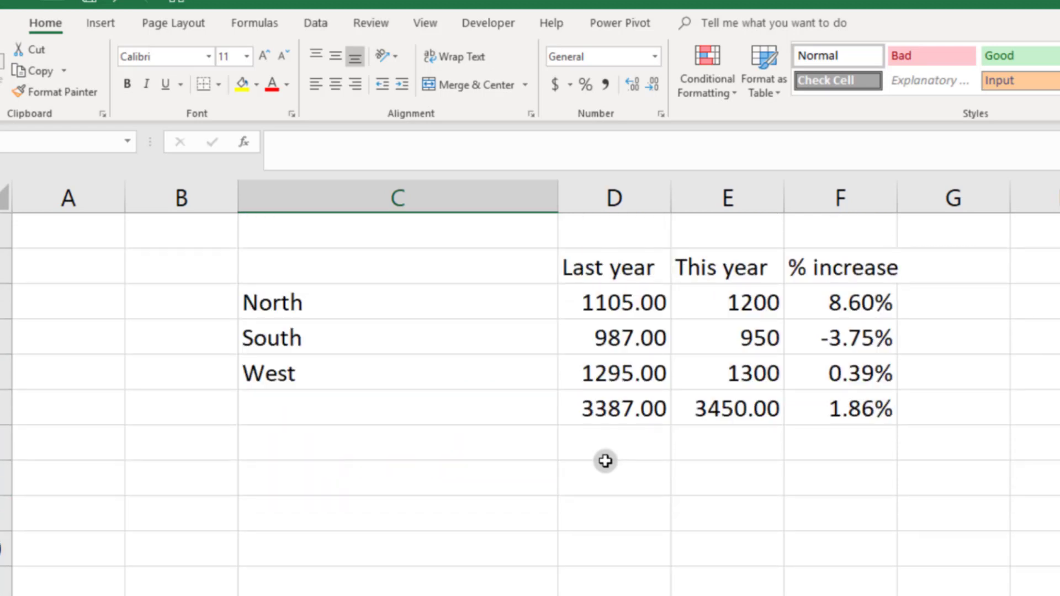
click(399, 303)
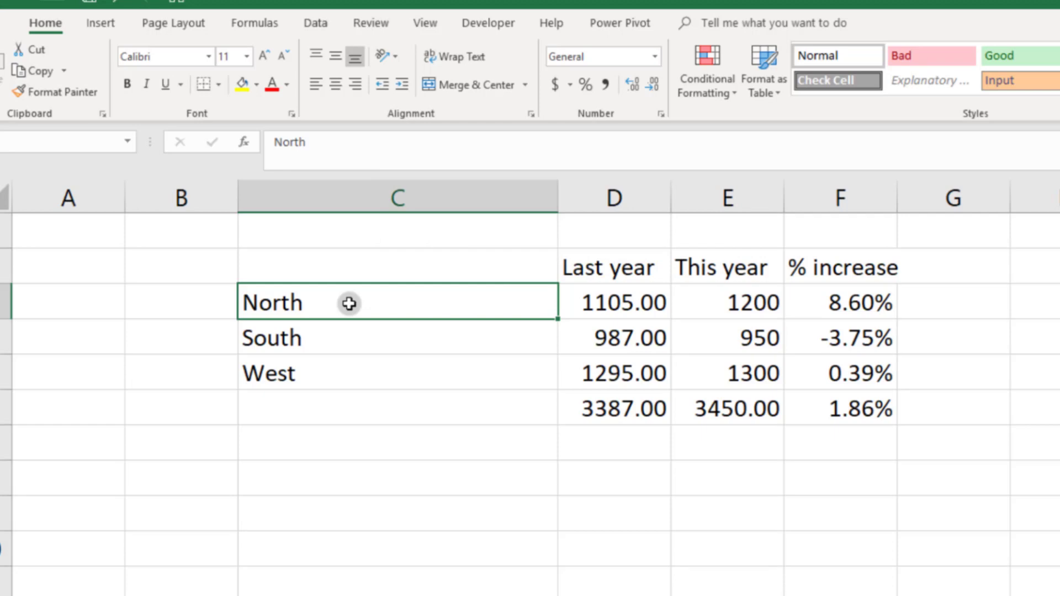
text(05)
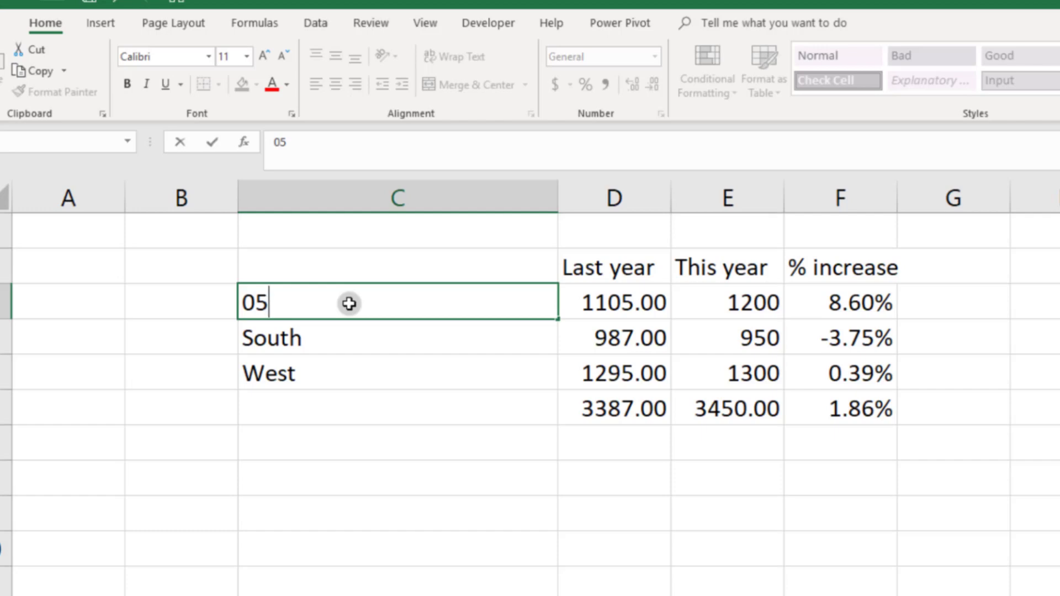
text(61999)
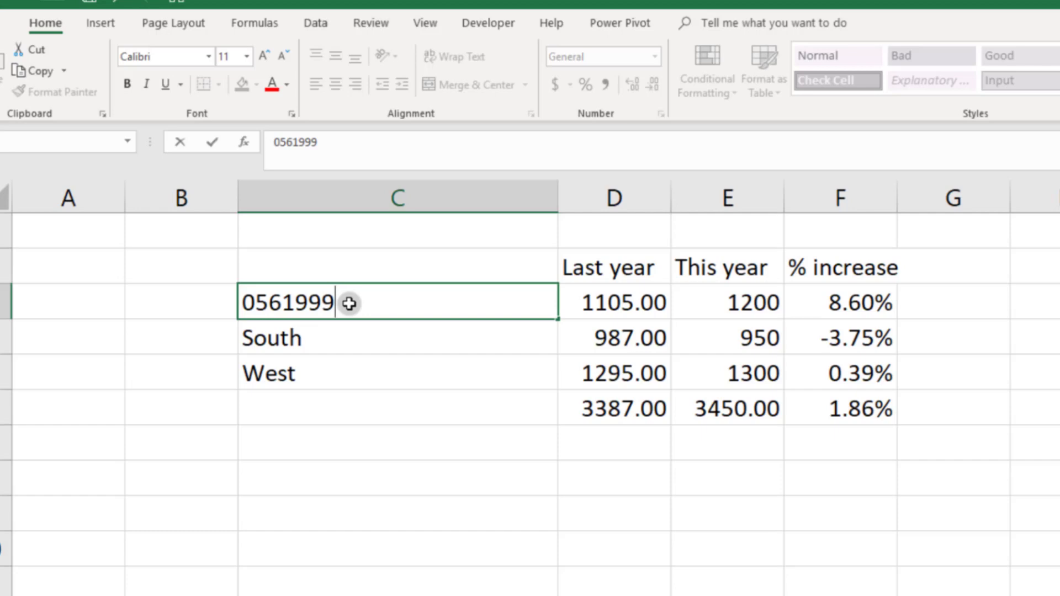
key(Return)
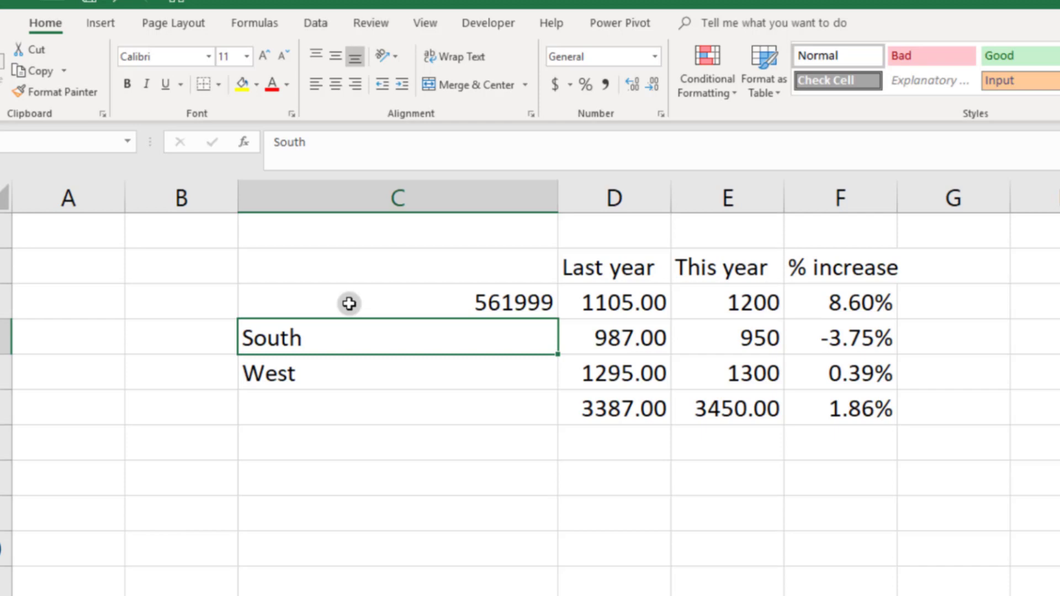
- Clear the contents of C3 and apply the Text format to the cell
click(387, 303)
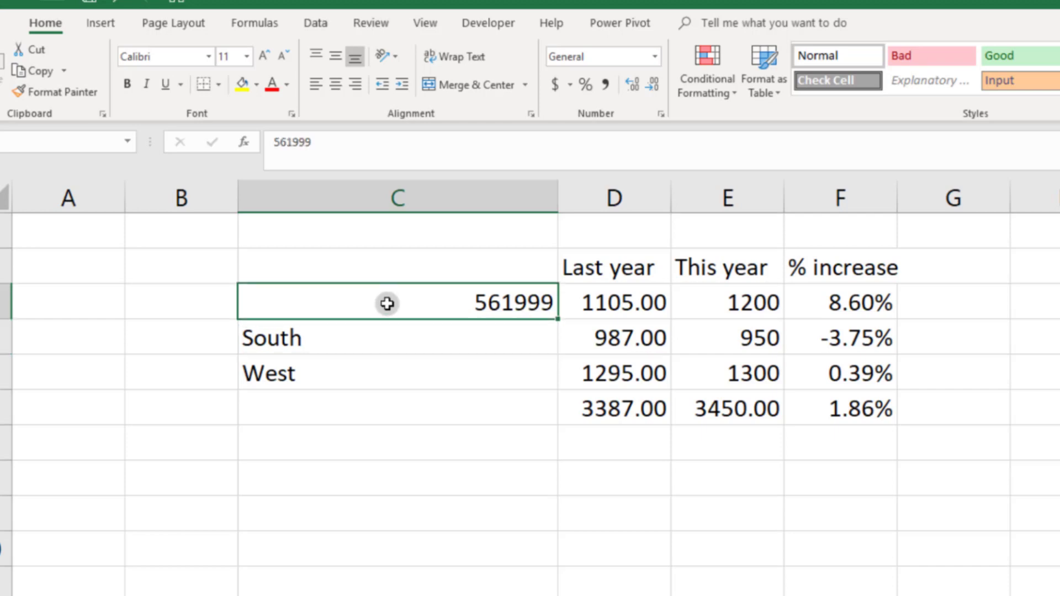
key(BackSpace)
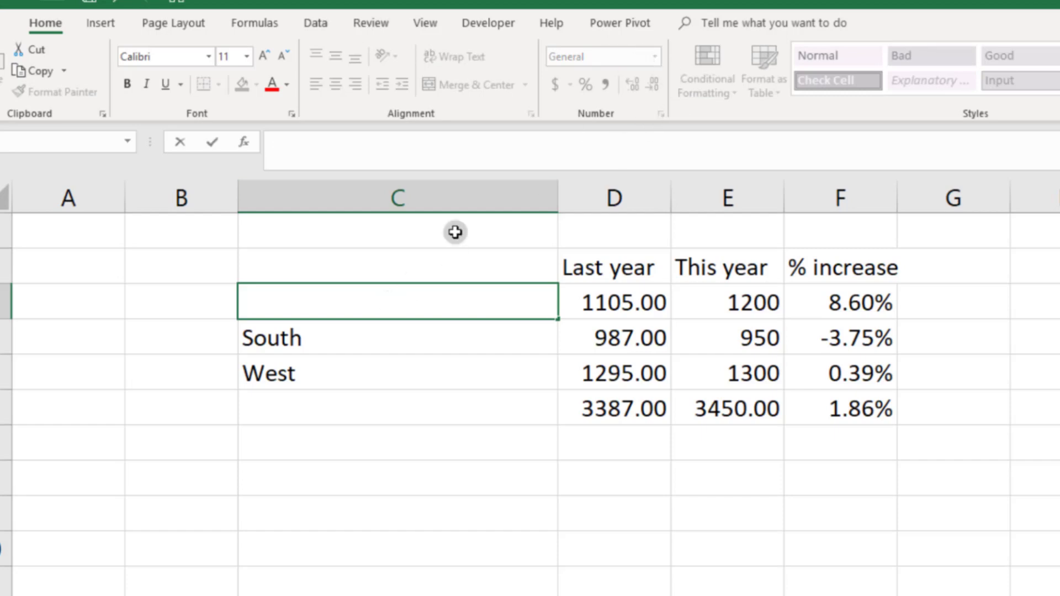
key(Return)
click(430, 293)
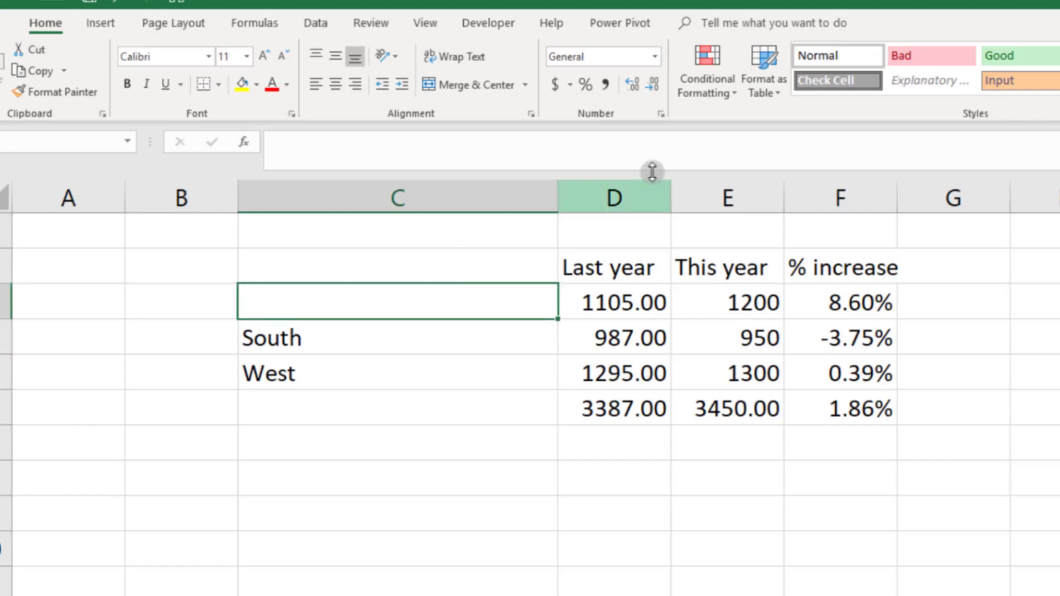
click(655, 57)
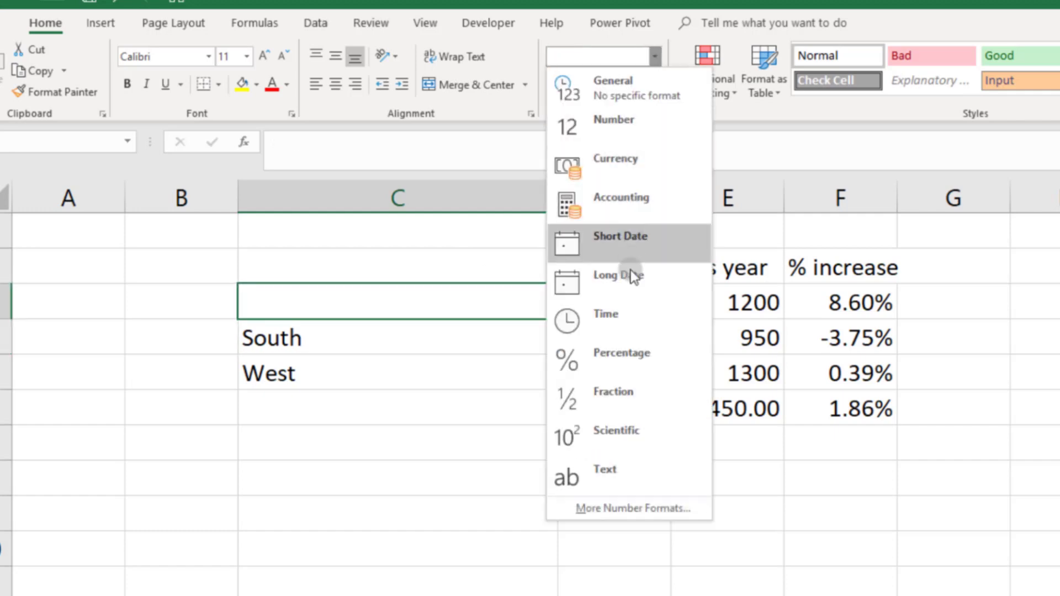
click(628, 467)
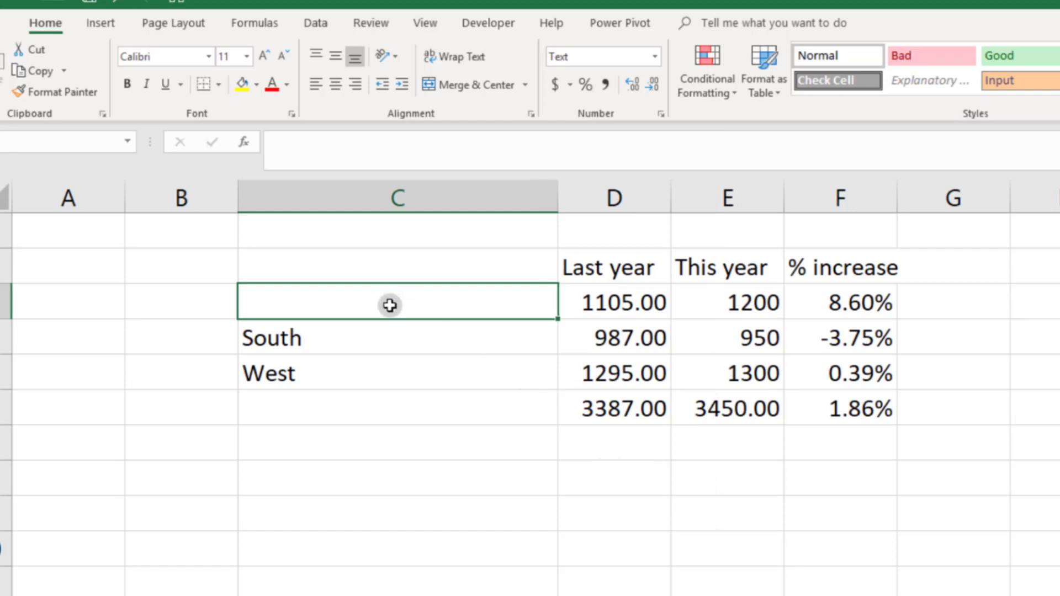
- Enter 0561999 in the text-formatted cell C3
text(05)
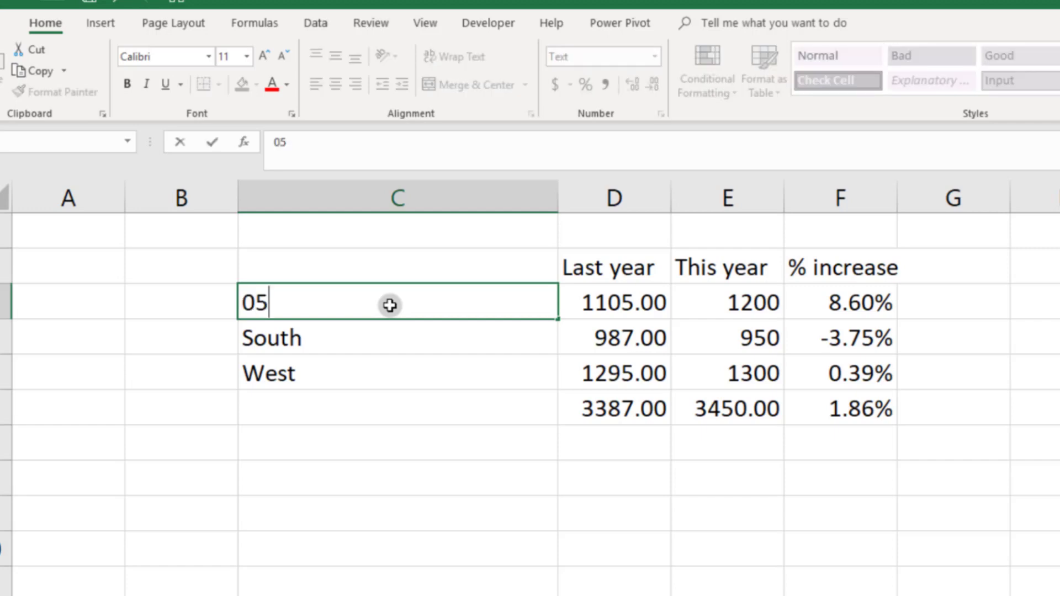
text(61999)
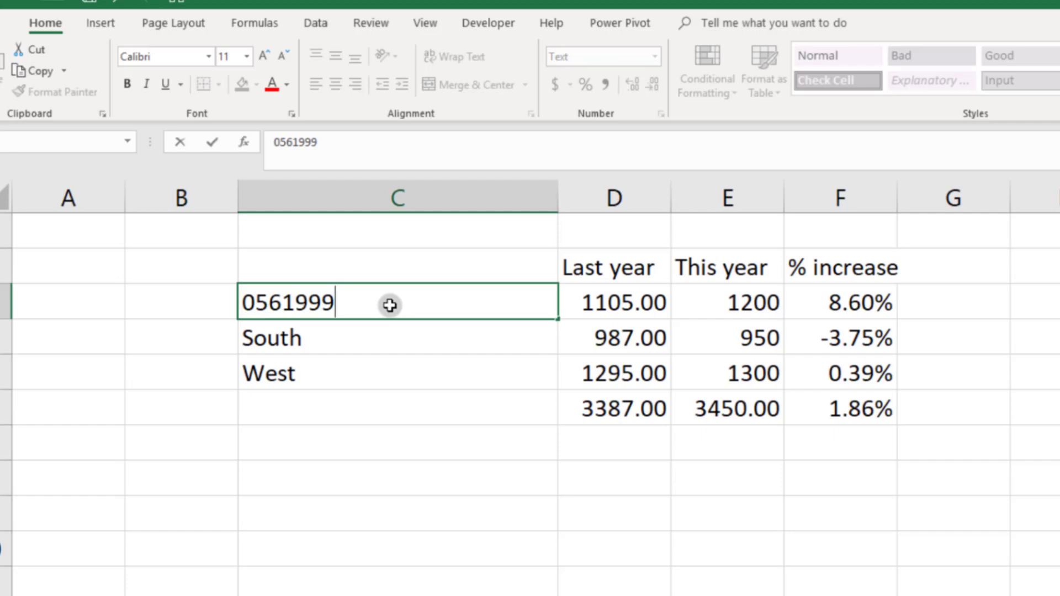
key(Return)
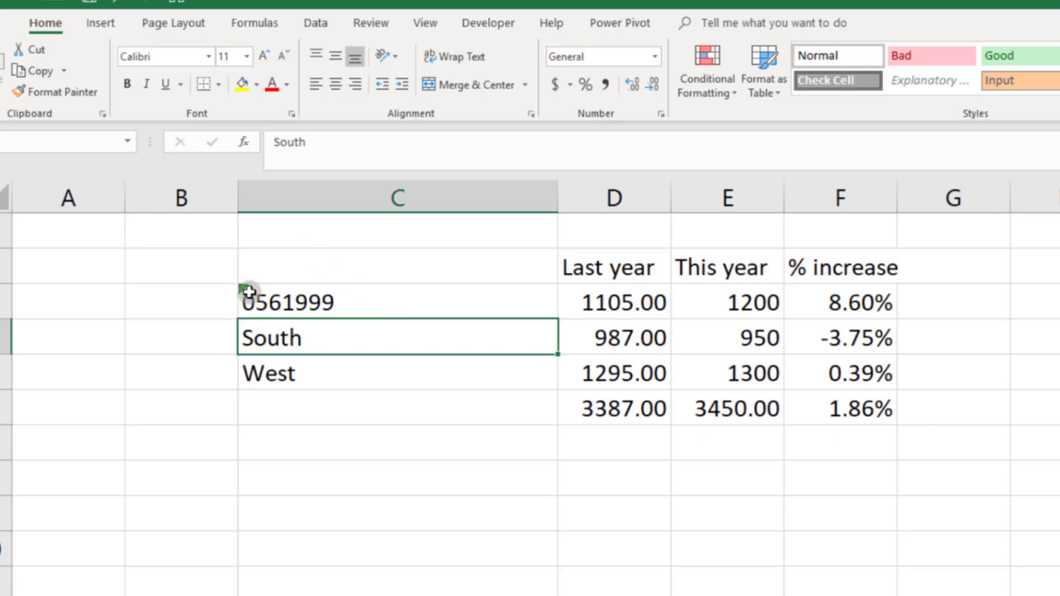
- Ignore the Number Stored as Text error on the 0561999 cell in C3
click(295, 298)
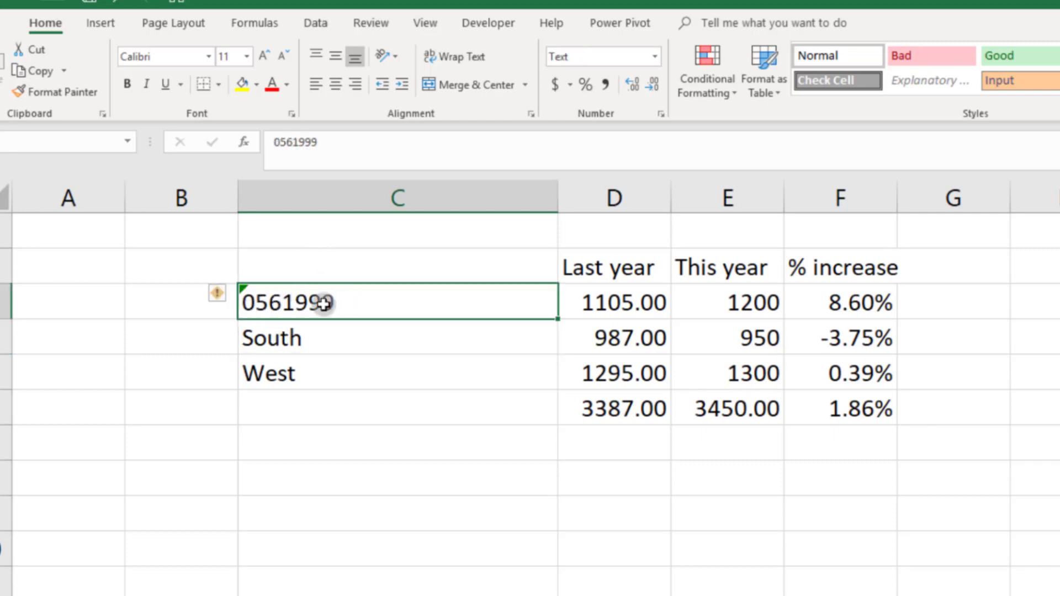
mouse_move(218, 297)
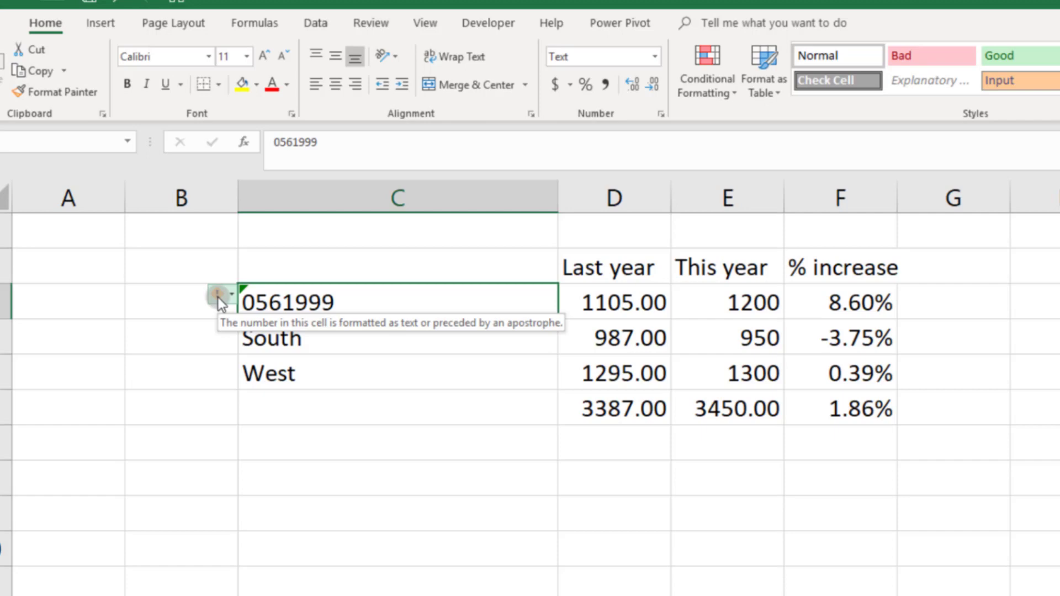
click(218, 297)
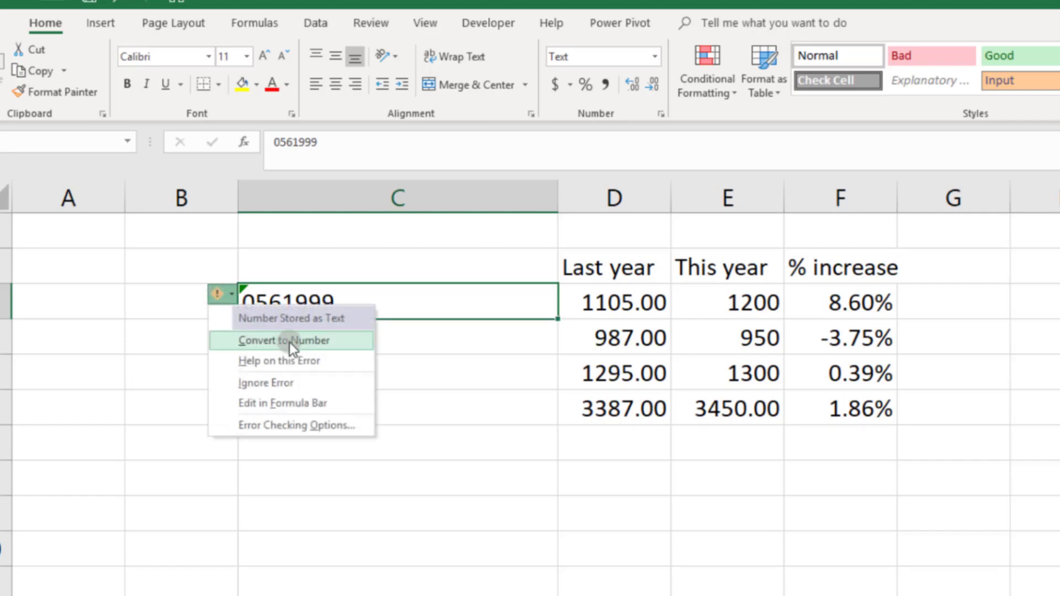
click(301, 387)
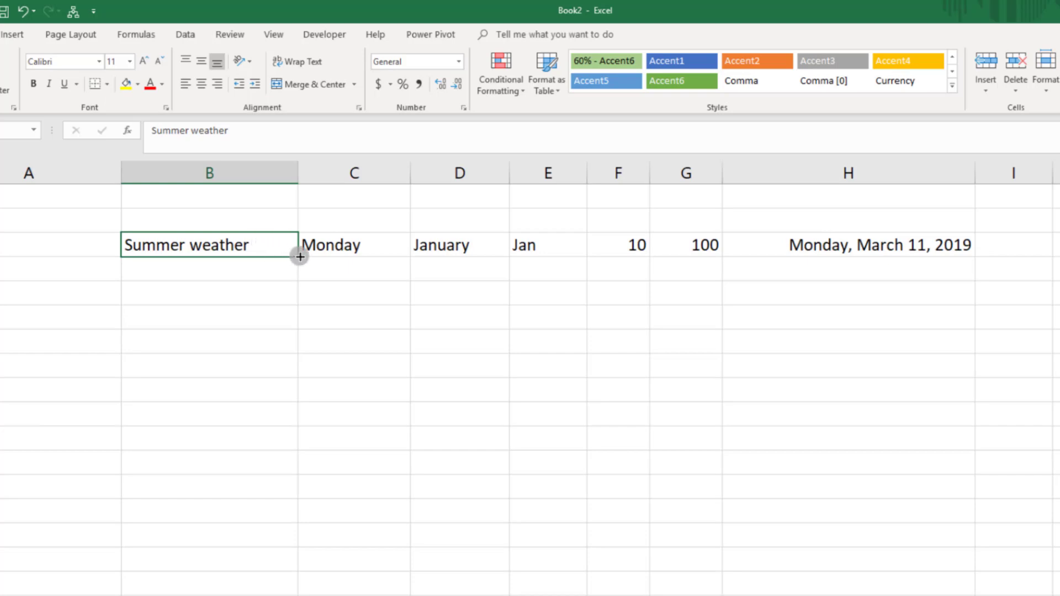
- Fill Summer weather in column B and Monday in column C down ten rows below their starting cells
drag(298, 255, 290, 491)
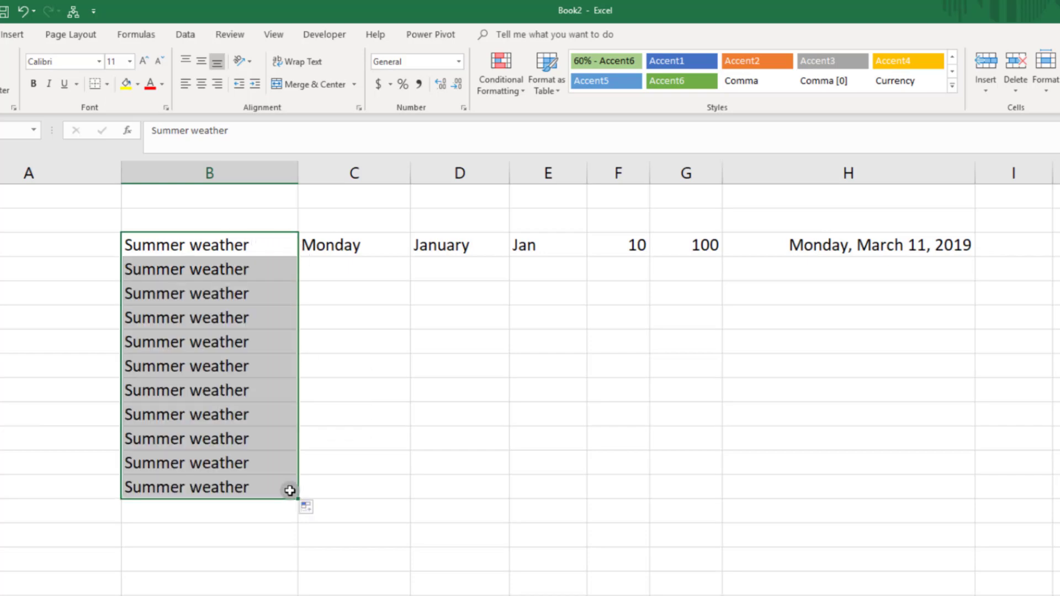
click(361, 248)
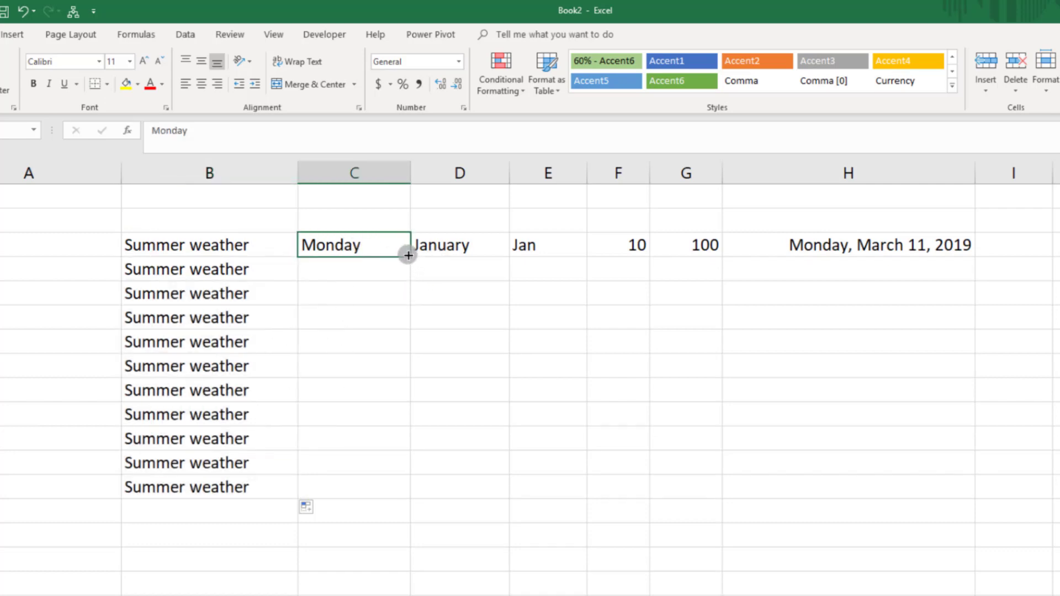
drag(410, 258, 403, 496)
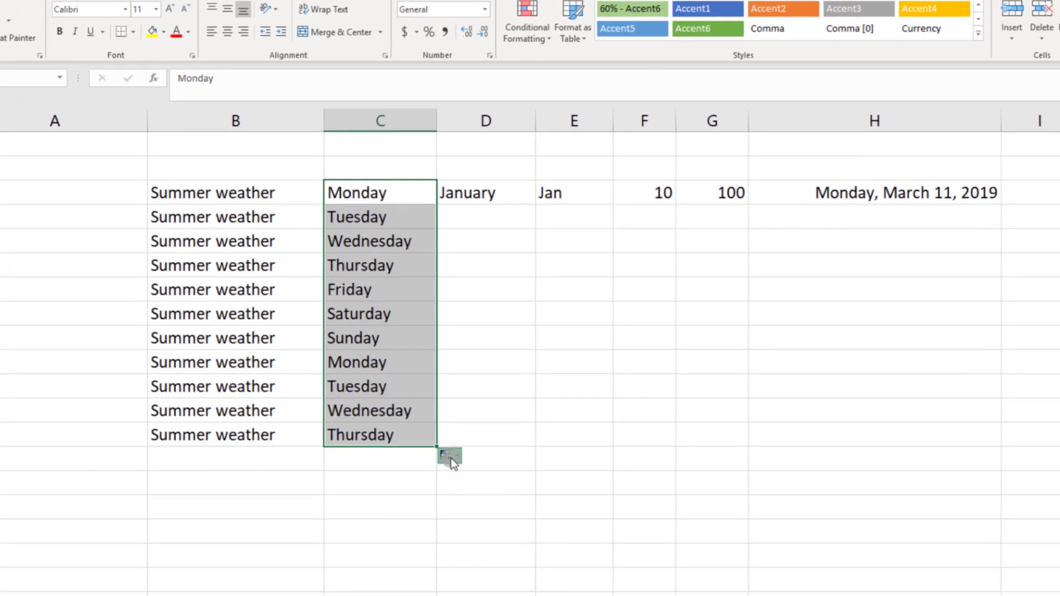
- Switch the day series in column C to Fill Weekdays
click(426, 510)
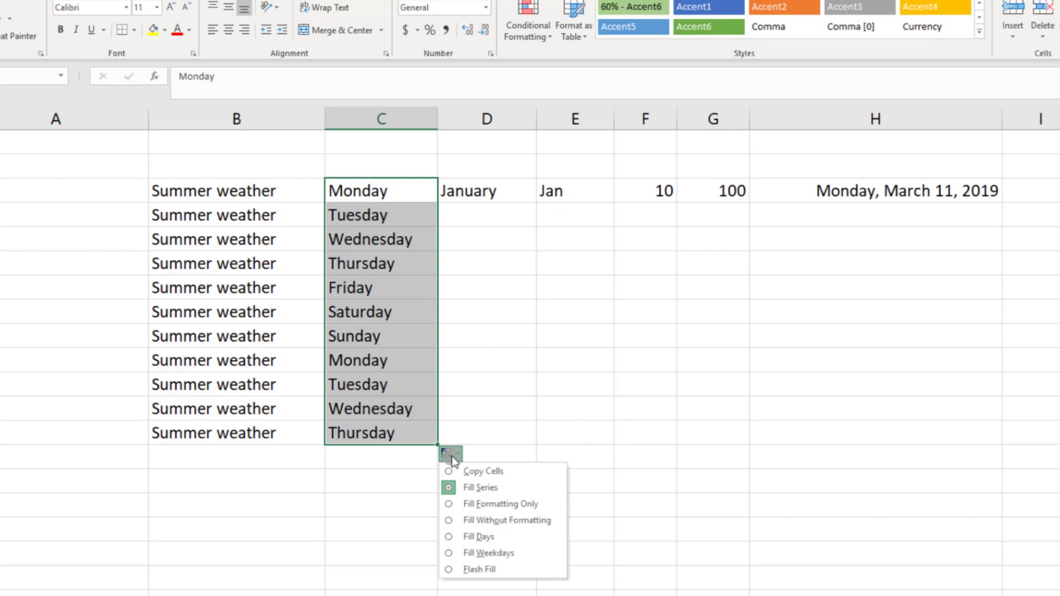
click(451, 556)
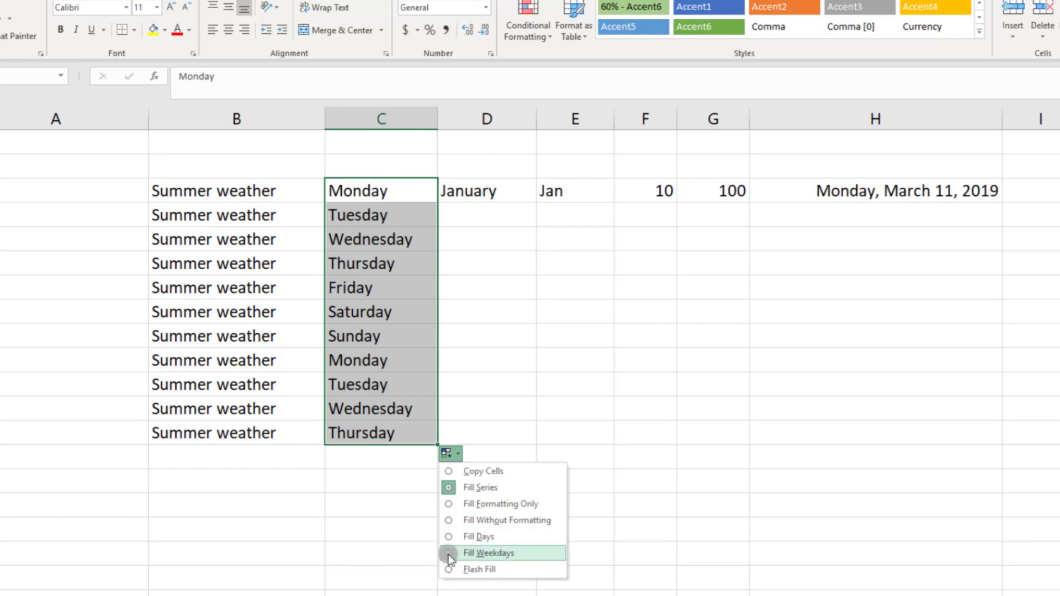
click(448, 555)
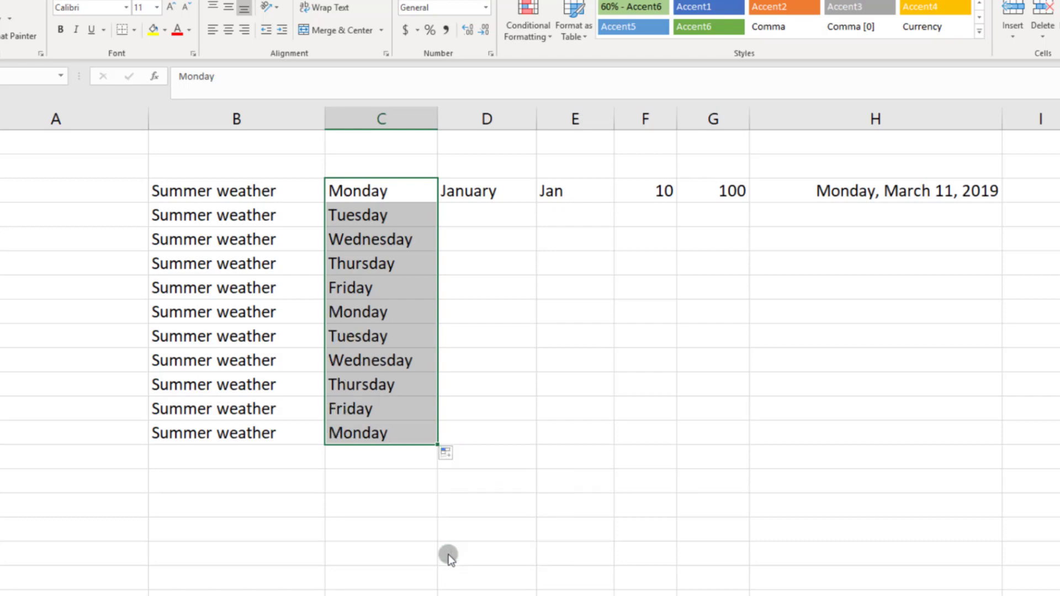
- Fill January down ten rows in column D as a series of months, through November
click(510, 194)
drag(536, 202, 520, 440)
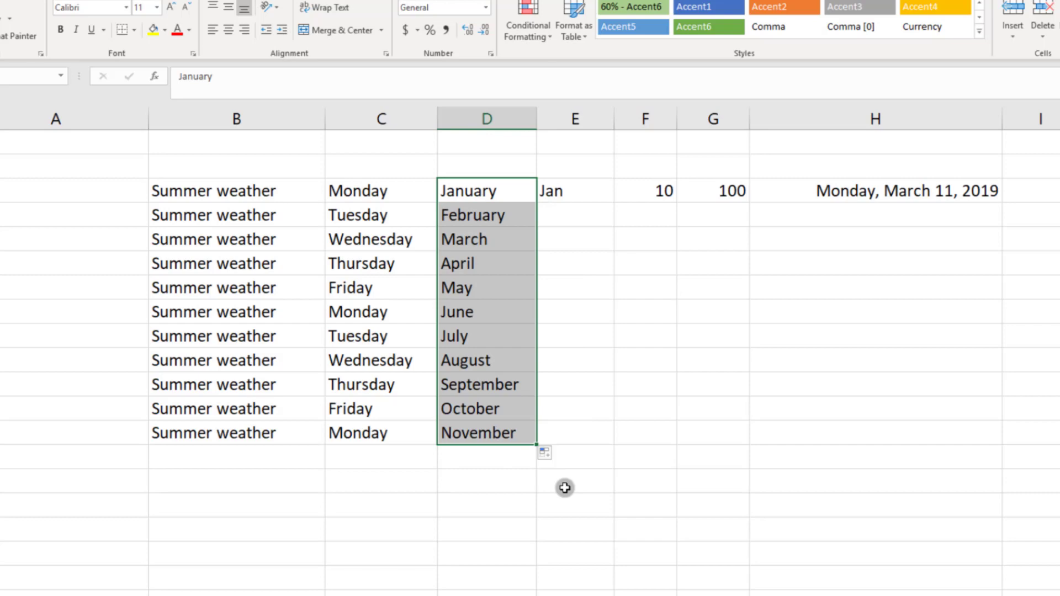
- Fill Jan down ten rows in column E, switch the fill to Copy Cells, and undo the whole fill
click(584, 195)
drag(613, 202, 612, 442)
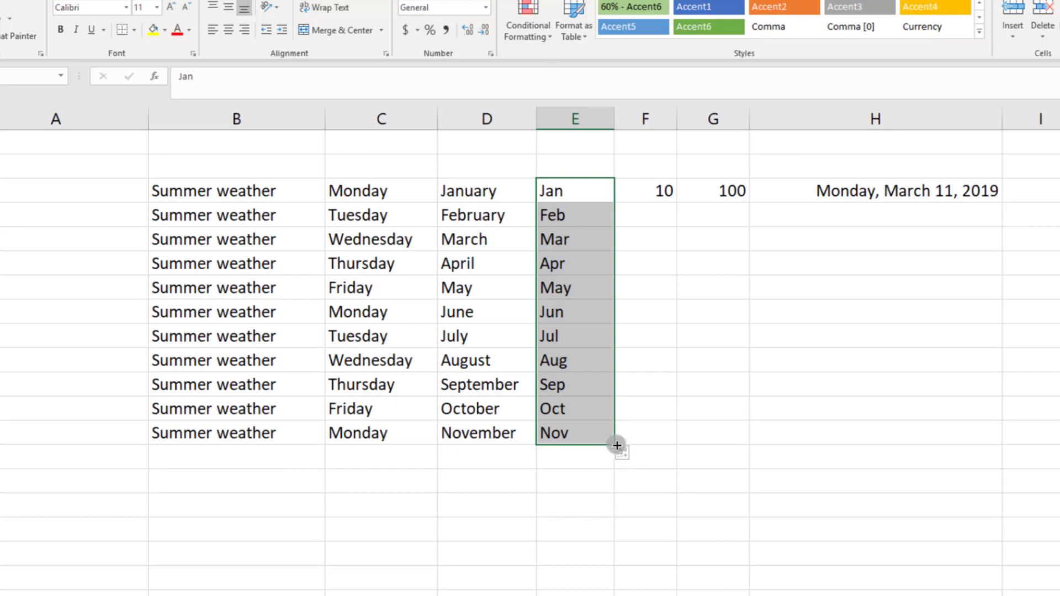
click(628, 455)
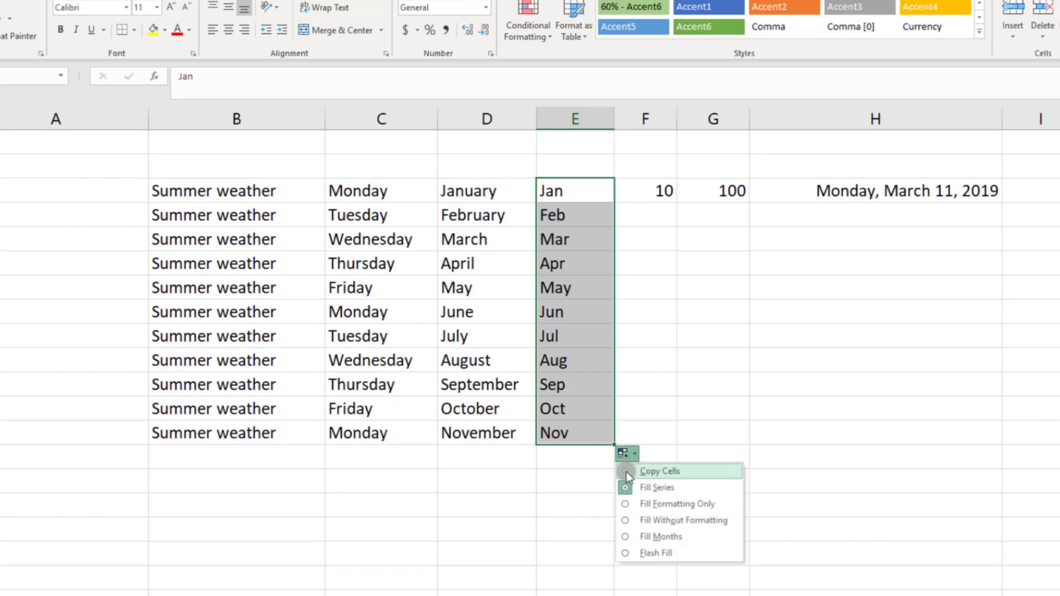
click(626, 472)
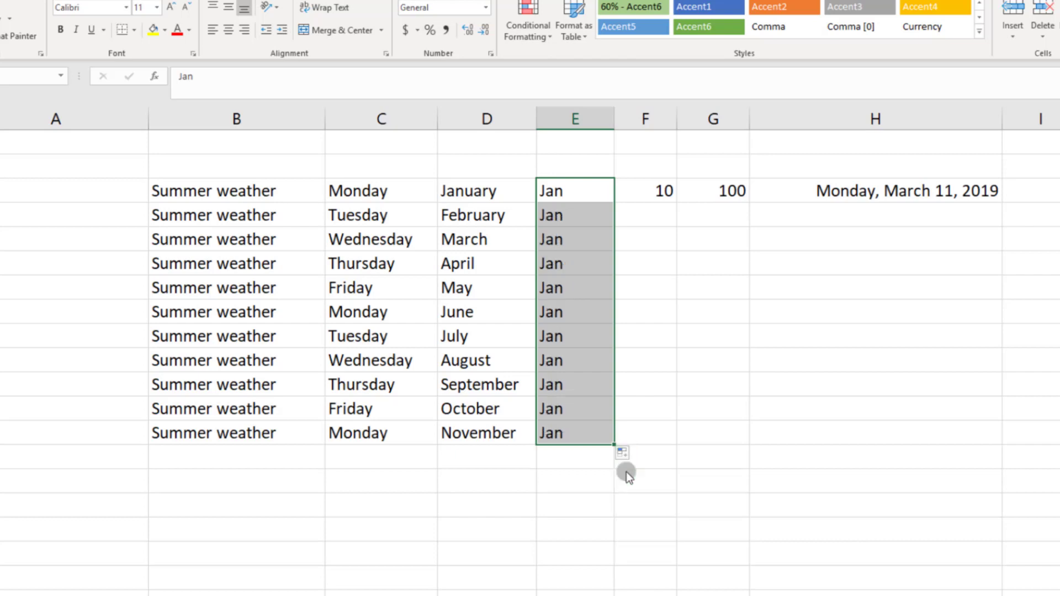
key(ctrl+z)
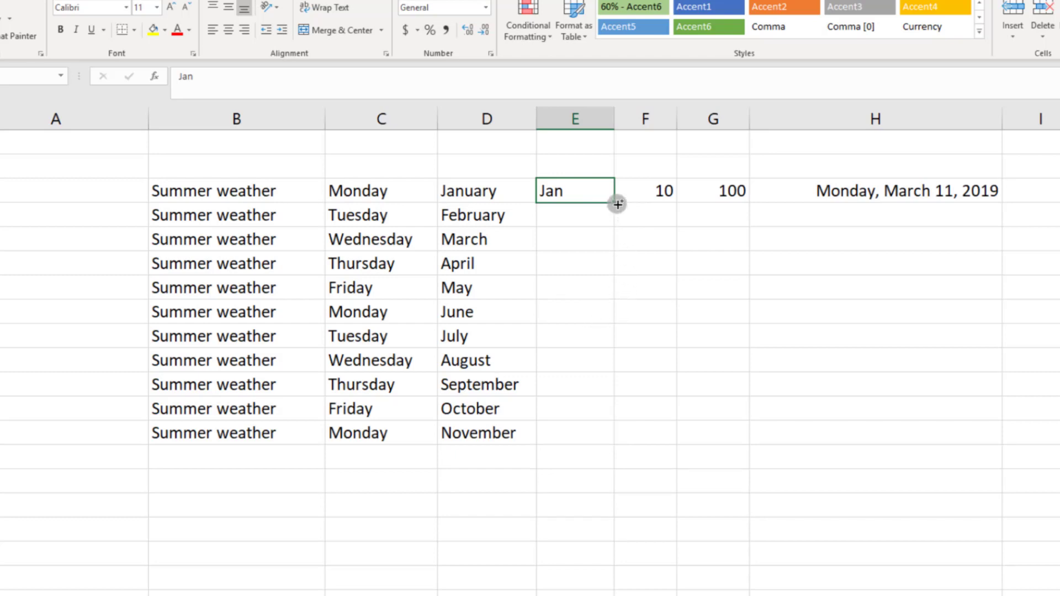
- Copy Jan in column E and 10 in column F down ten rows as repeated values
drag(614, 202, 602, 444)
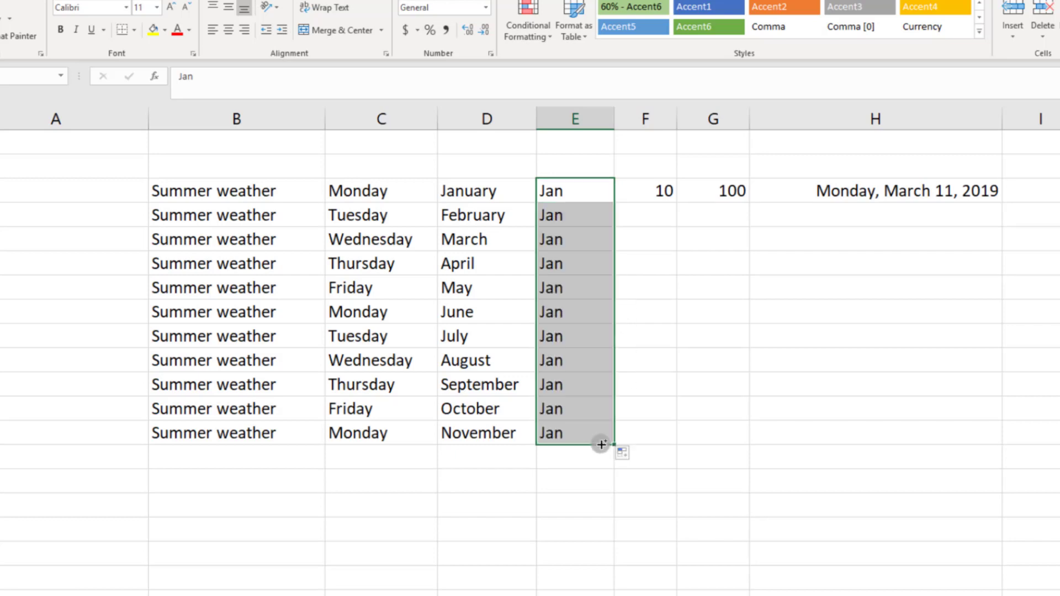
click(641, 189)
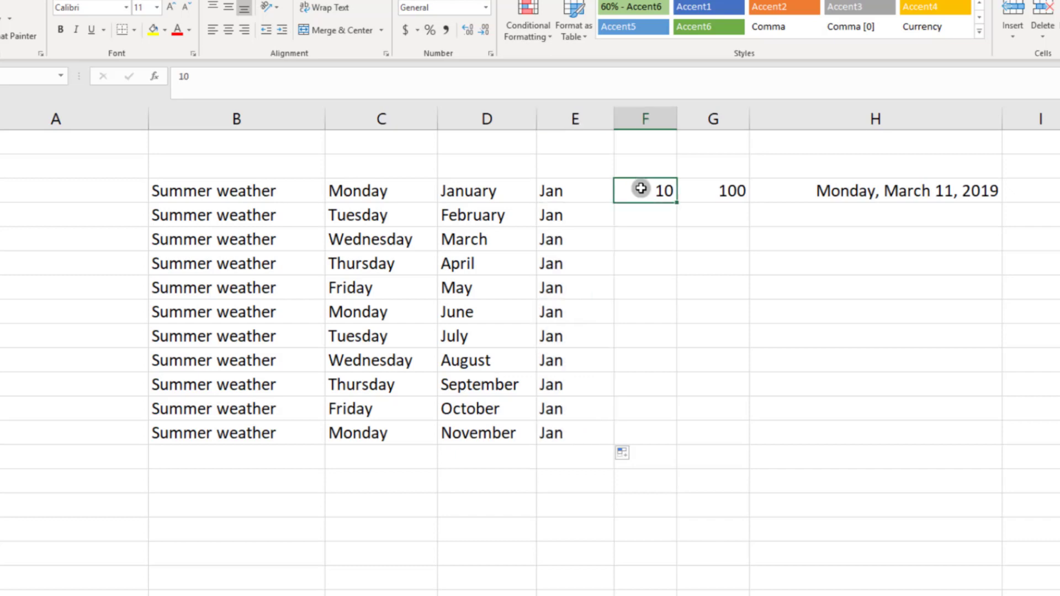
drag(677, 202, 656, 438)
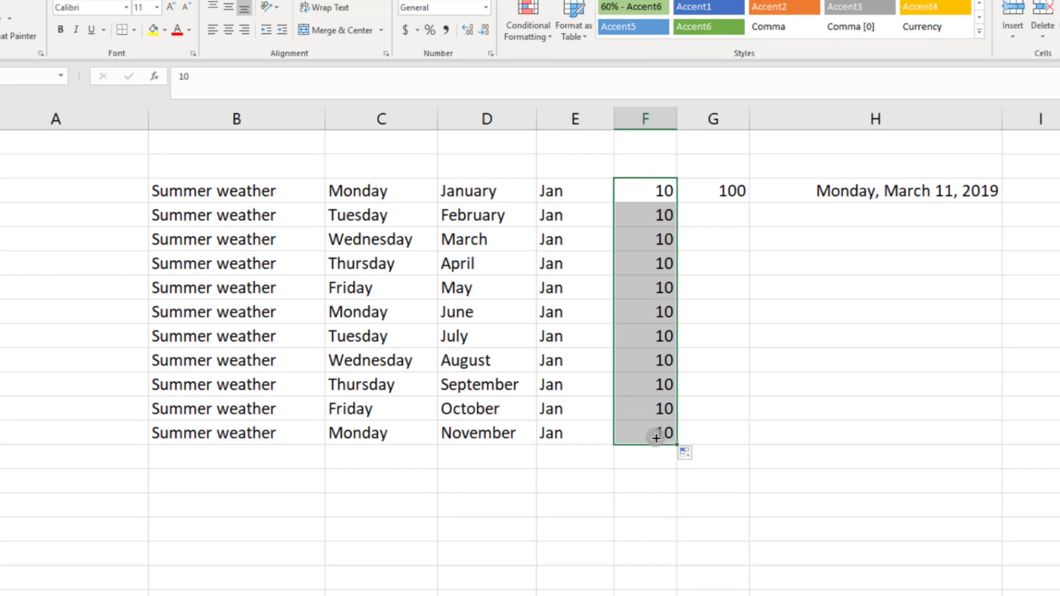
- Switch the filled numbers in column F to Fill Series so they count up from 10 to 20
click(685, 453)
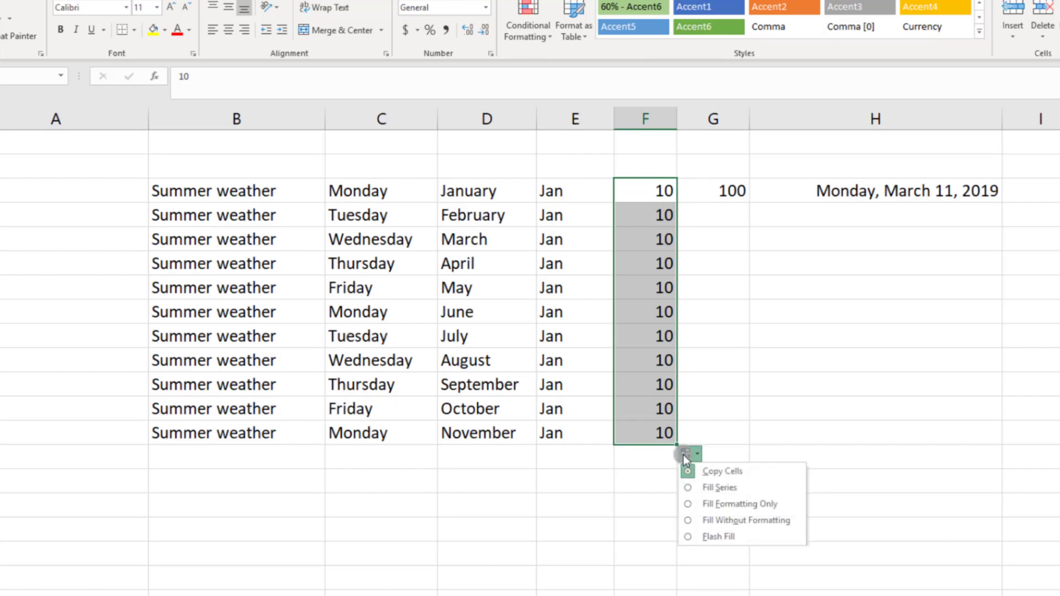
click(712, 488)
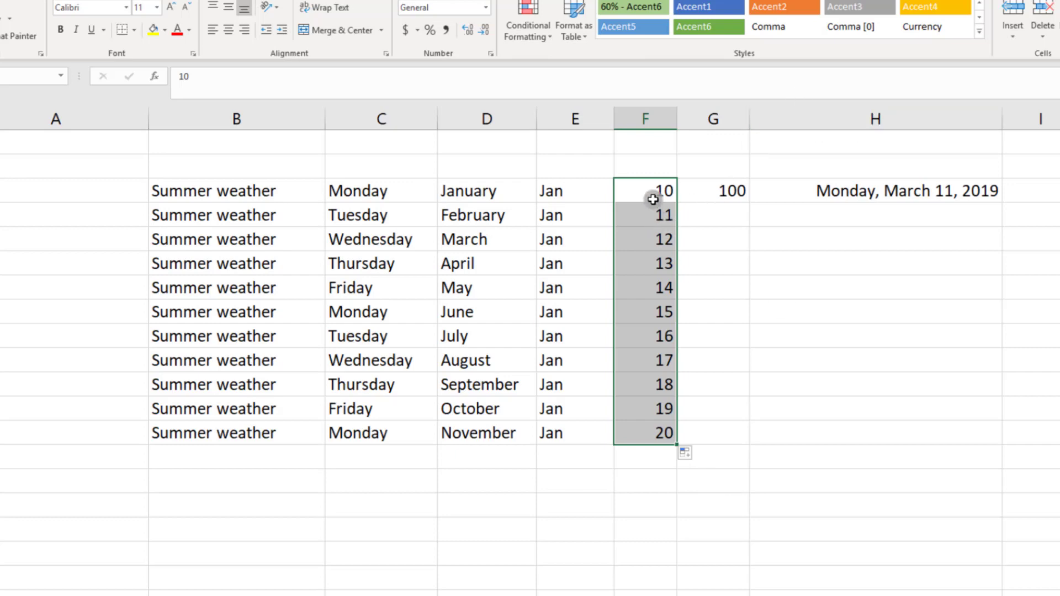
- Enter 150 below the 100 in column G and extend the two-number pattern down to 600
click(721, 216)
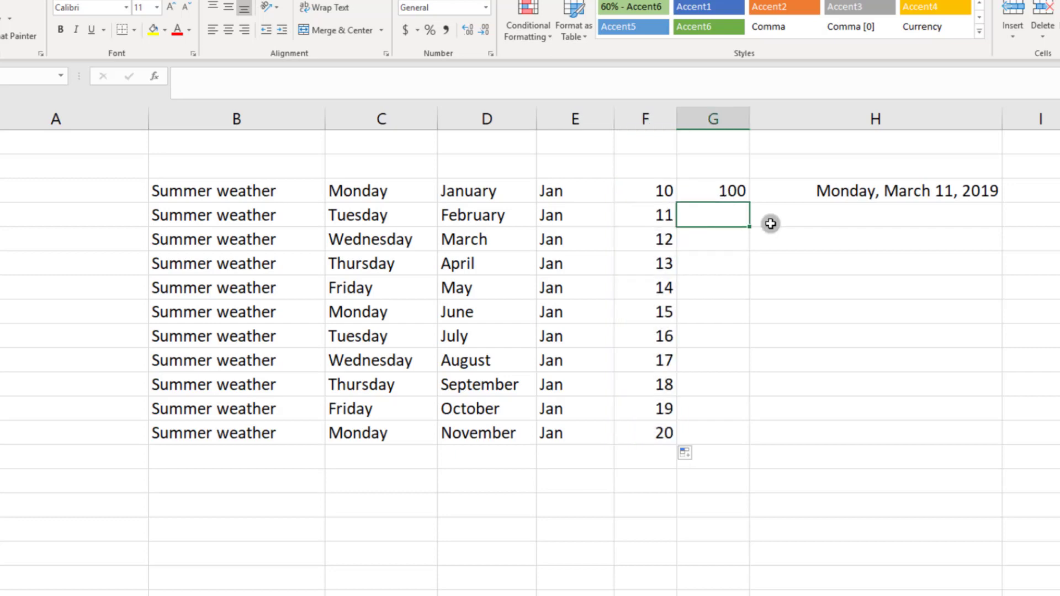
click(729, 190)
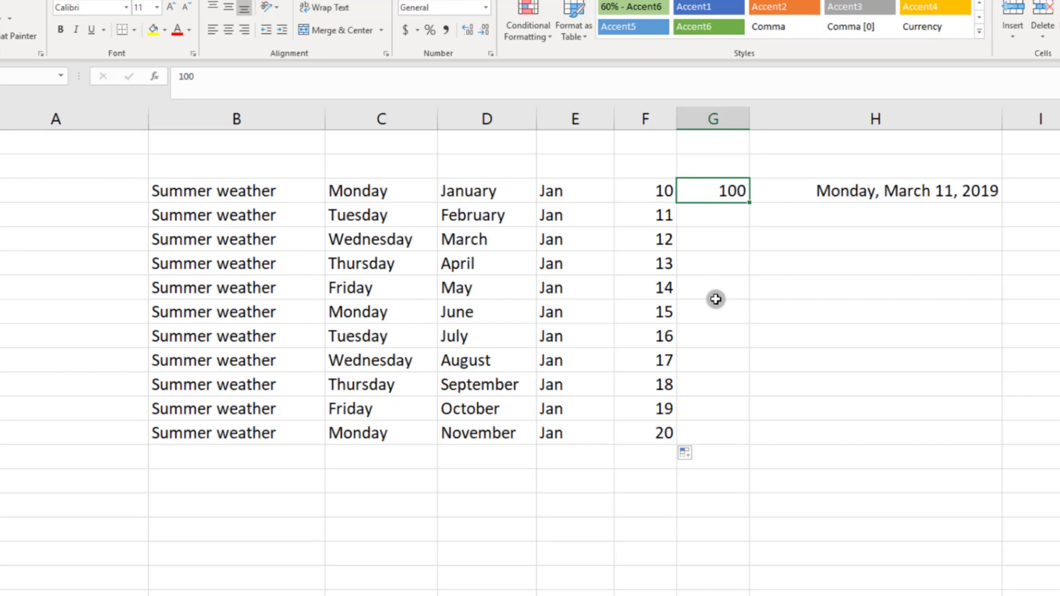
click(737, 218)
text(150)
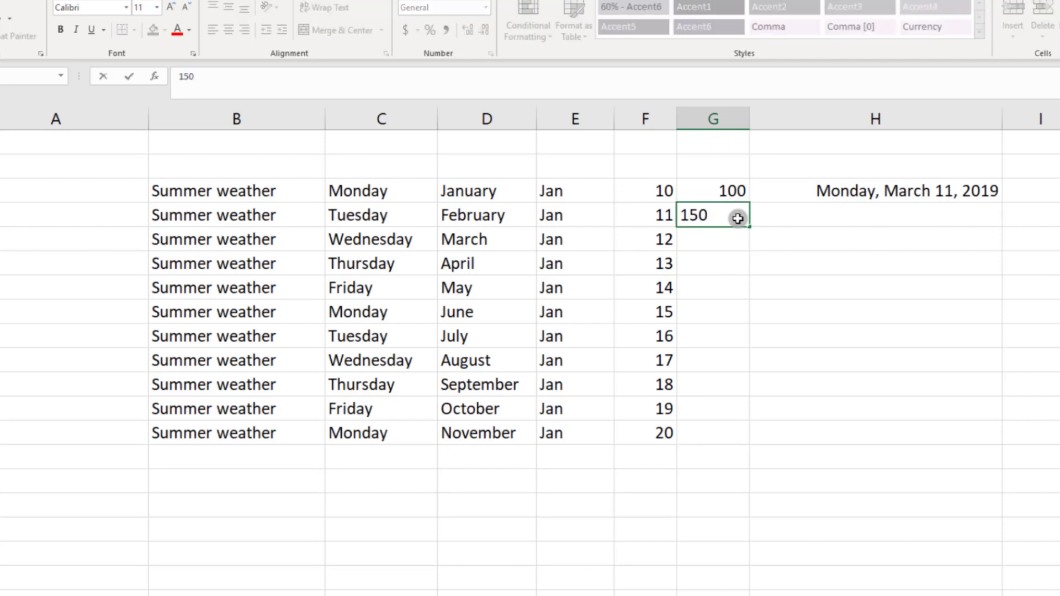
key(Return)
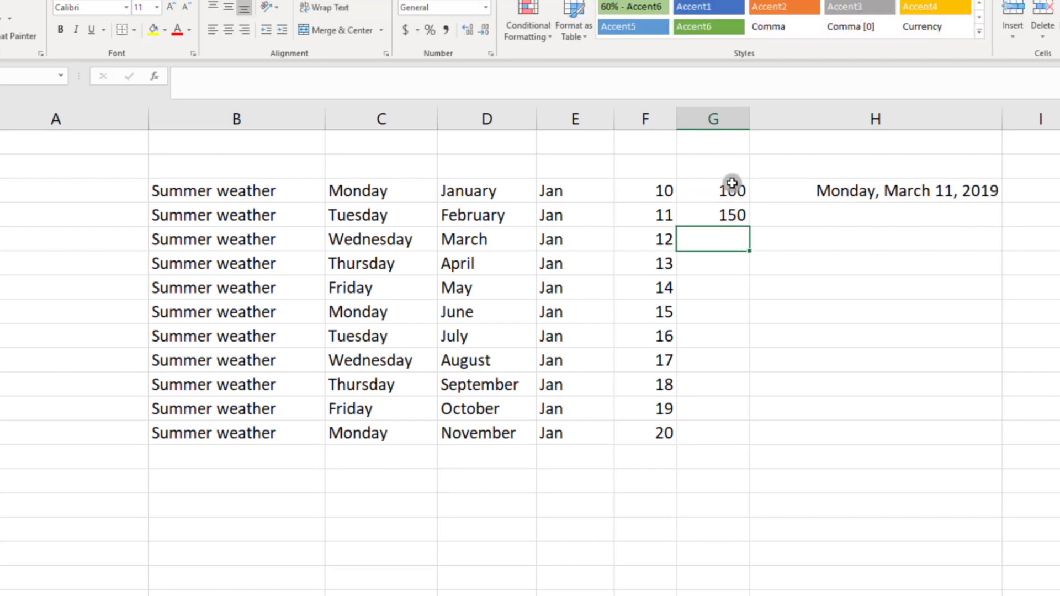
drag(711, 191, 705, 218)
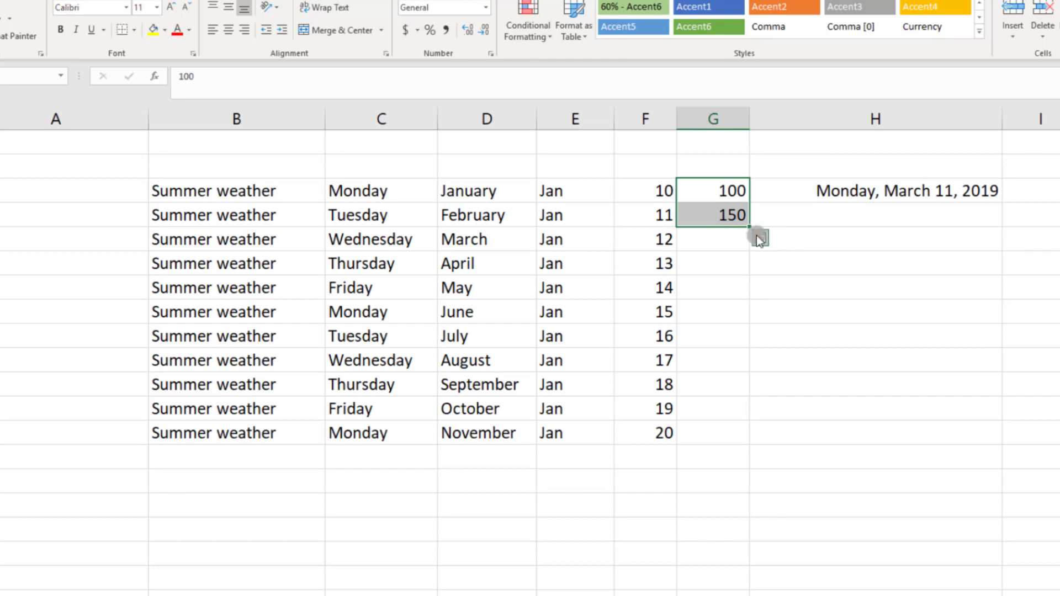
drag(750, 228, 756, 444)
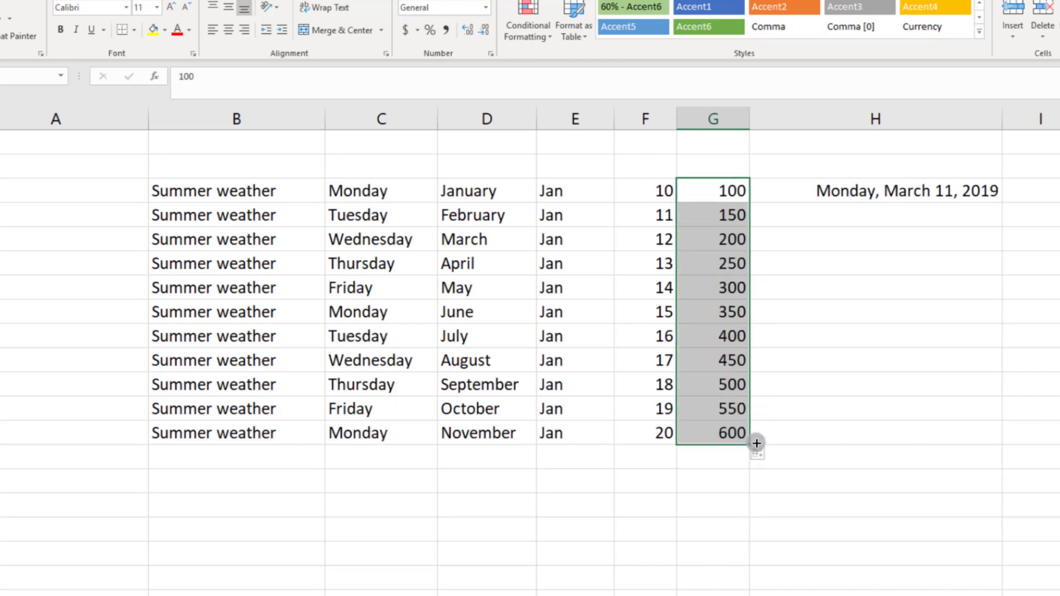
- Fill the Monday, March 11, 2019 date down column H to the end of the table using Fill Weekdays
click(901, 191)
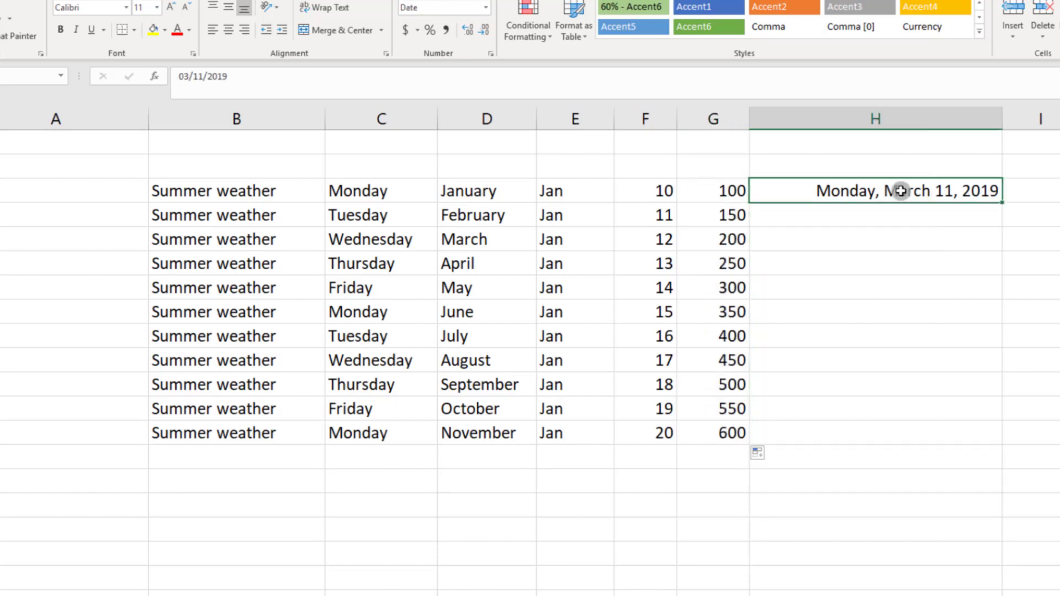
double_click(1003, 201)
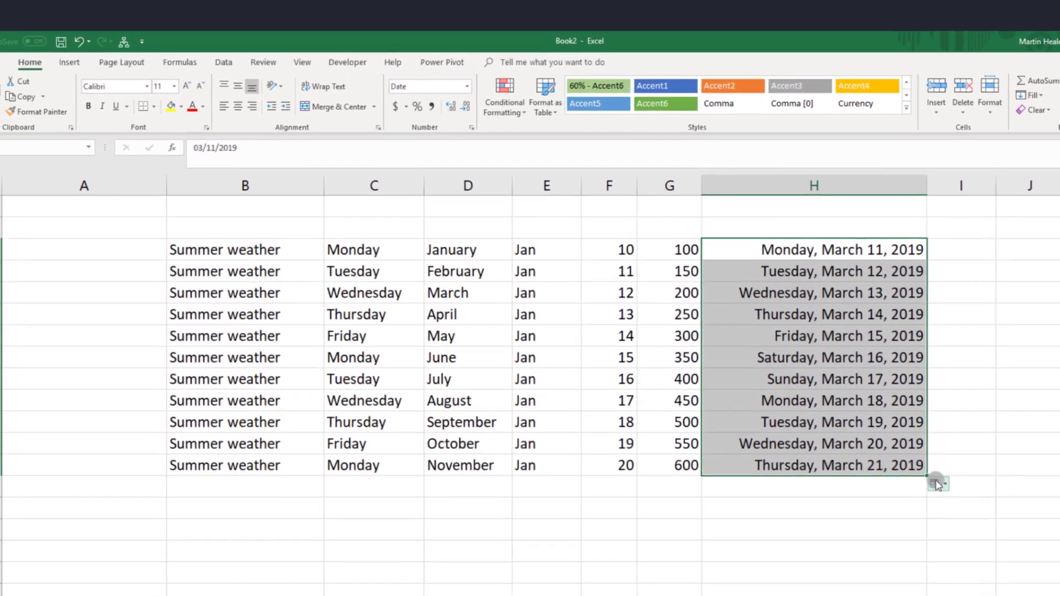
click(1010, 452)
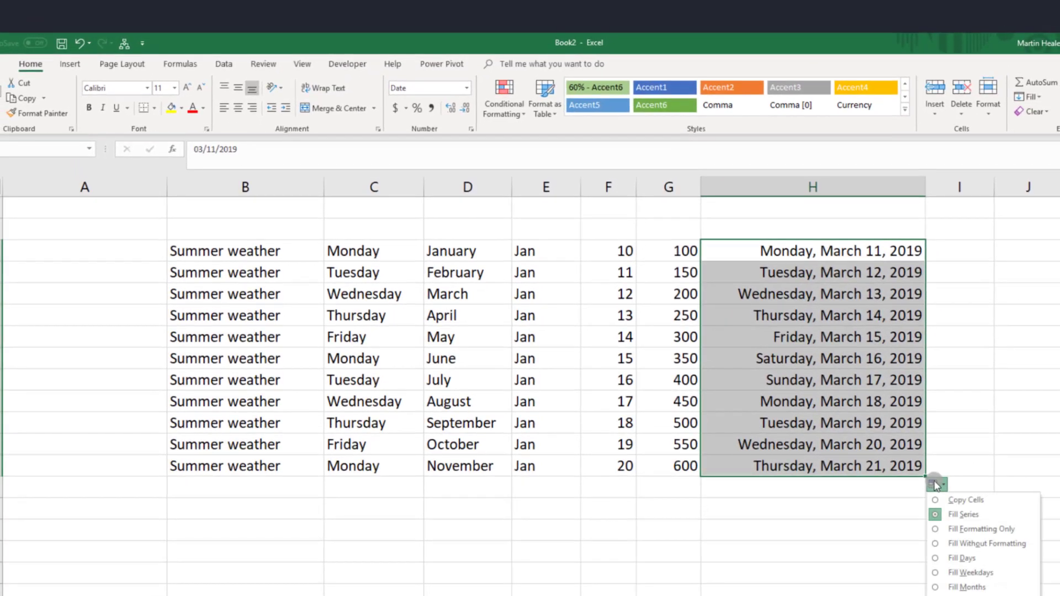
click(973, 574)
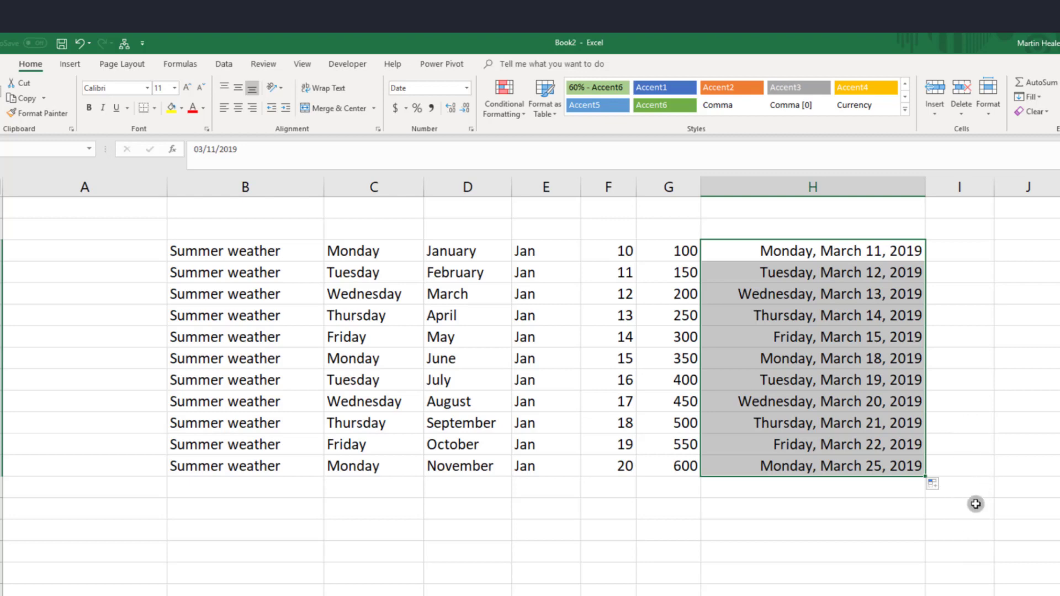
- Switch the date series in column H to Fill Months
click(934, 486)
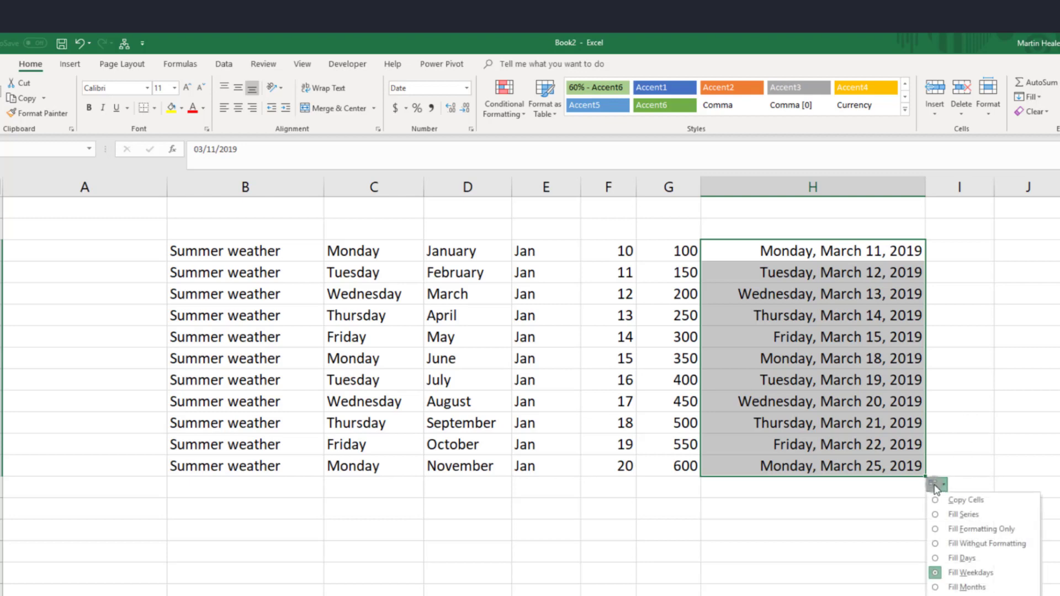
click(968, 587)
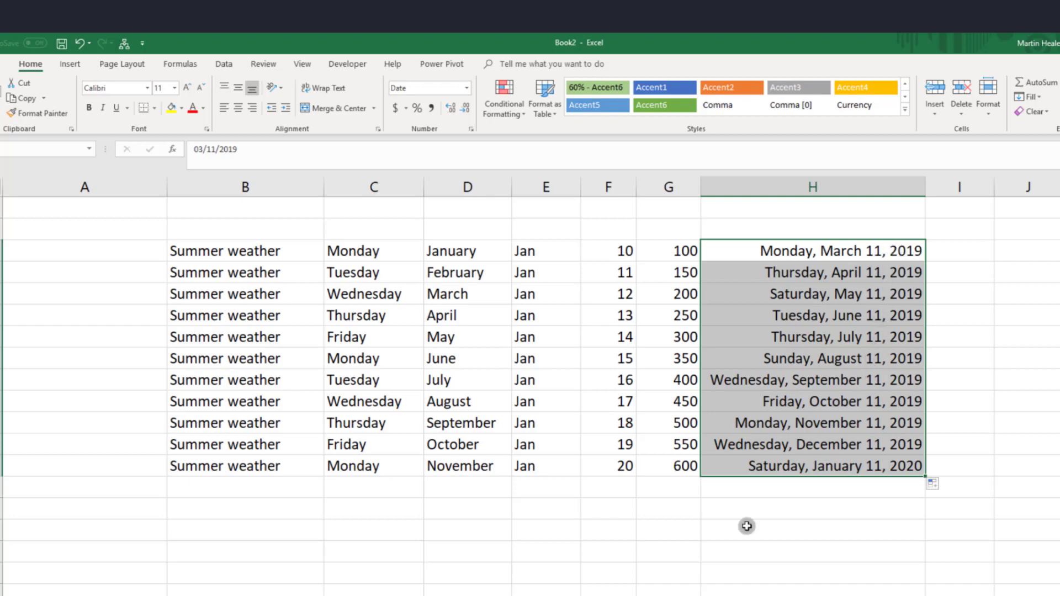
- Enter Monday in column B below the table and fill it across the row to column G
click(300, 537)
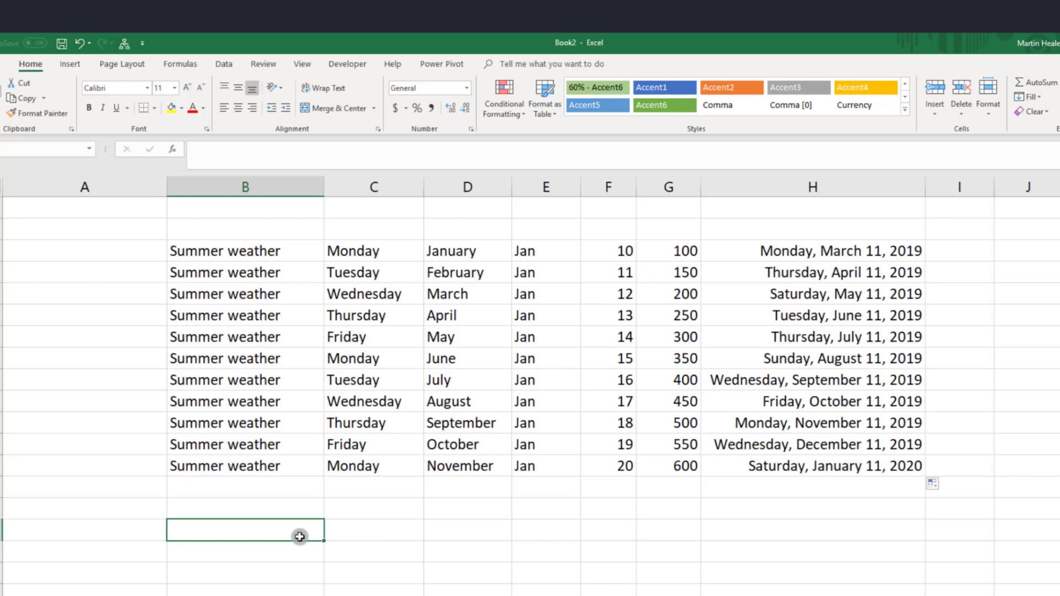
text(Mon)
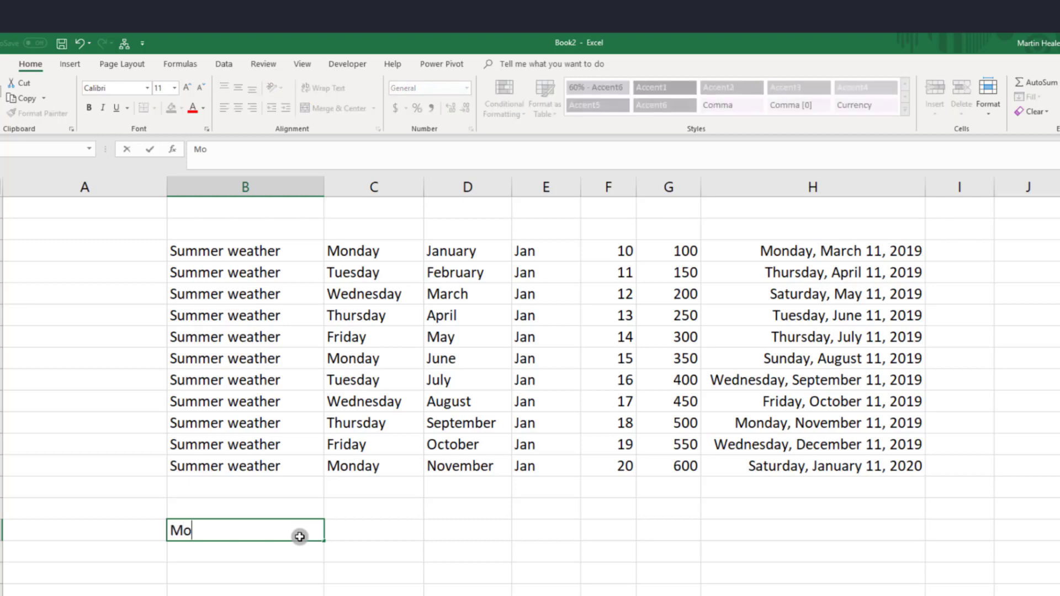
text(day)
key(ctrl+Return)
drag(325, 542, 692, 553)
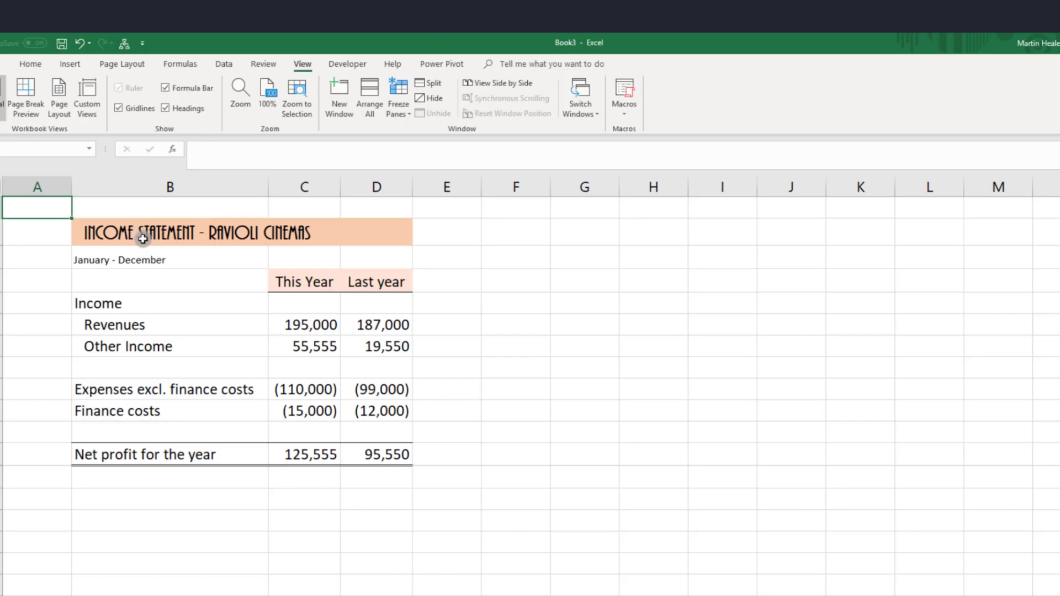
- Copy the whole income statement B2:D12 and paste it with its formatting at F2
drag(147, 231, 362, 459)
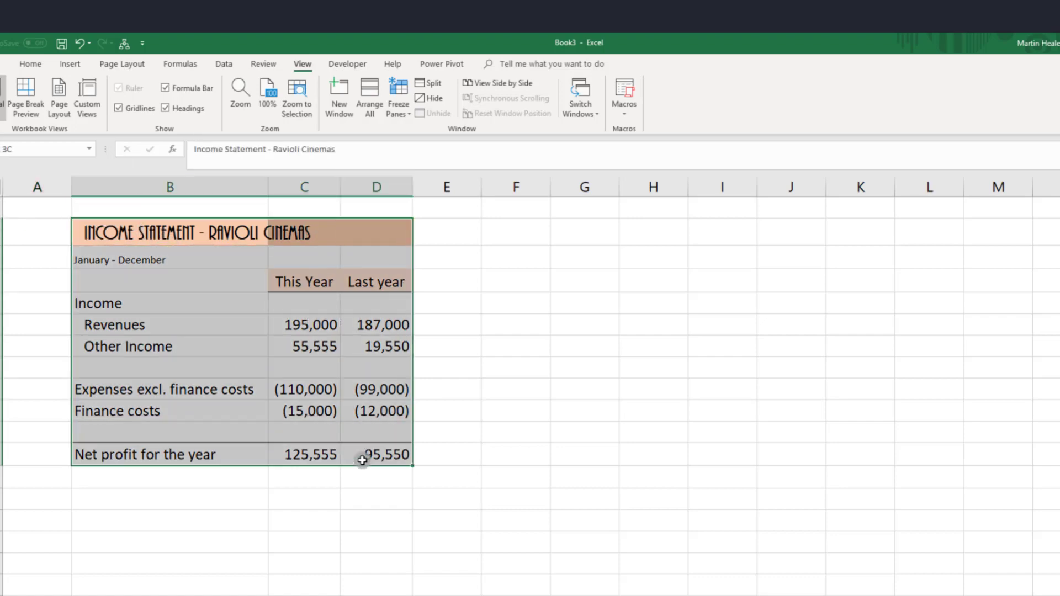
click(506, 230)
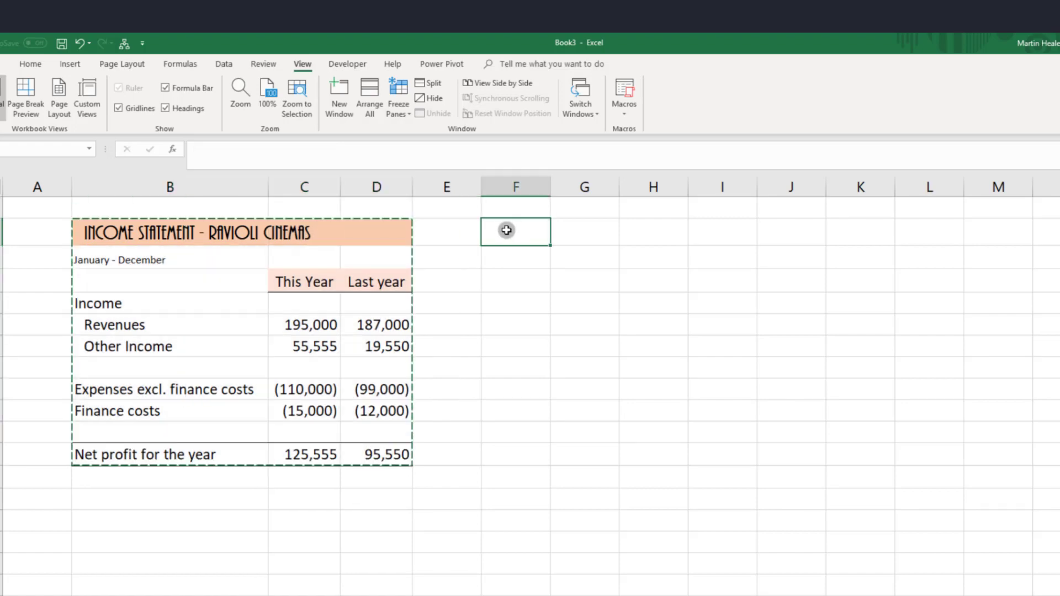
key(ctrl+v)
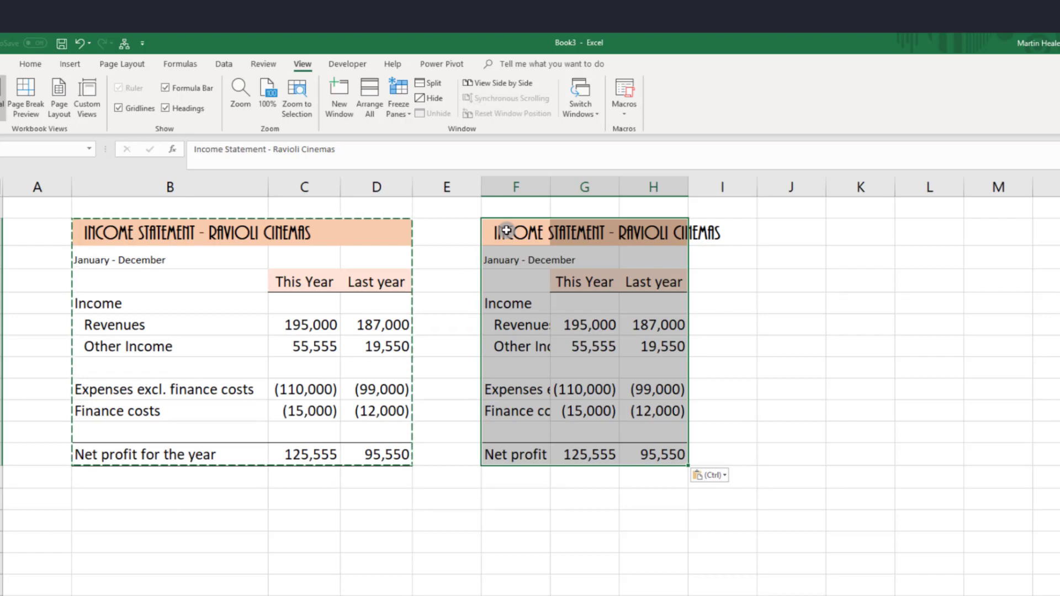
- Apply the Keep Source Column Widths paste option to the pasted income statement in columns F to H
click(723, 476)
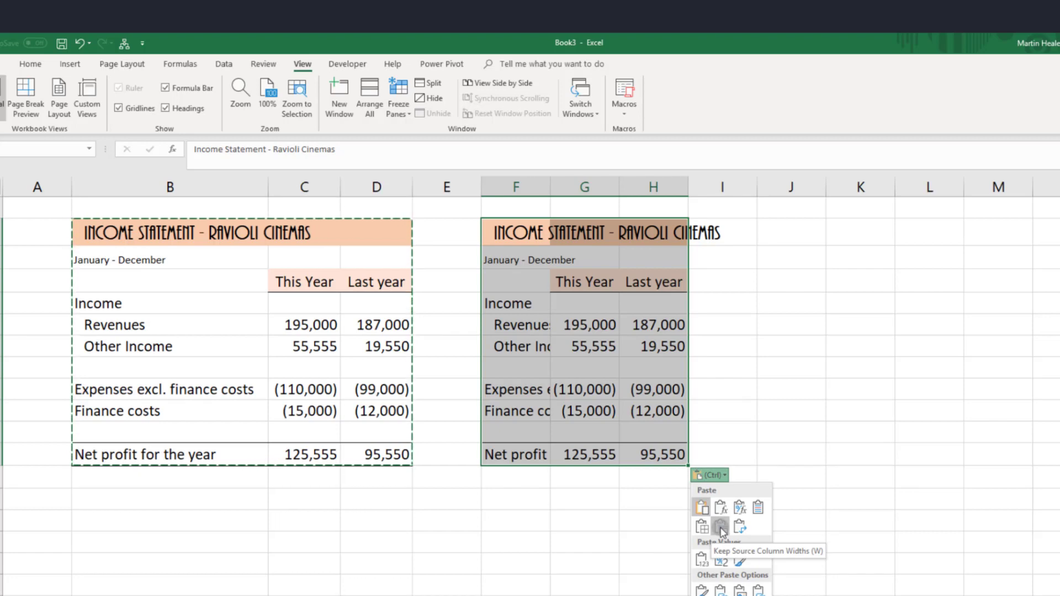
click(721, 529)
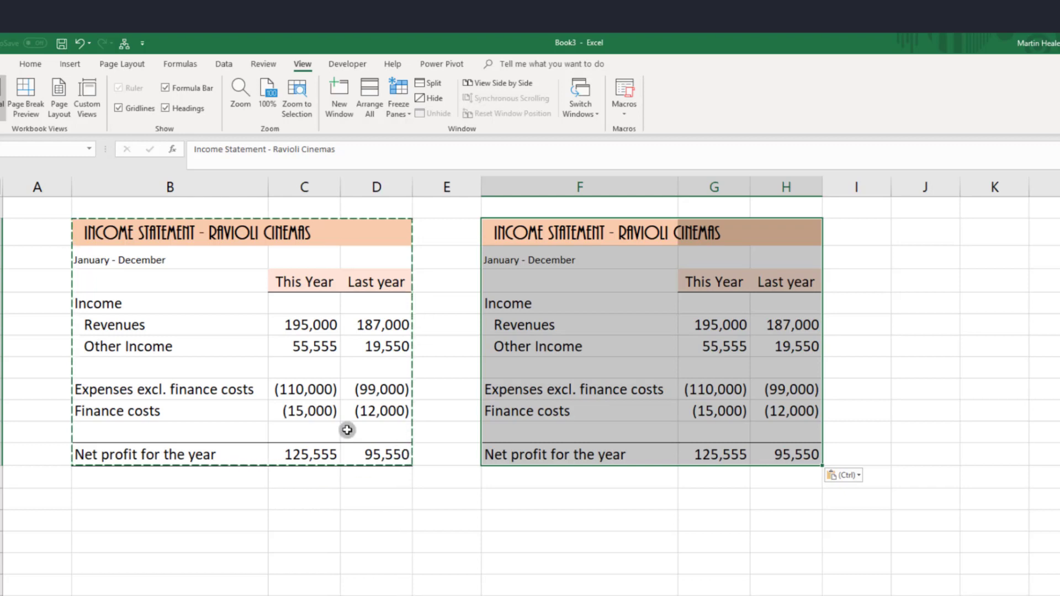
key(Escape)
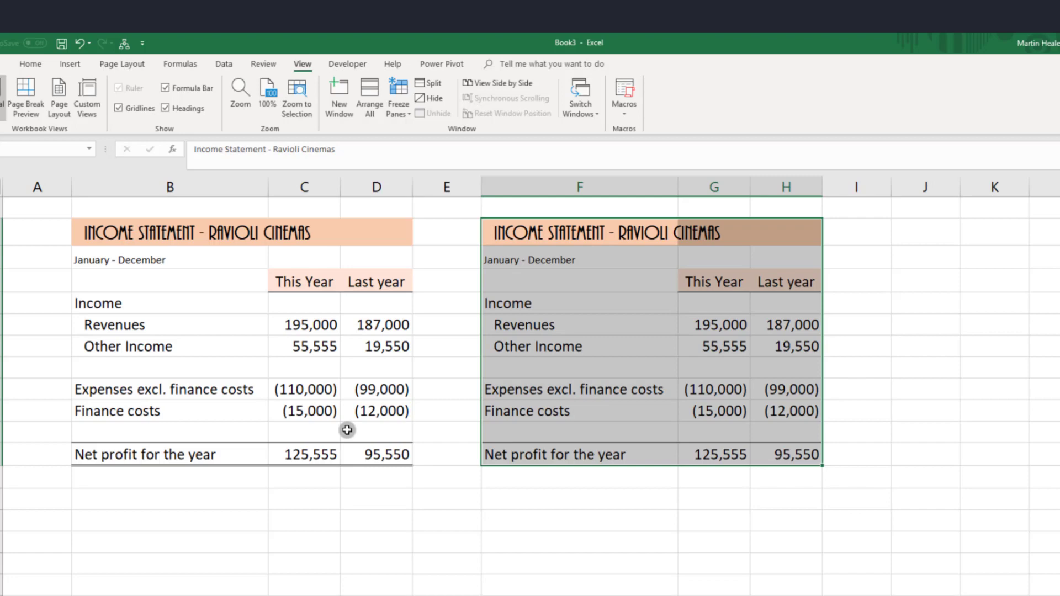
click(548, 358)
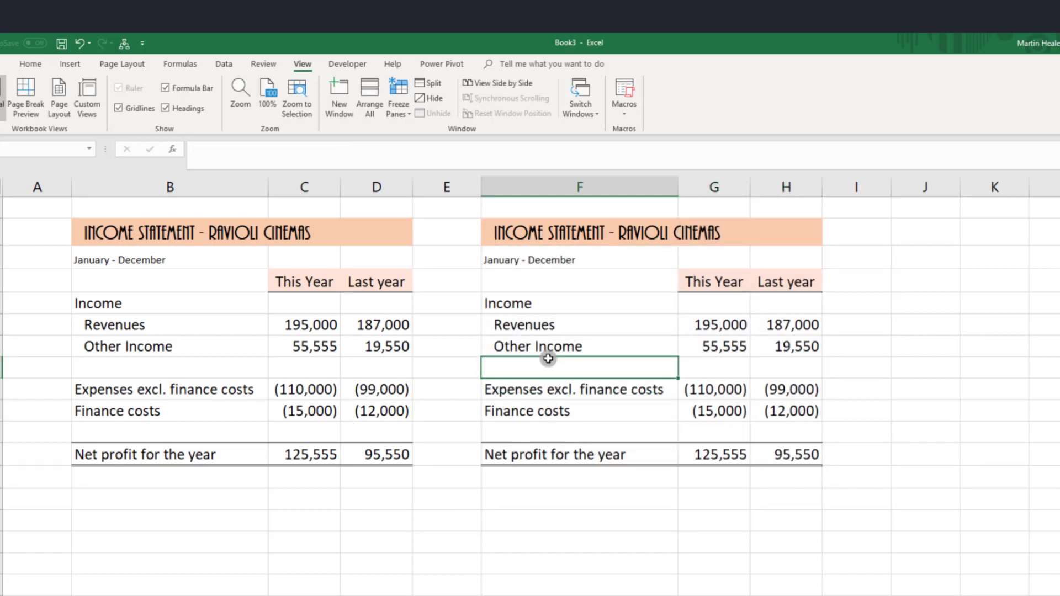
- Compare this year's Revenues cell in the original and the copy, and undo the paste in columns F to H
click(314, 325)
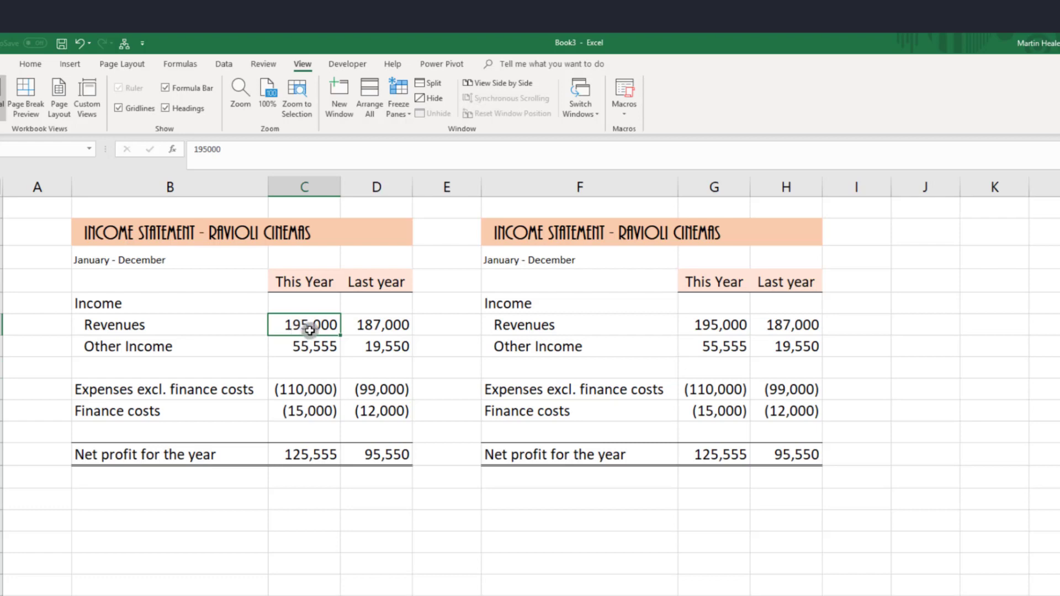
click(720, 331)
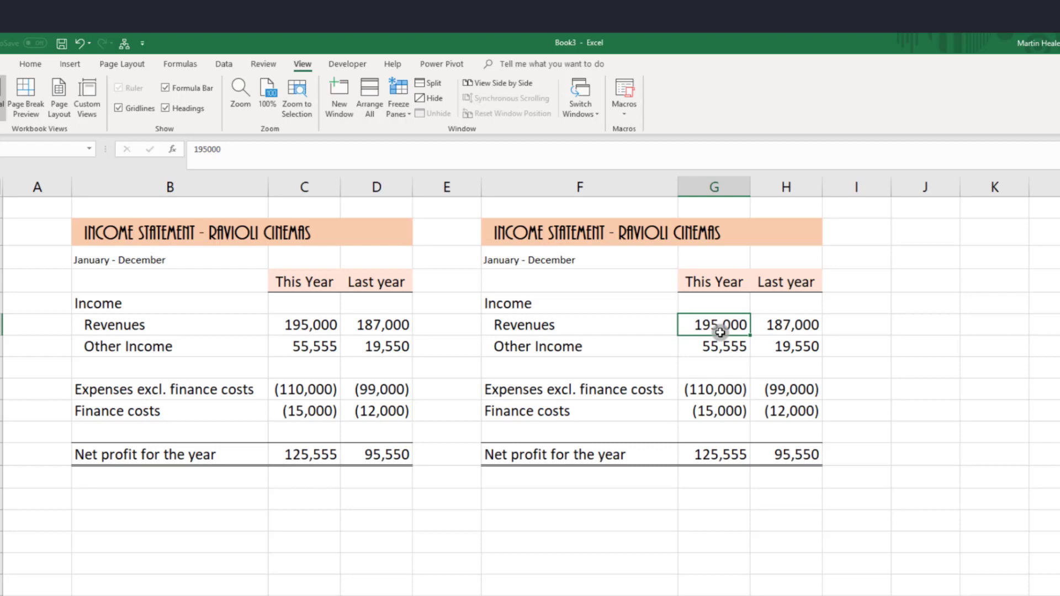
key(ctrl+z)
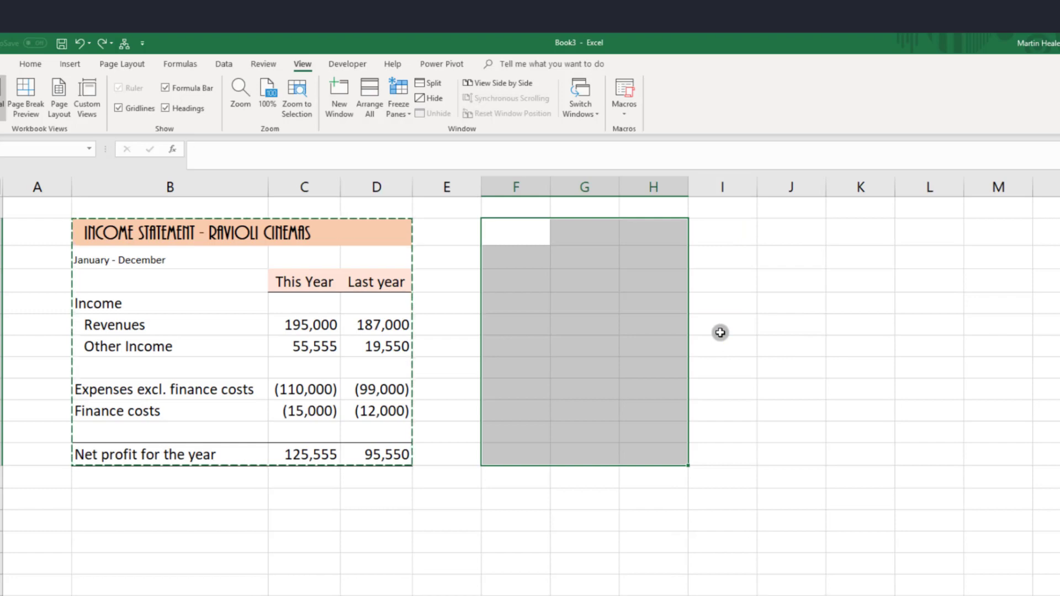
key(Escape)
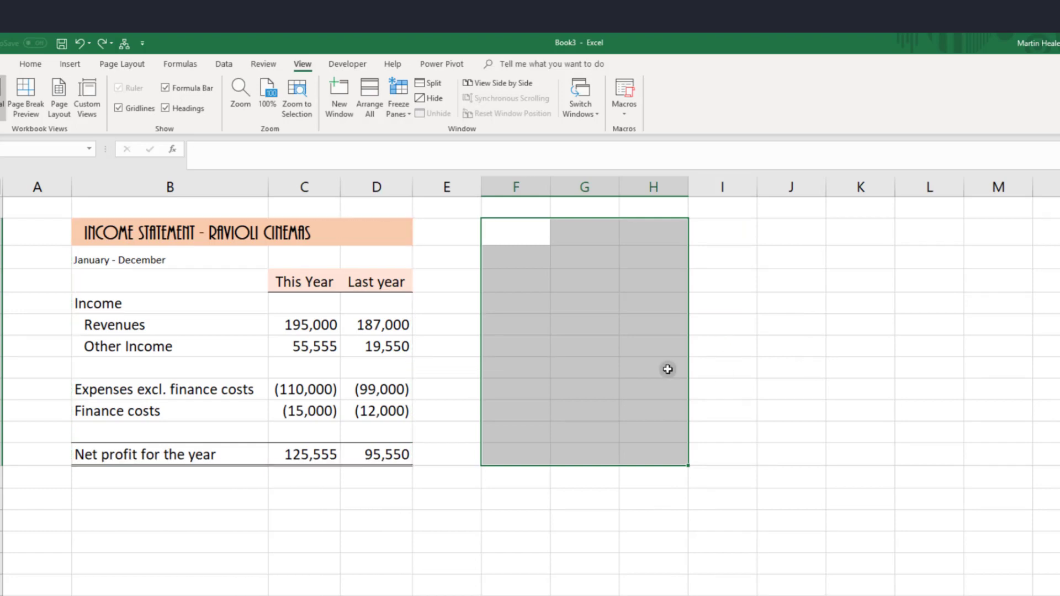
click(176, 307)
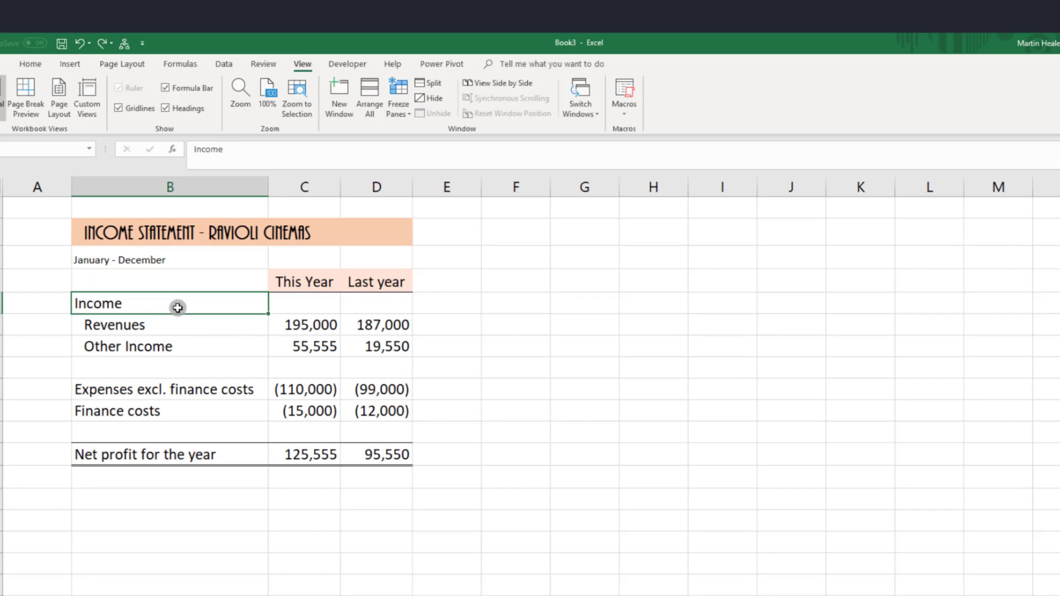
- Copy the income statement B2:D12 and paste only its values at F2
click(120, 232)
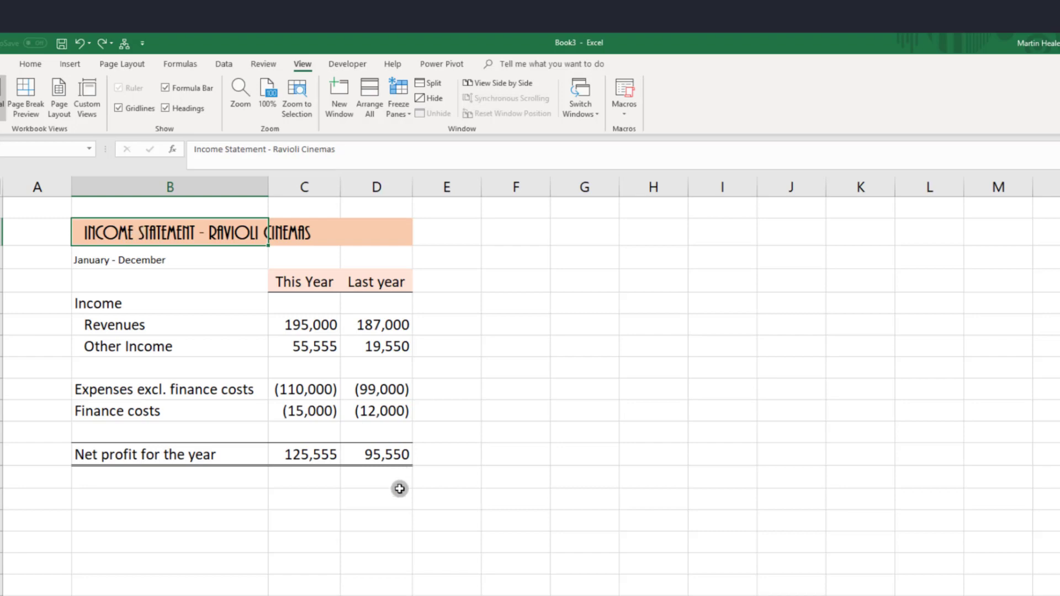
shift+click(384, 449)
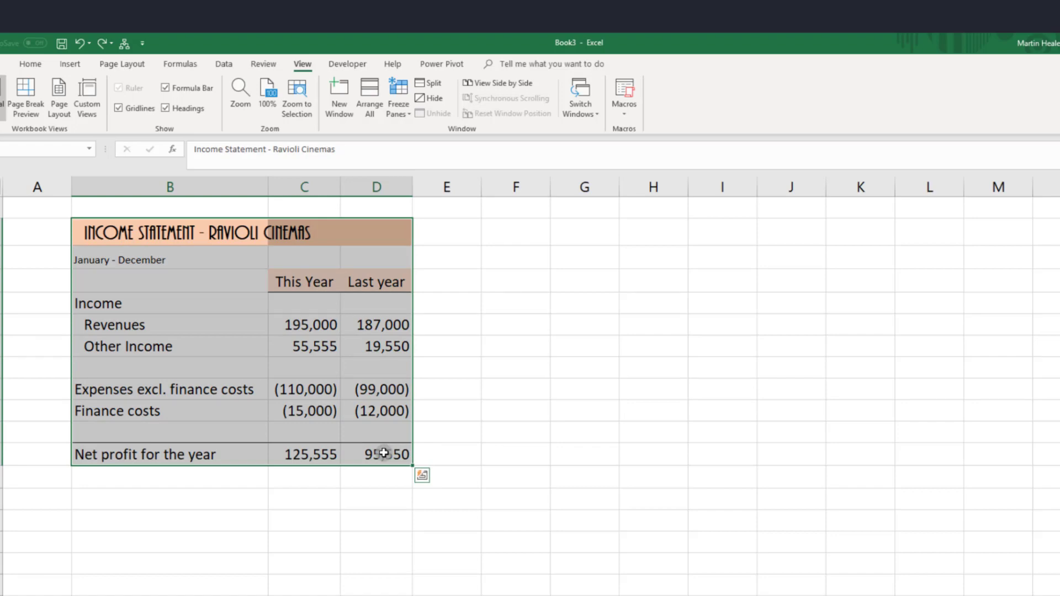
key(ctrl+c)
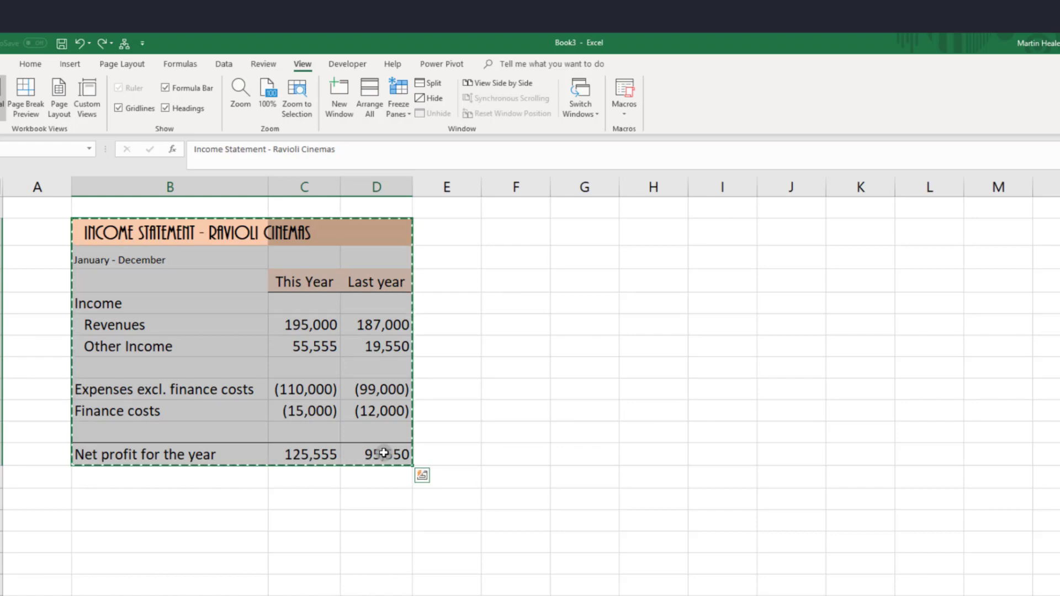
click(514, 240)
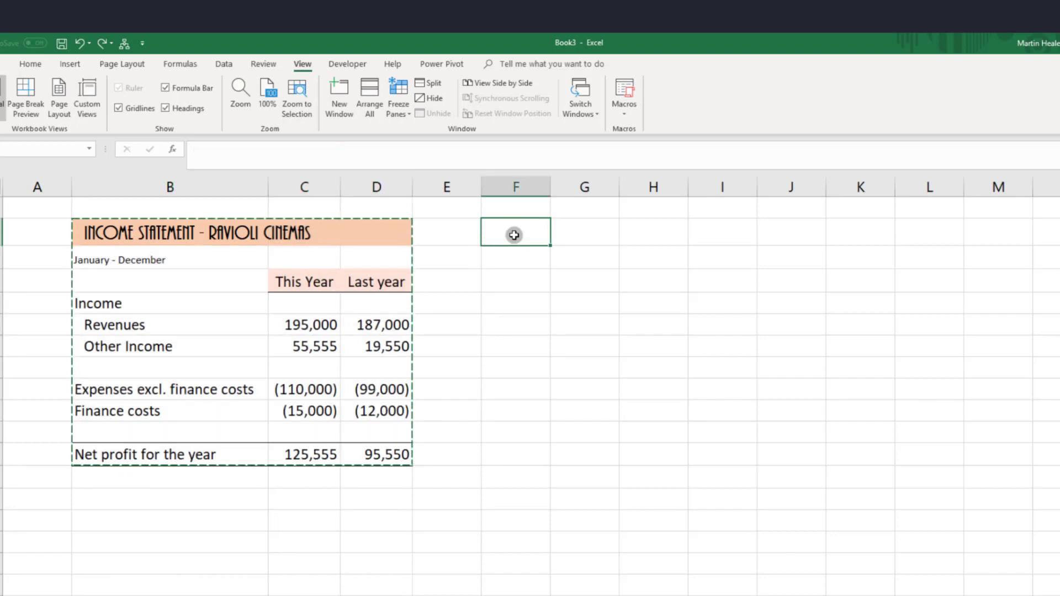
right_click(514, 235)
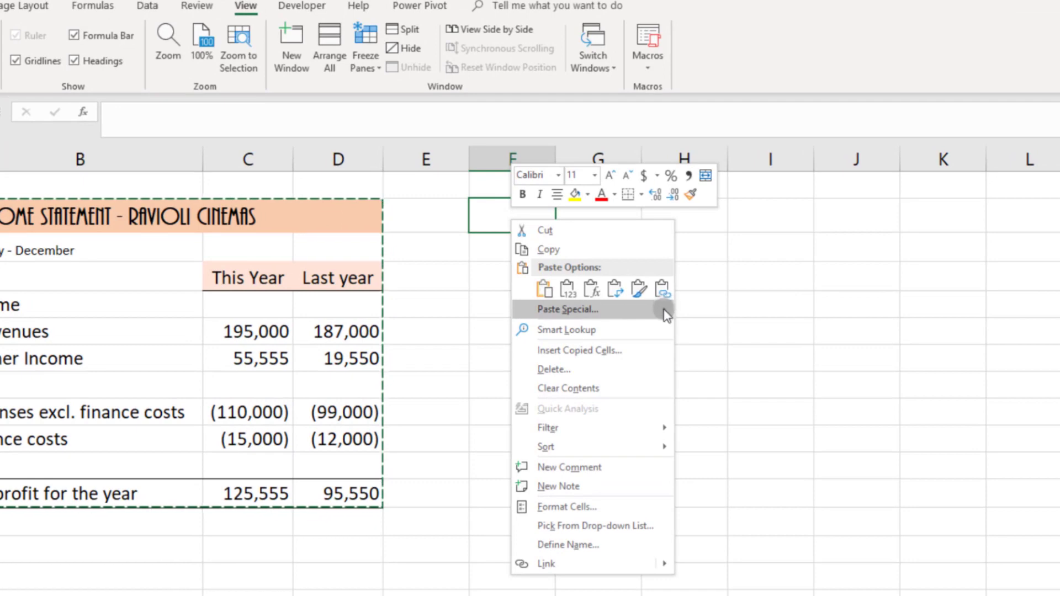
mouse_move(667, 314)
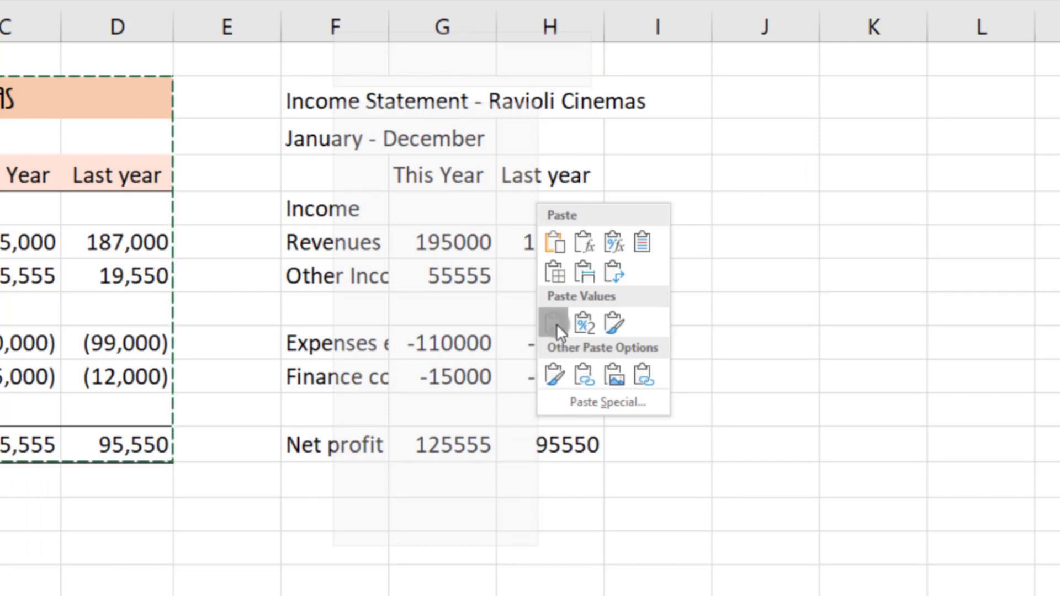
click(555, 323)
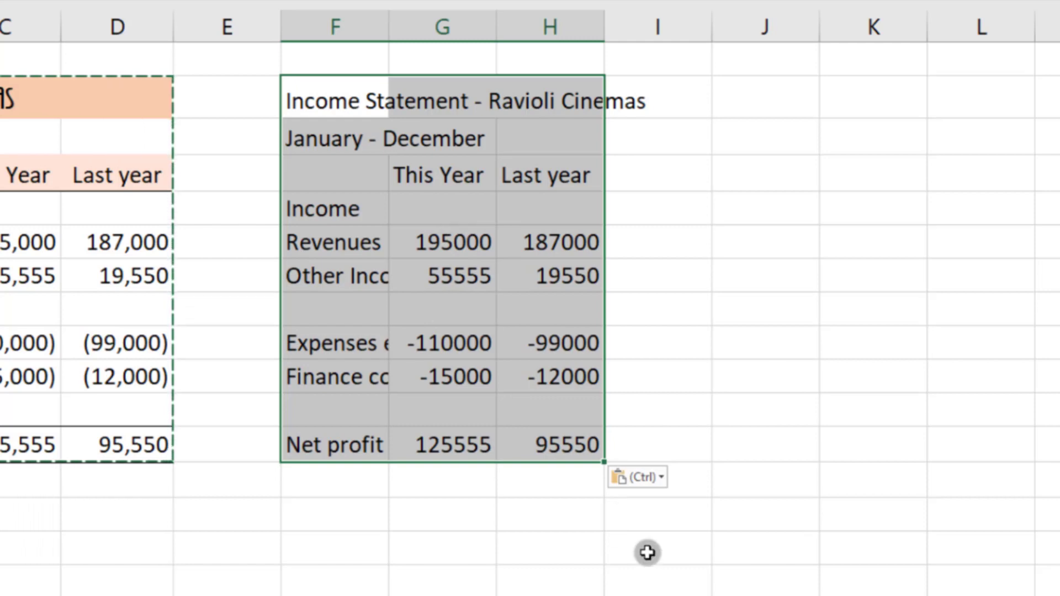
click(659, 478)
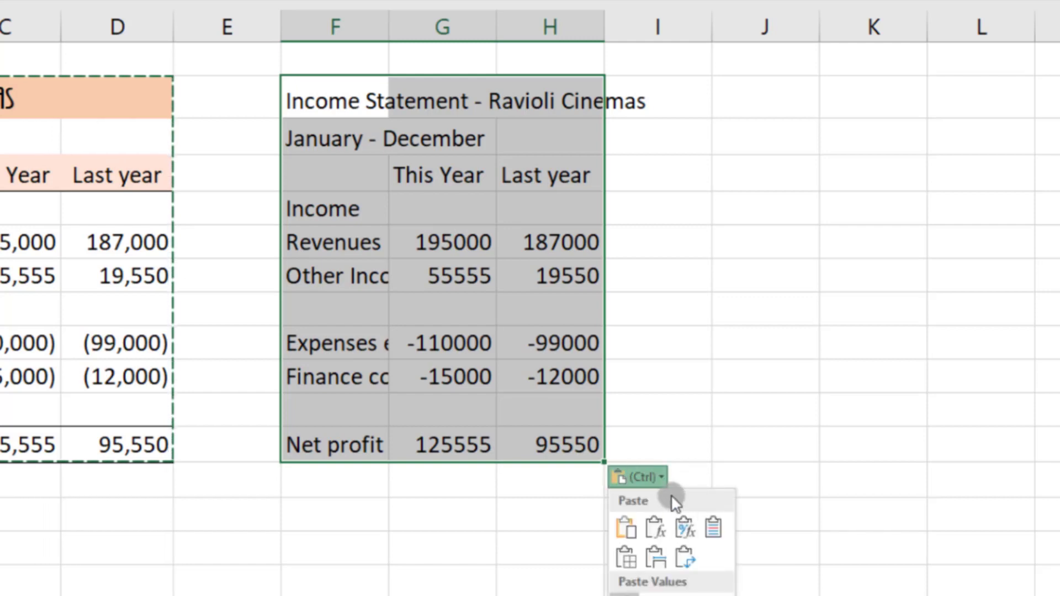
click(612, 506)
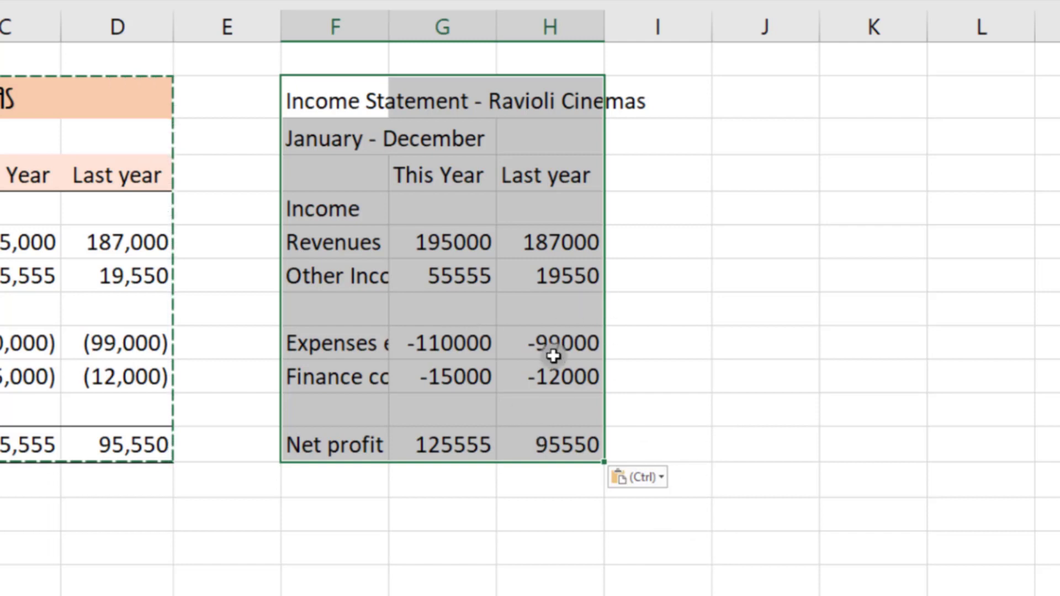
- Widen columns F to H equally to fit the labels of the values-only income statement, and clear the copy marquee
click(522, 319)
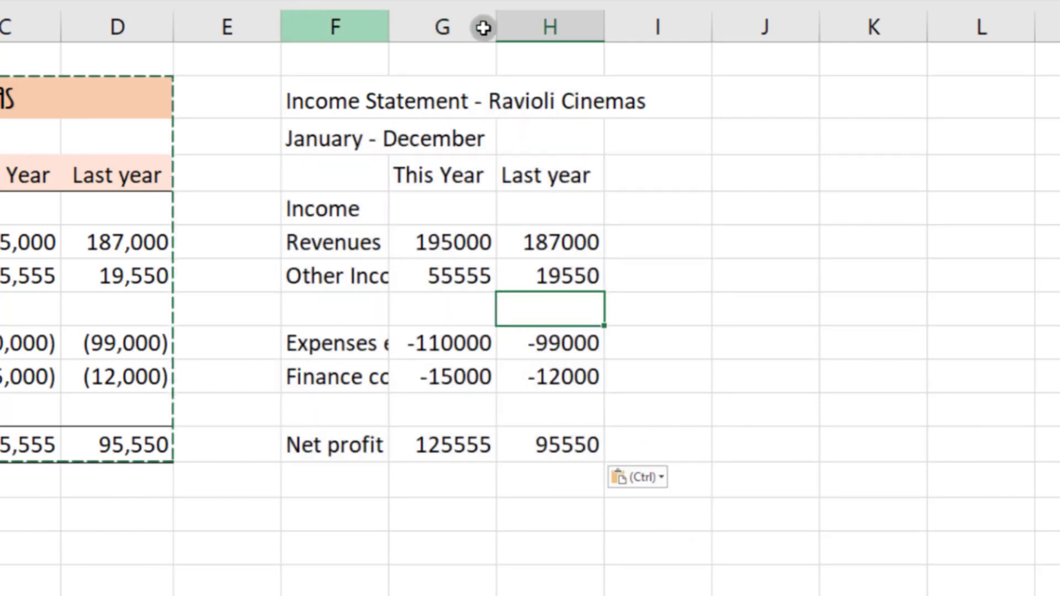
drag(483, 28, 611, 29)
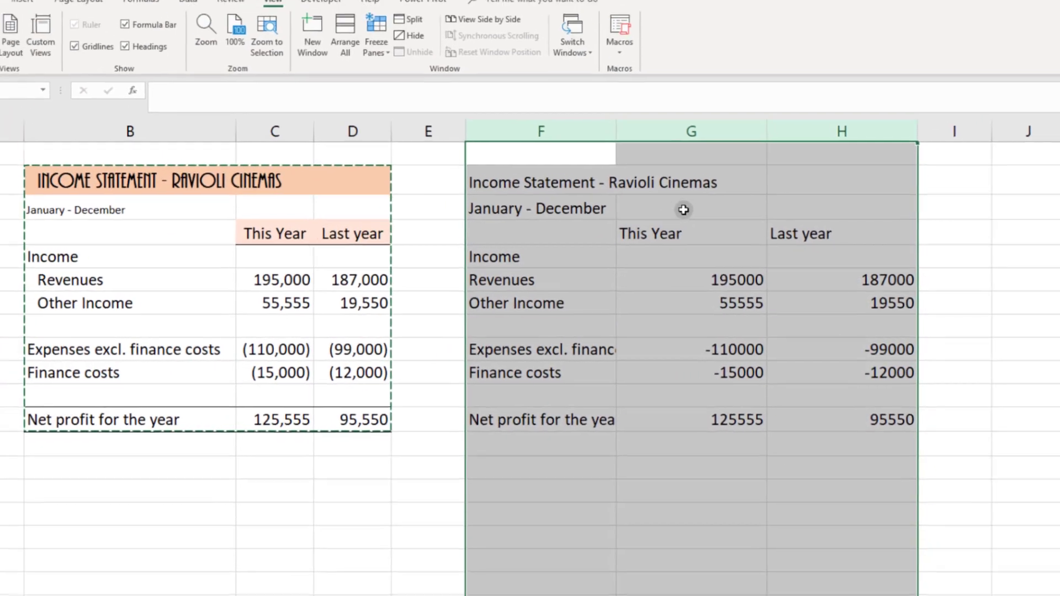
drag(617, 129, 683, 146)
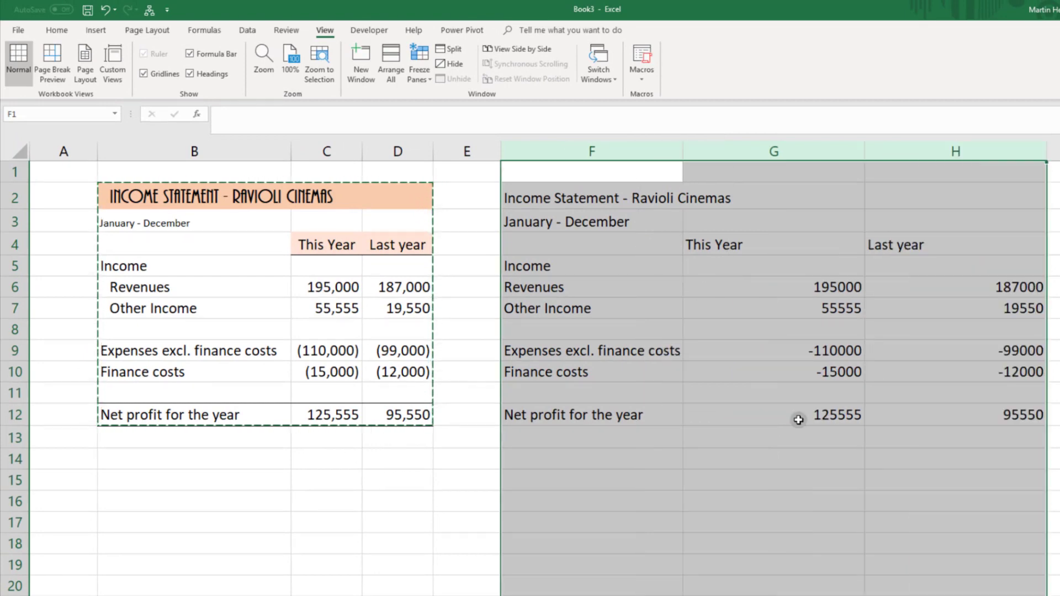
click(616, 396)
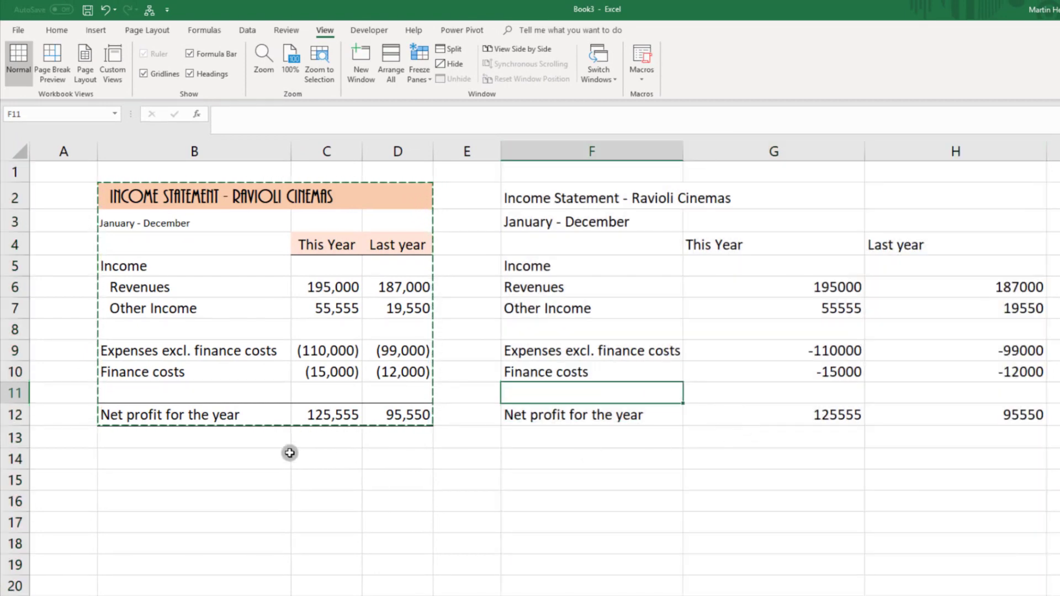
key(Escape)
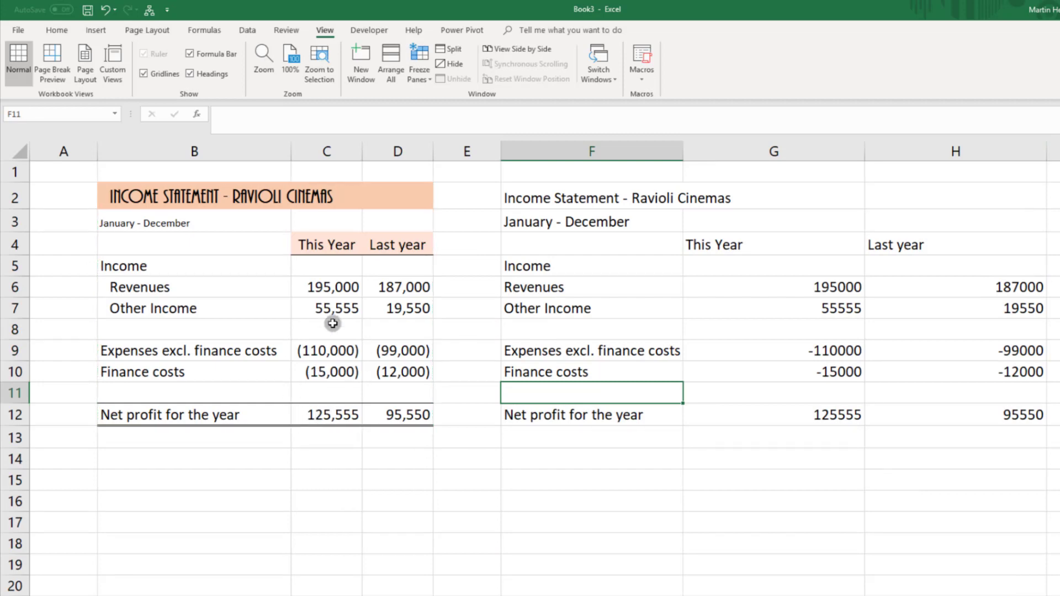
- Inspect the net profit formula in C12 and compare it with the contents of the pasted This Year cells in column G
double_click(335, 416)
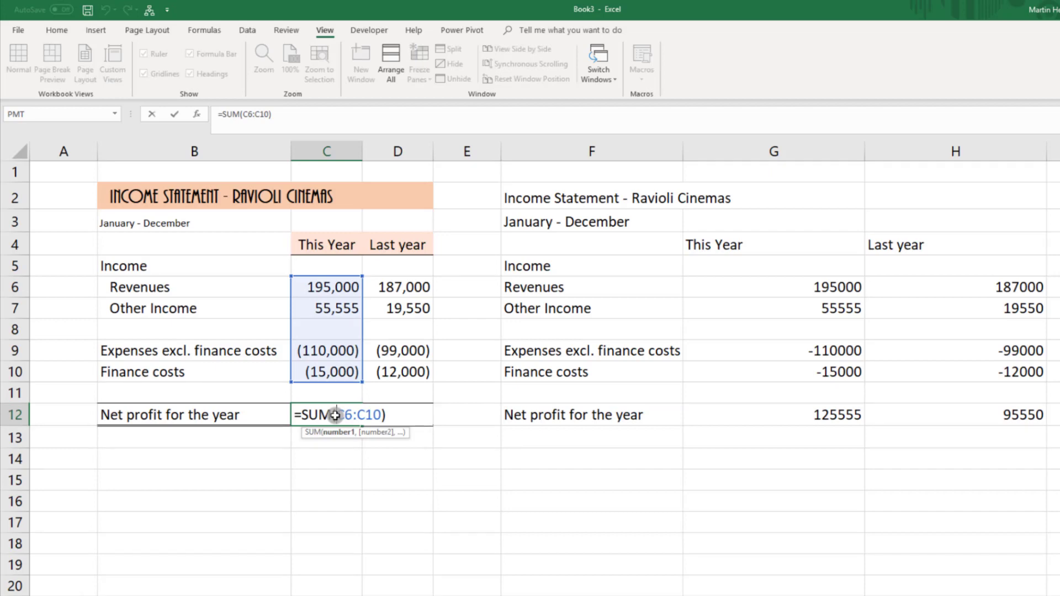
key(Escape)
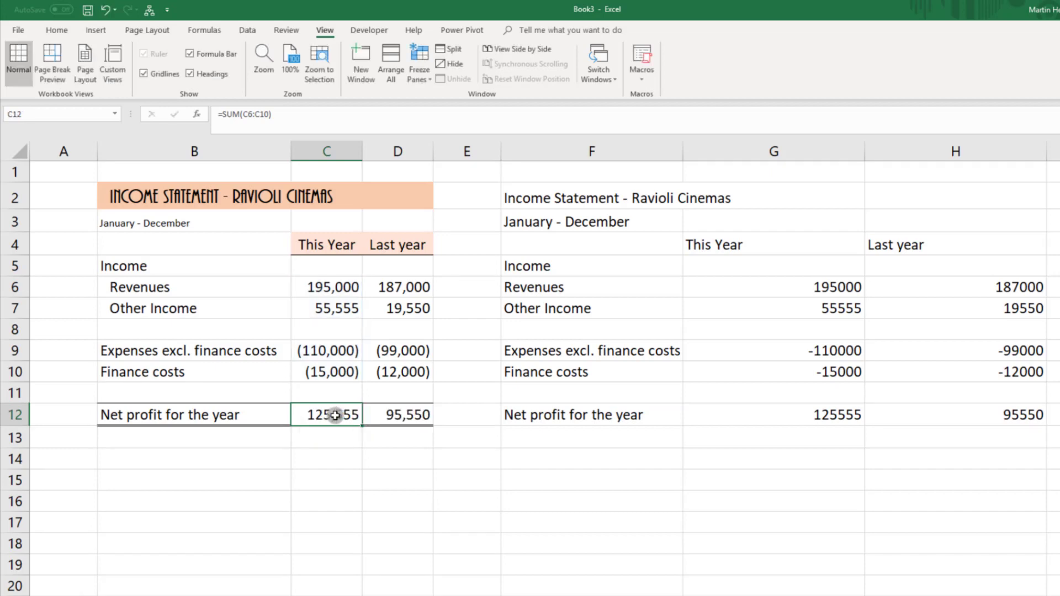
click(760, 413)
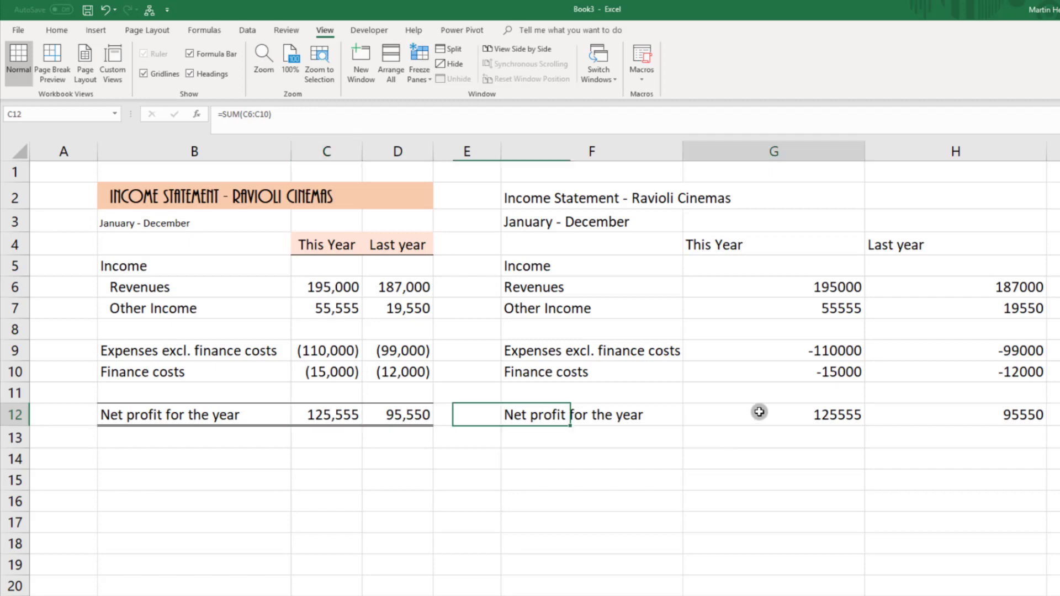
double_click(760, 414)
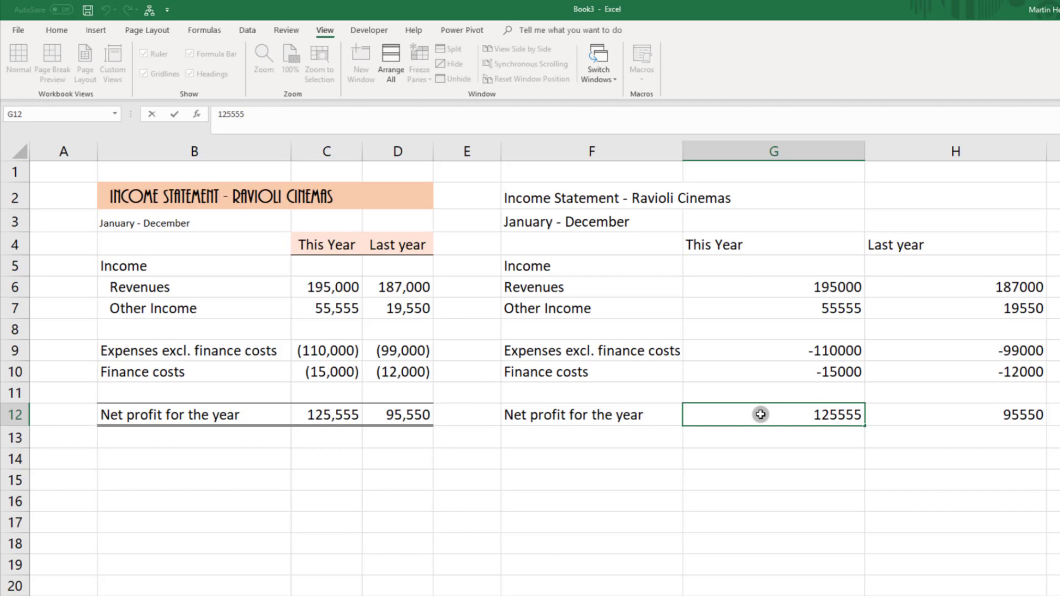
click(759, 288)
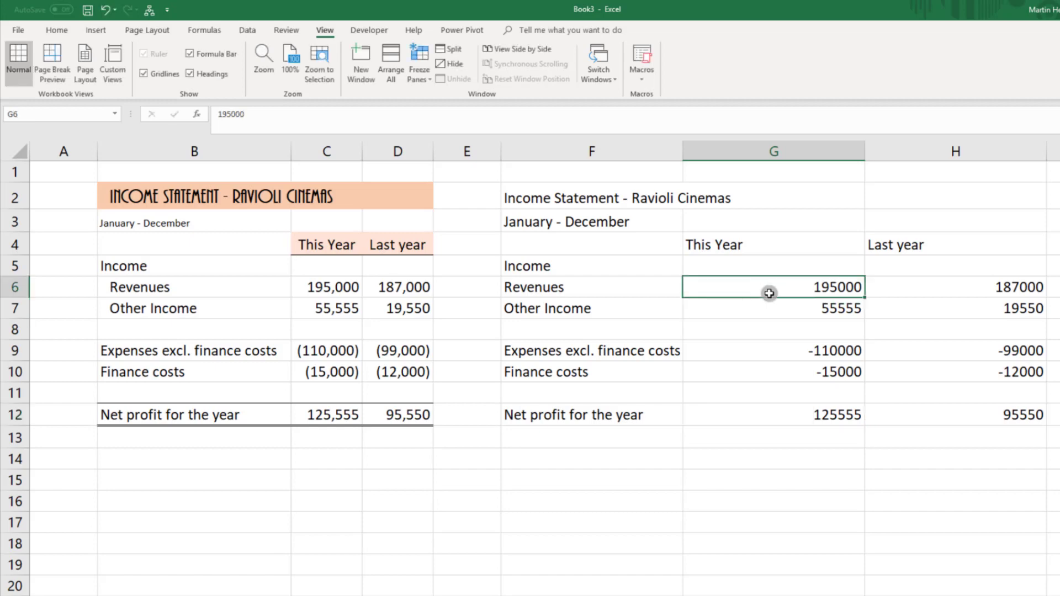
click(792, 307)
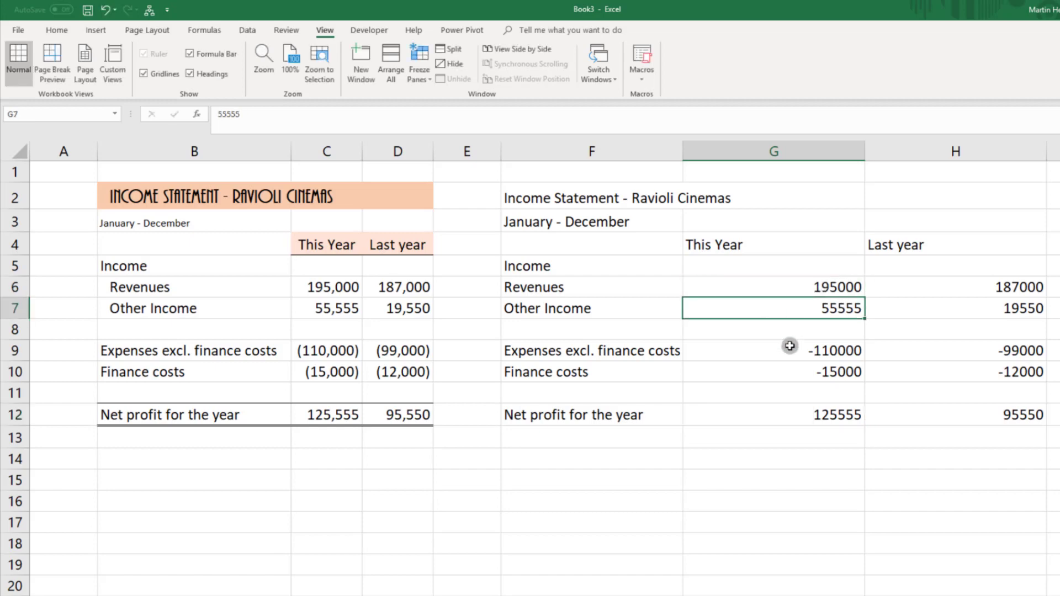
click(789, 347)
click(798, 371)
click(800, 417)
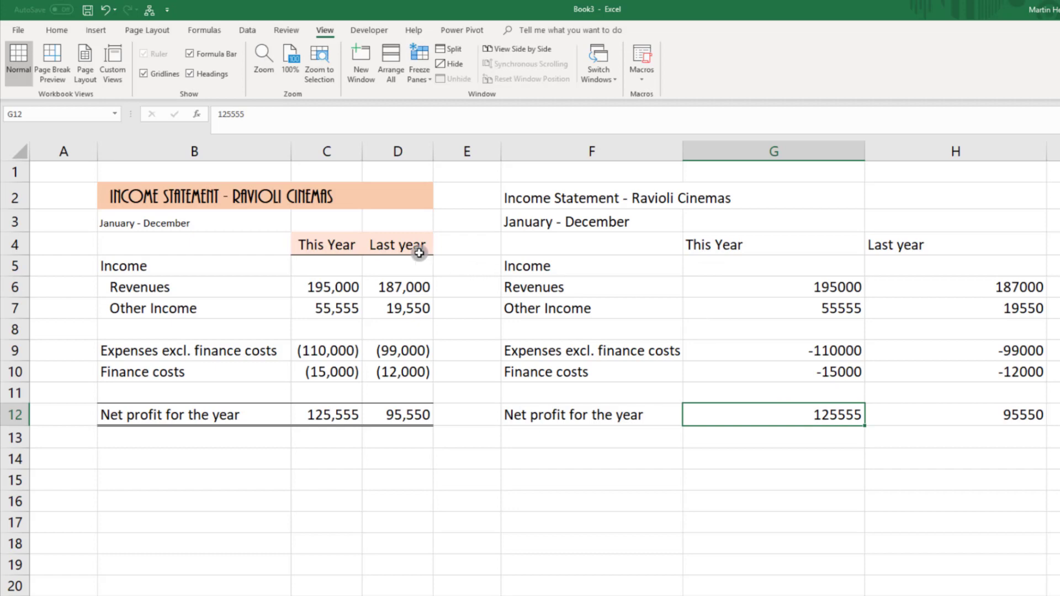
- Apply the formatting of the income statement B2:D12 to the values-only copy in F2:H12 with Format Painter
drag(191, 197, 411, 411)
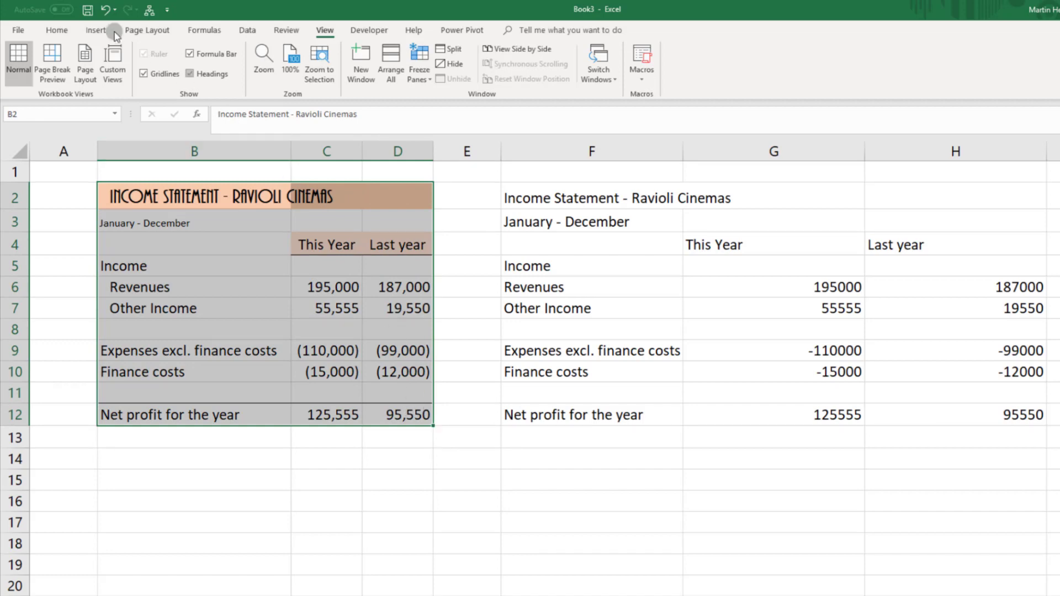
click(57, 30)
click(68, 79)
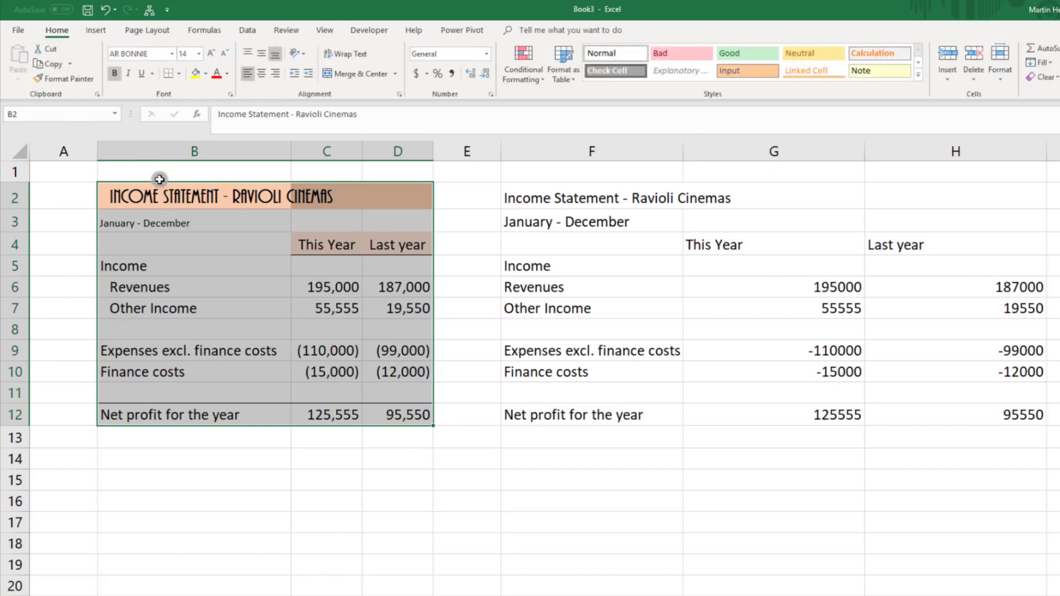
click(160, 202)
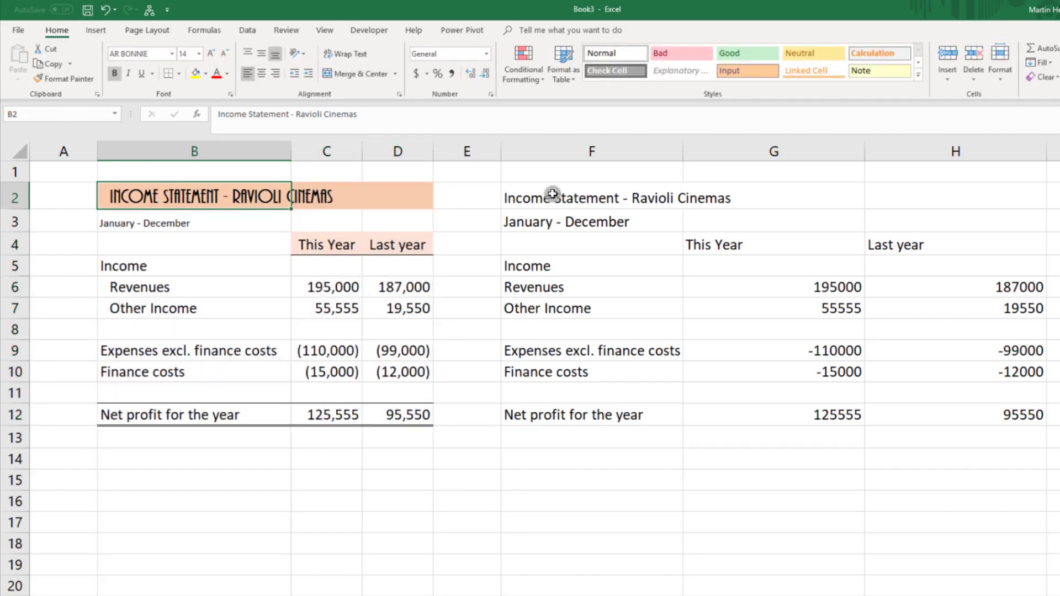
drag(551, 196, 996, 414)
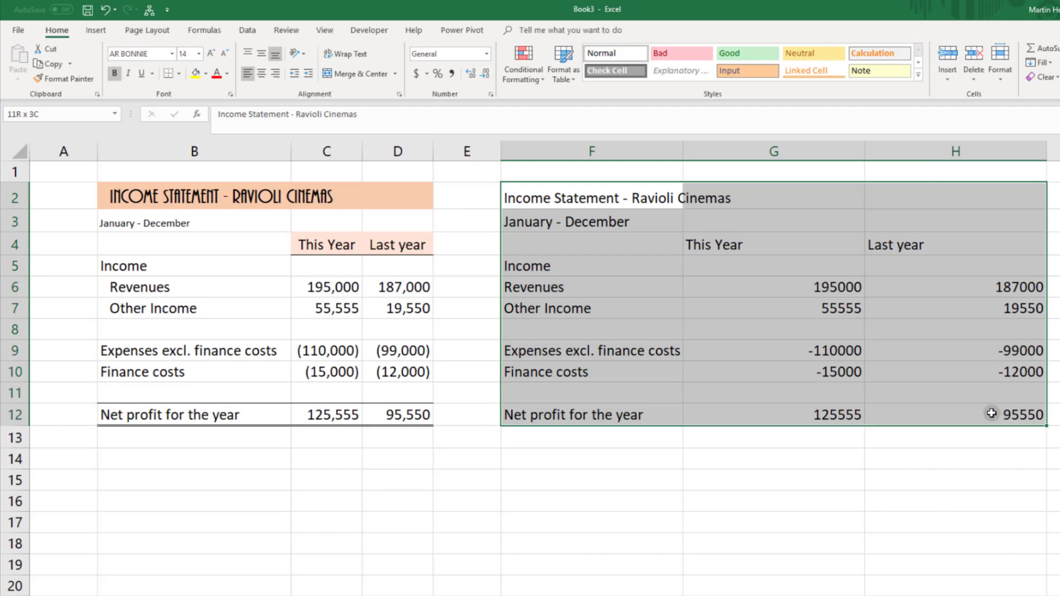
drag(142, 194, 394, 422)
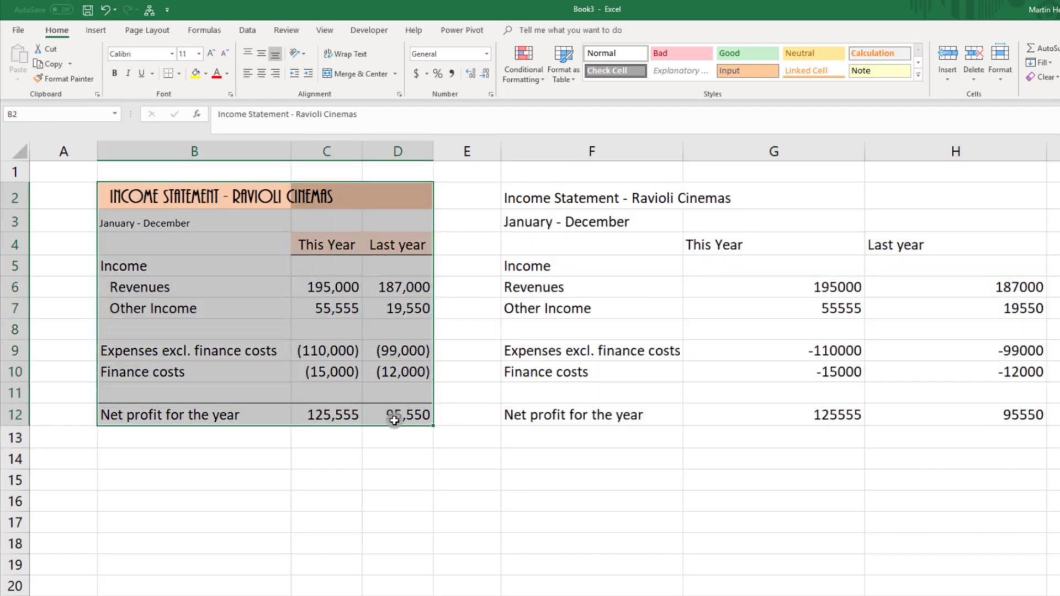
click(207, 243)
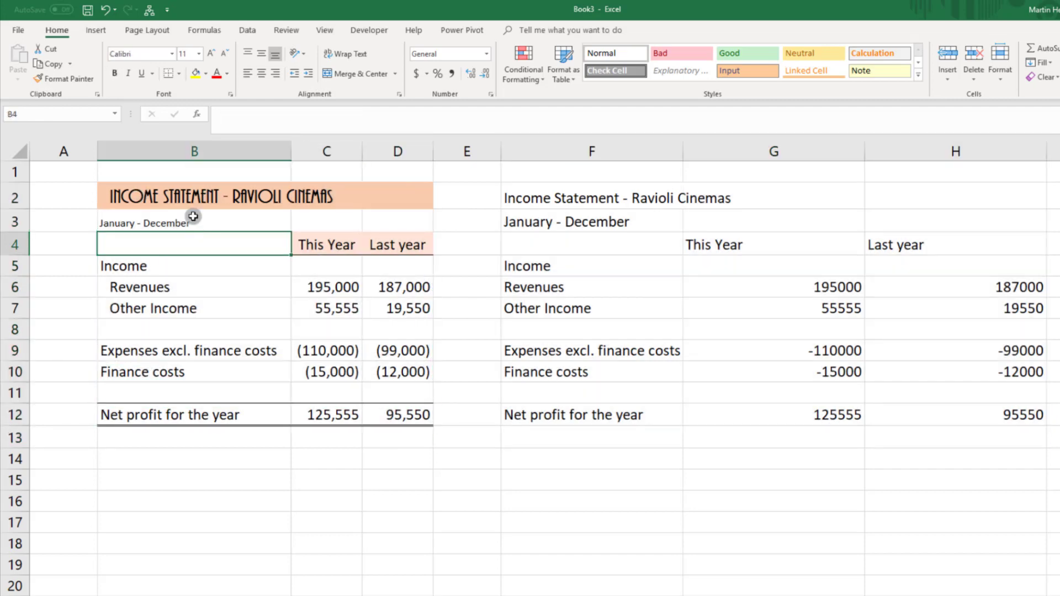
click(159, 190)
drag(338, 331, 393, 414)
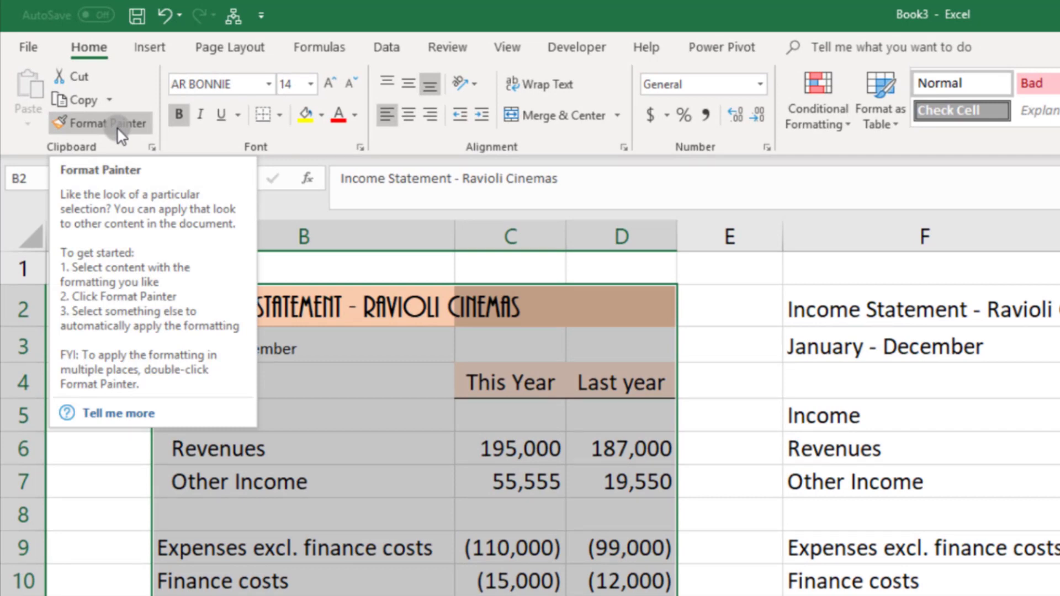
click(115, 128)
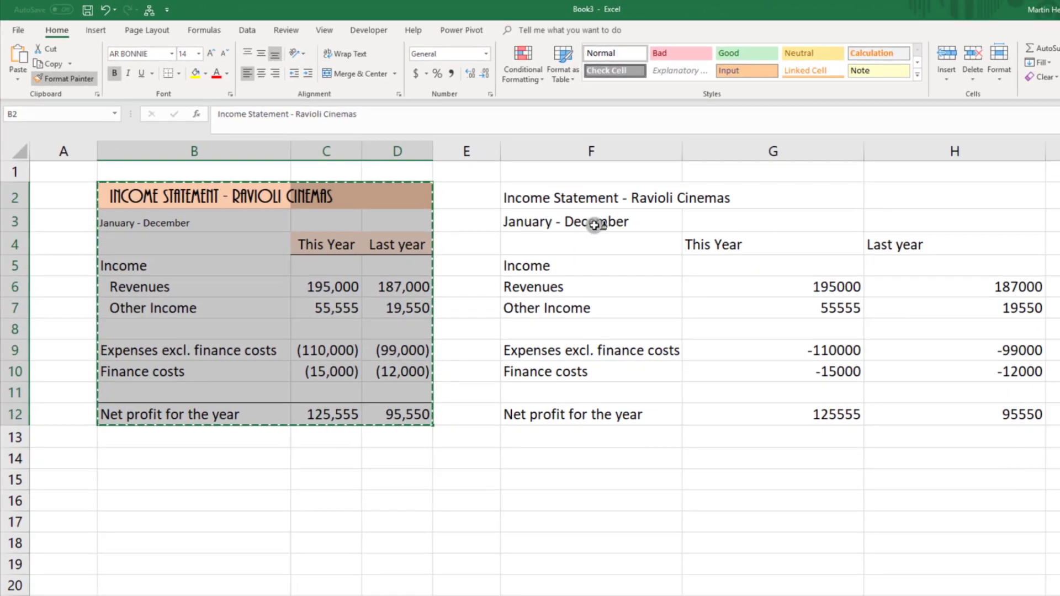
click(642, 216)
mouse_move(622, 225)
mouse_down()
mouse_move(935, 402)
mouse_move(974, 413)
mouse_up()
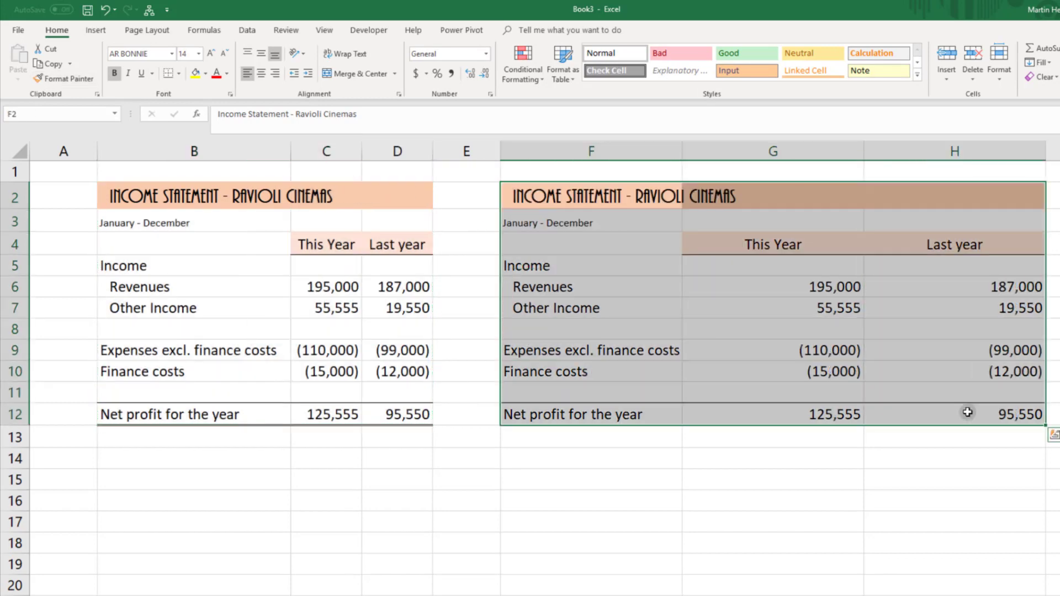
- Narrow columns G and H of the formatted copy and check the net profit cells G12 and H12
click(745, 306)
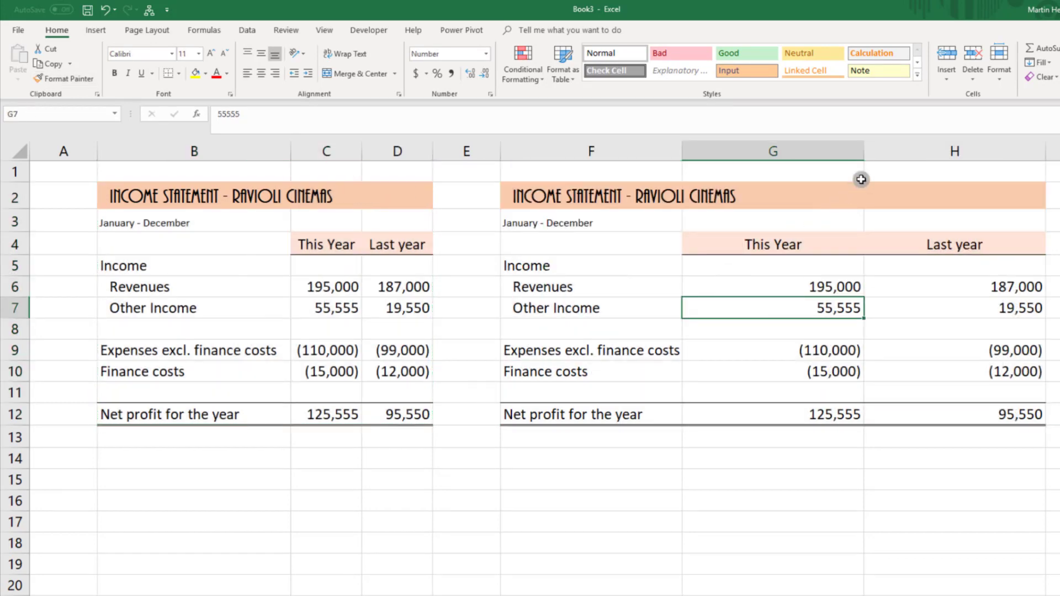
drag(864, 151, 815, 152)
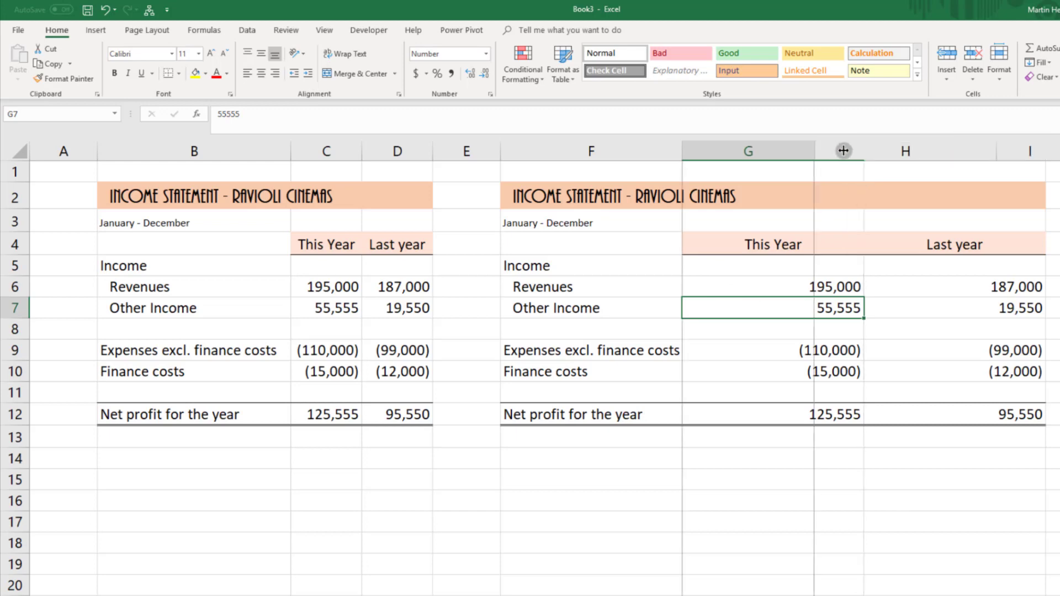
drag(977, 152, 932, 159)
click(785, 415)
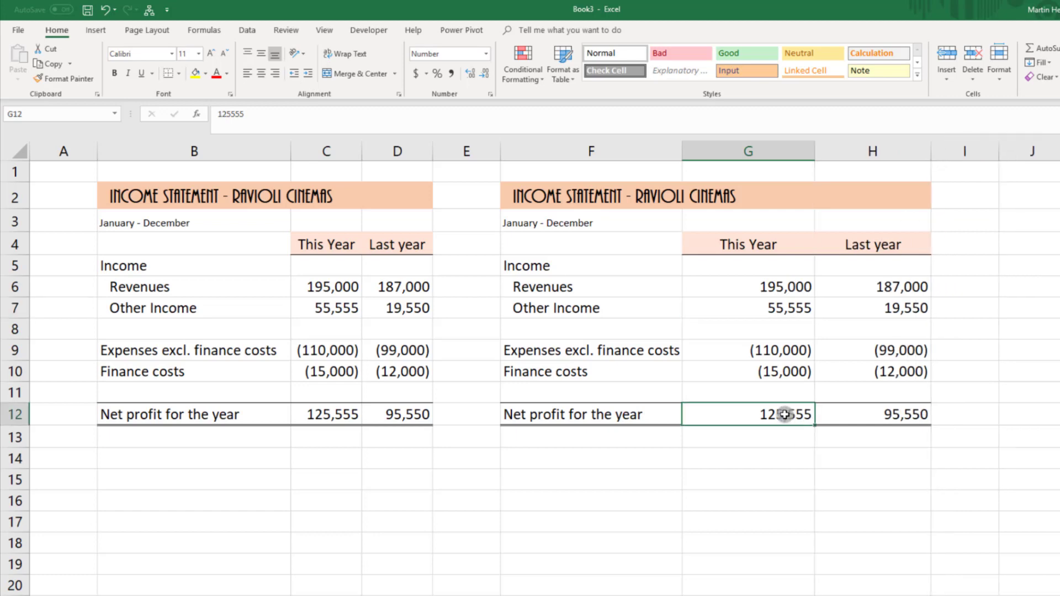
click(877, 417)
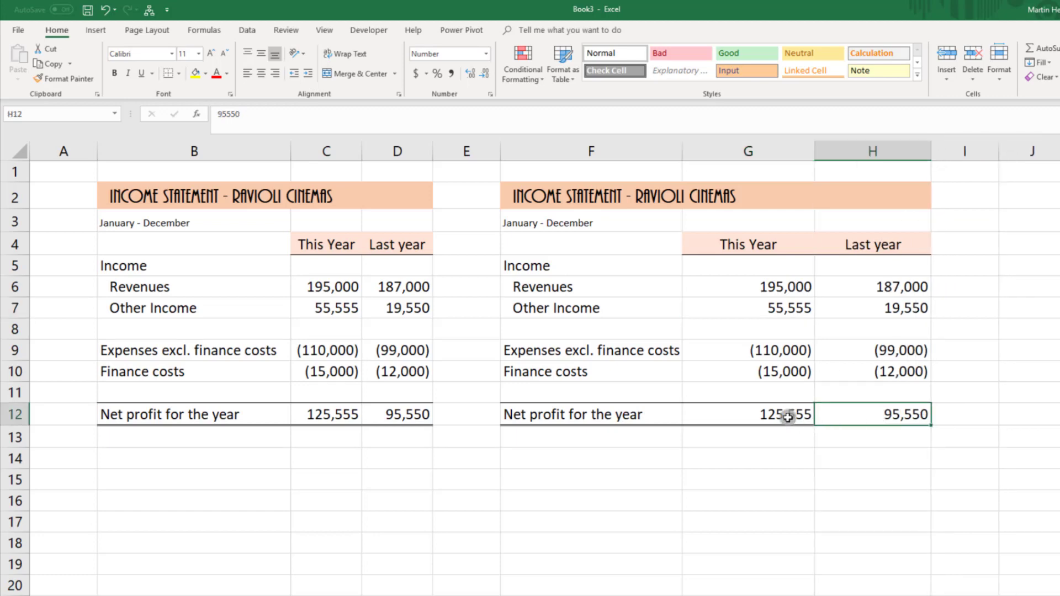
click(788, 419)
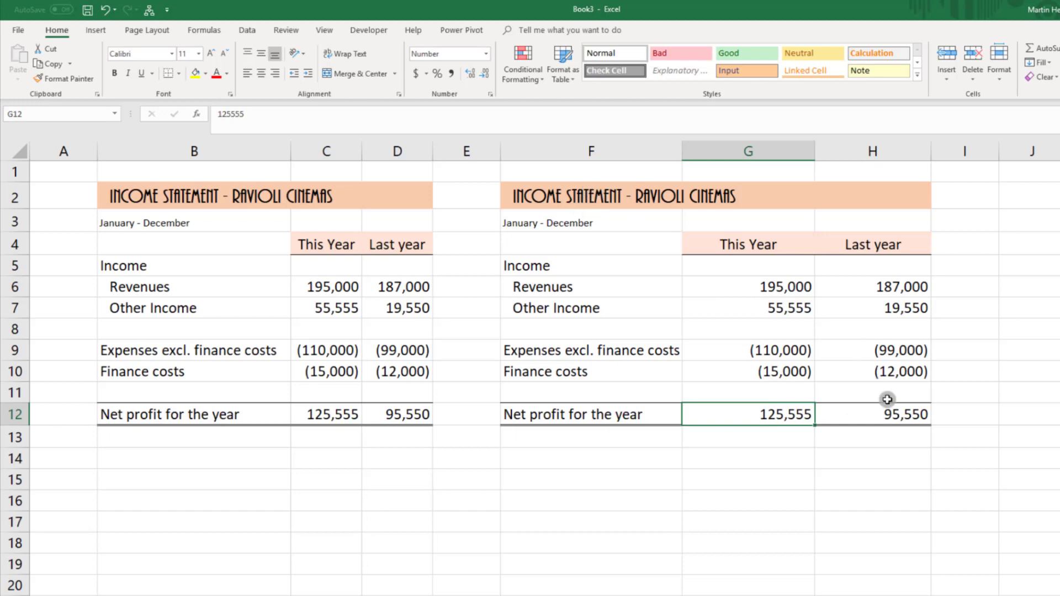
- Undo the column width changes, the copied formatting and the values-only paste so that columns F to H are empty
key(ctrl+z)
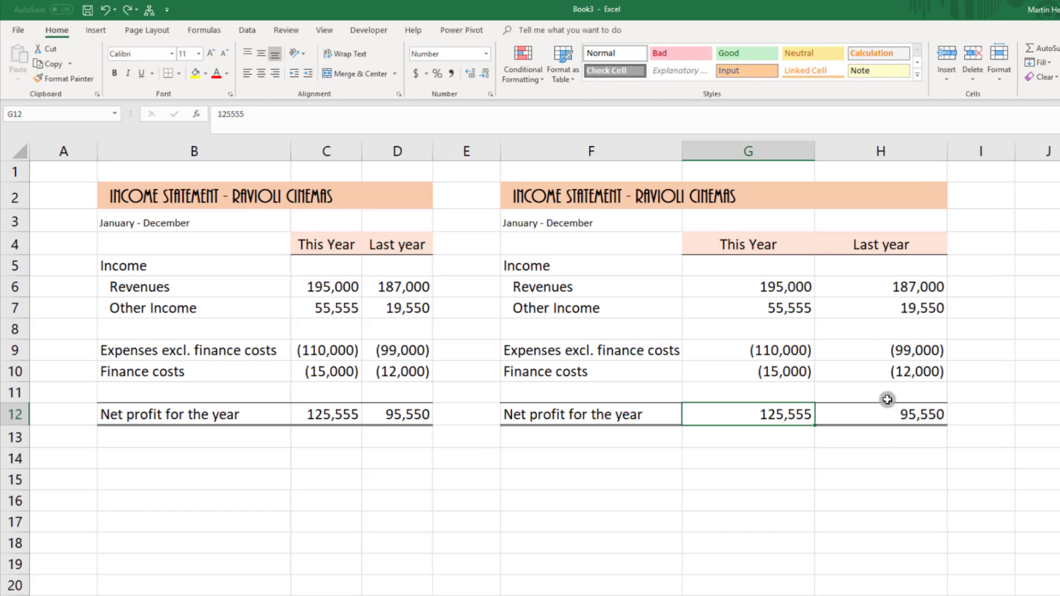
key(ctrl+z)
key(ctrl+z)
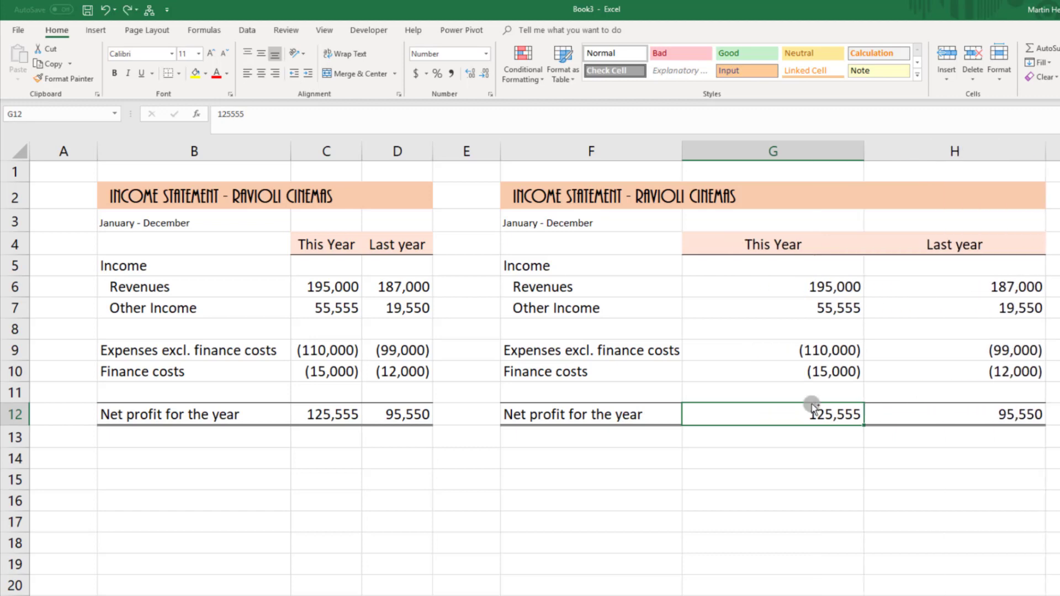
key(ctrl+z)
key(ctrl+z)
key(ctrl+z)
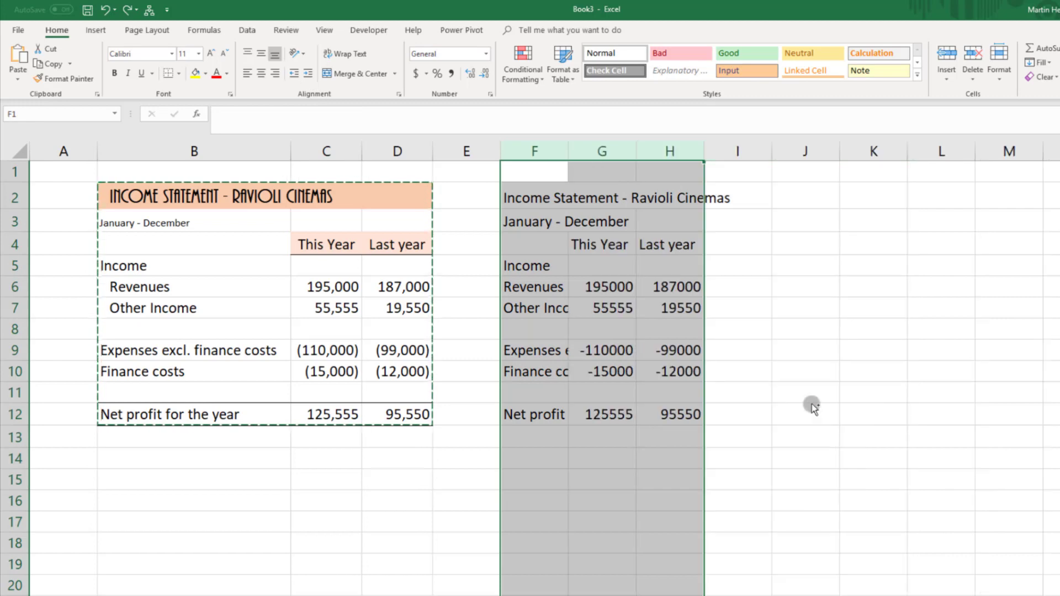
key(ctrl+z)
key(Escape)
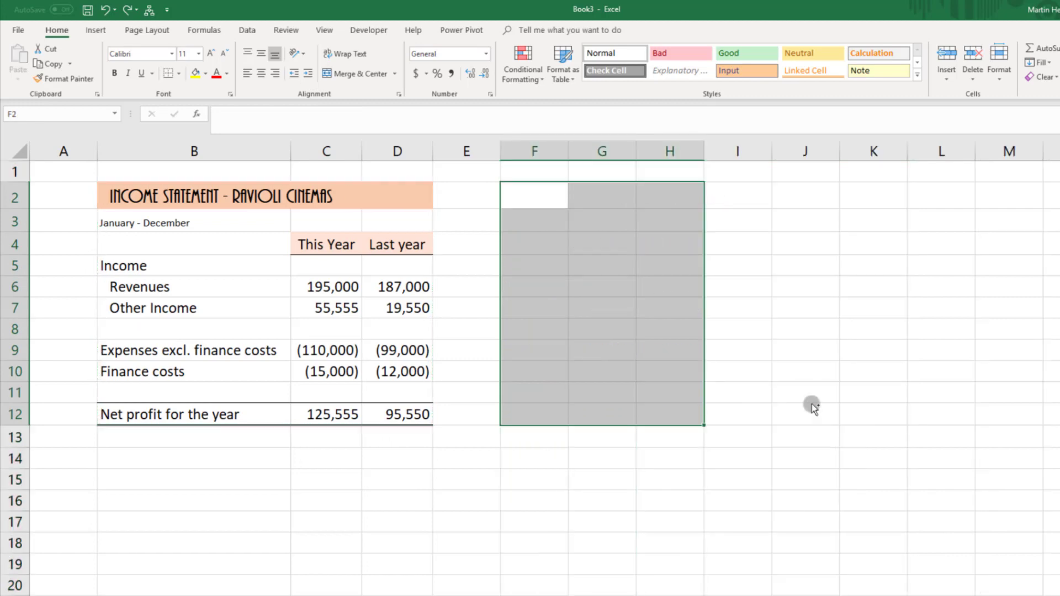
click(769, 392)
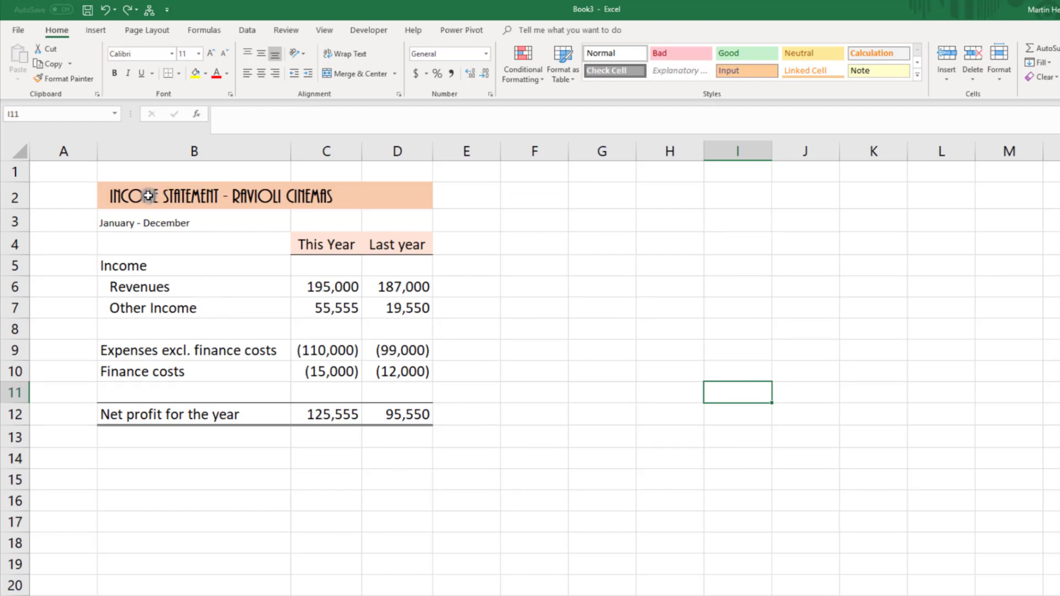
- Move the income statement B2:D12 down to start at B14, and undo the move
drag(141, 194, 393, 413)
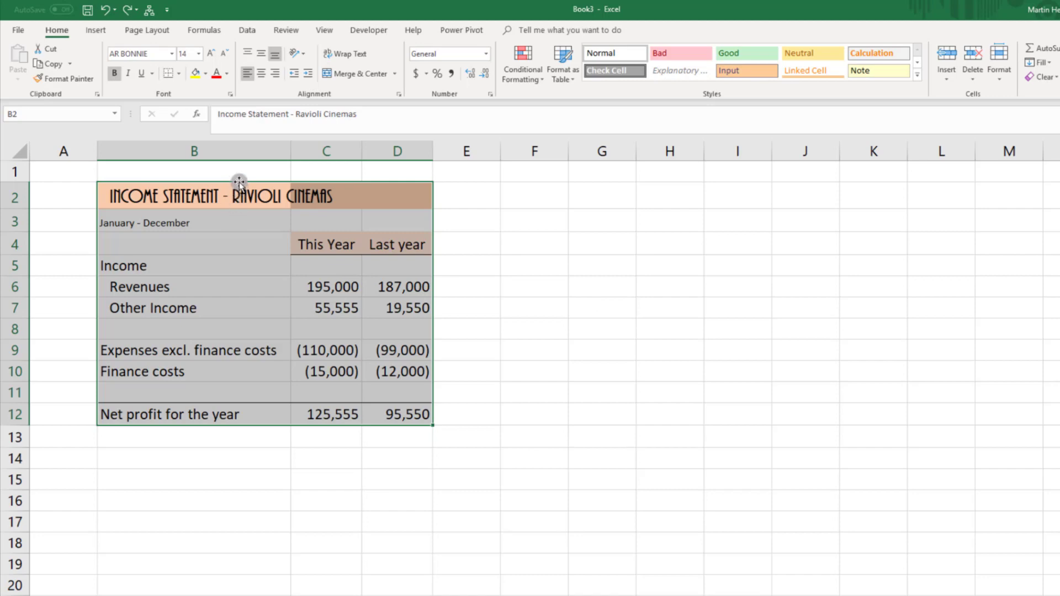
drag(238, 182, 210, 459)
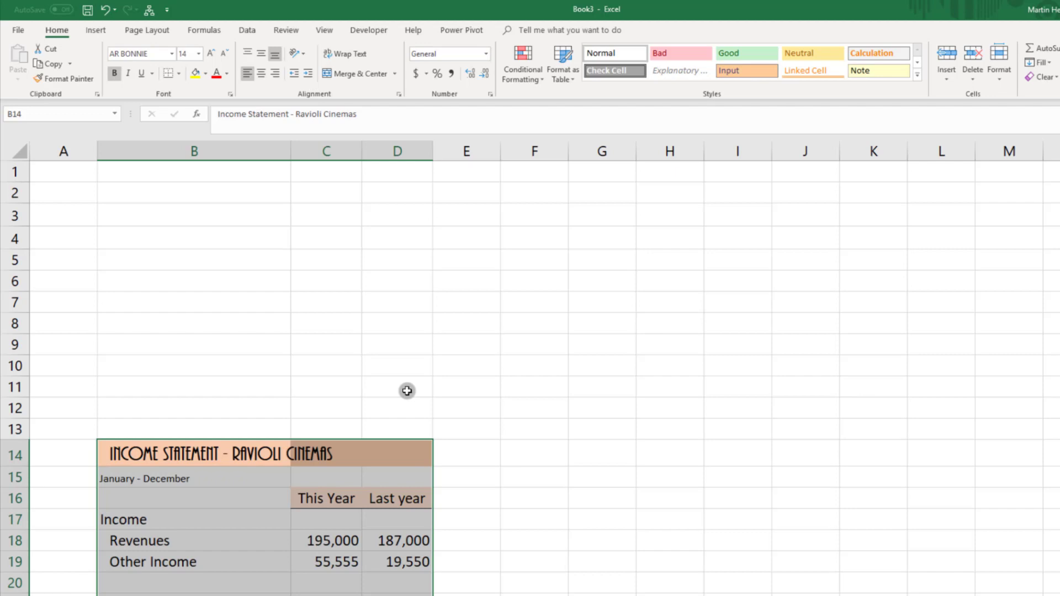
key(ctrl+z)
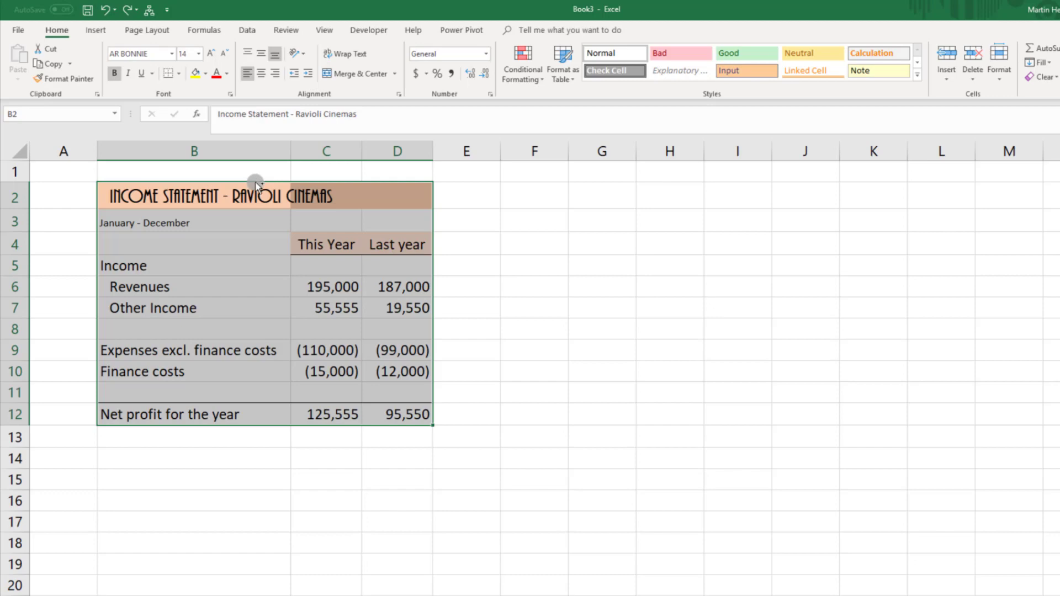
- Place a duplicate of the income statement B2:D12 at B15, and undo the duplication
drag(255, 181, 254, 488)
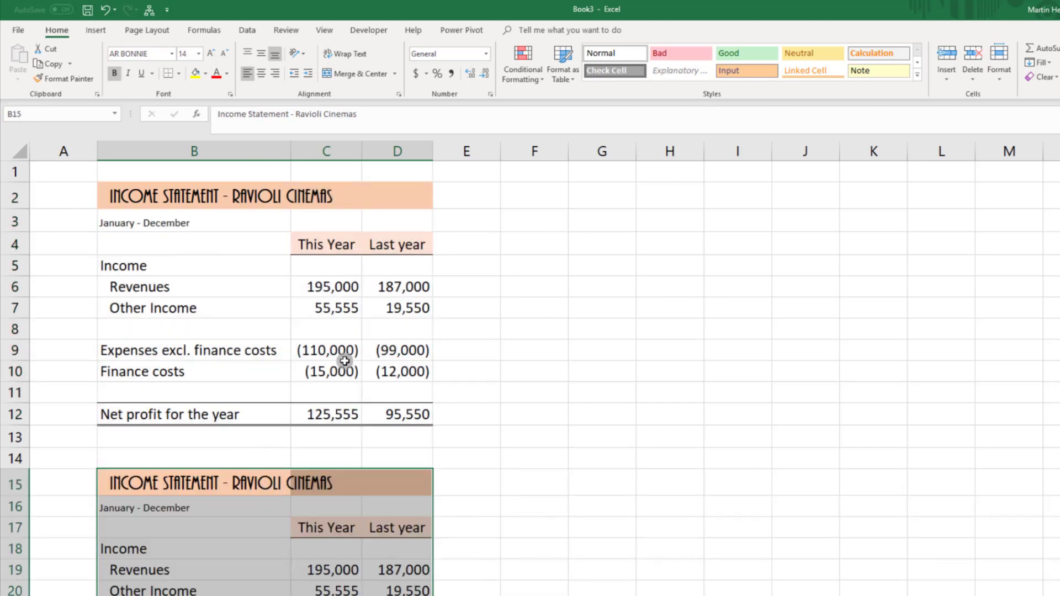
click(226, 520)
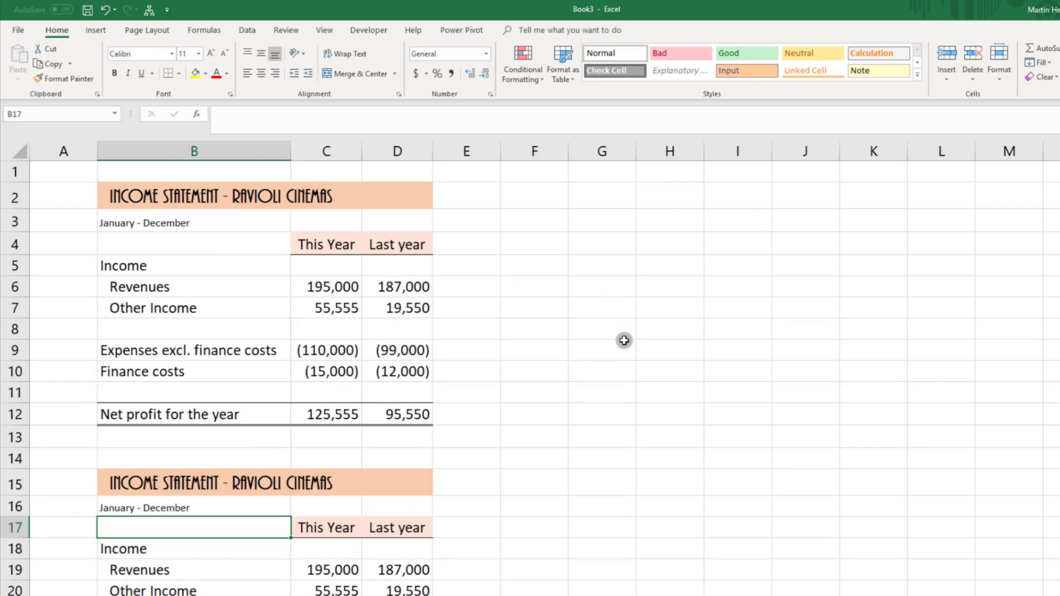
key(ctrl+z)
click(535, 331)
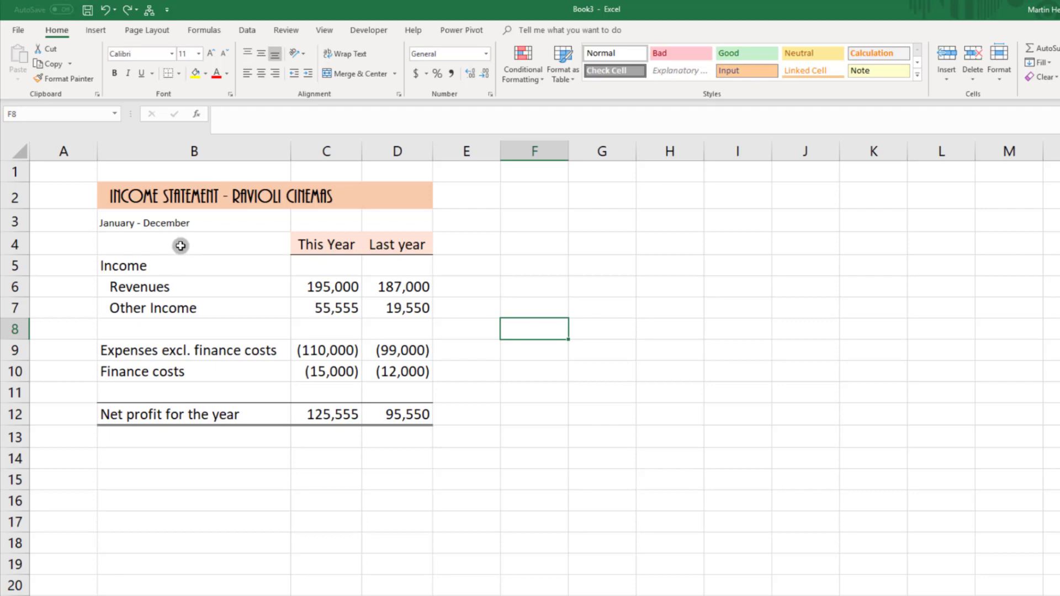
- Copy the non-adjacent ranges B3:B12 and D3:D12 together, paste them at F3, and widen column F for the row labels
drag(191, 222, 200, 413)
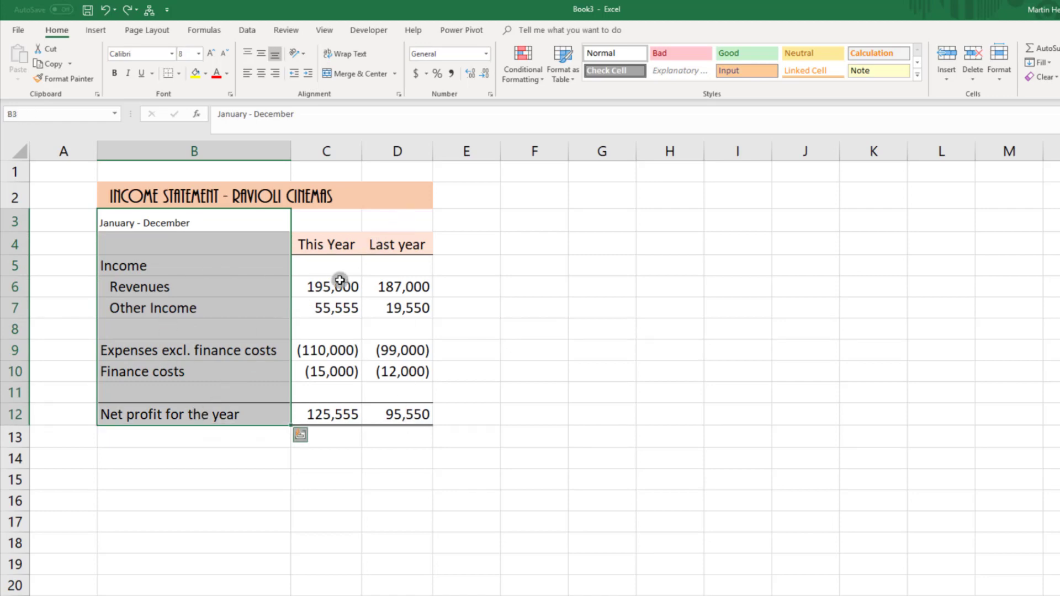
key(ctrl+q)
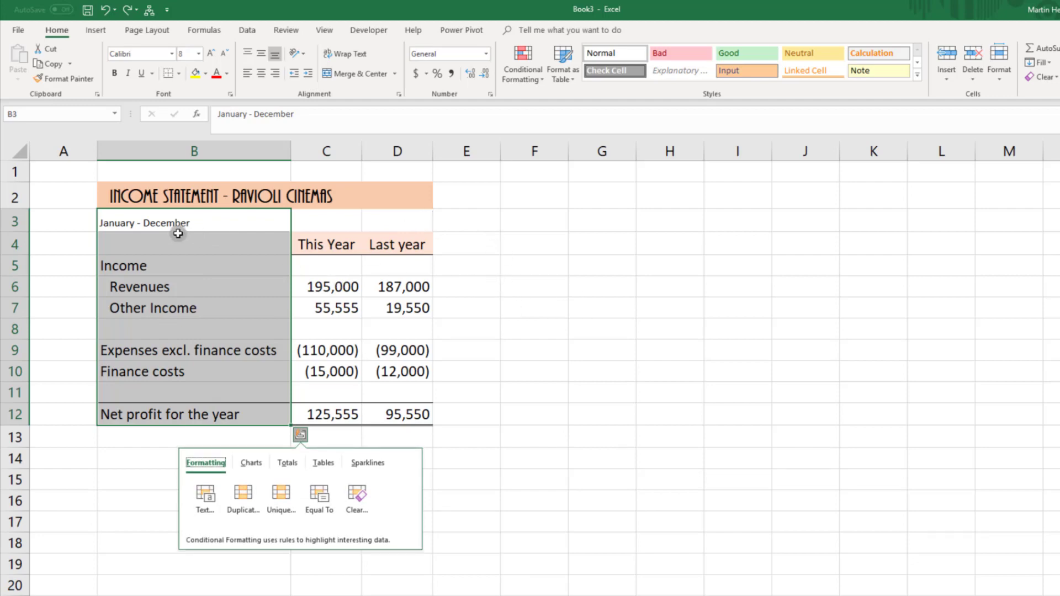
drag(184, 221, 191, 403)
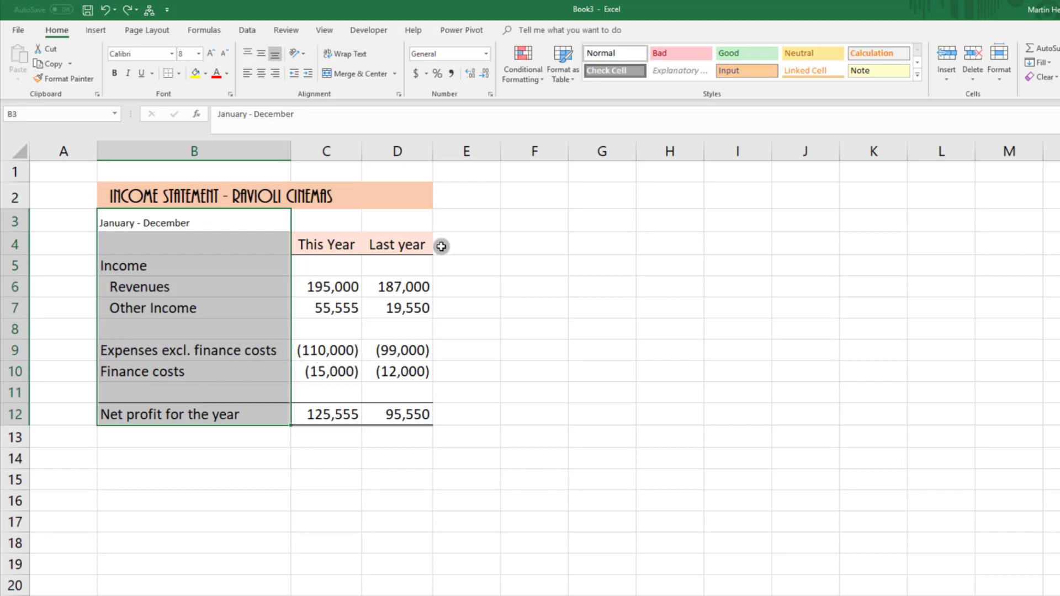
drag(416, 220, 421, 413)
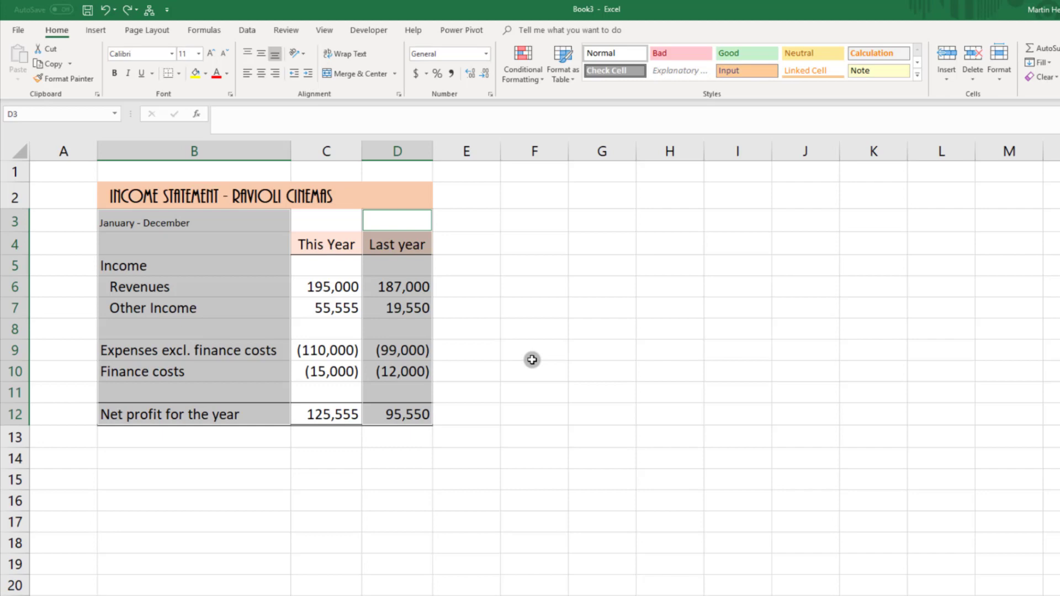
key(ctrl+c)
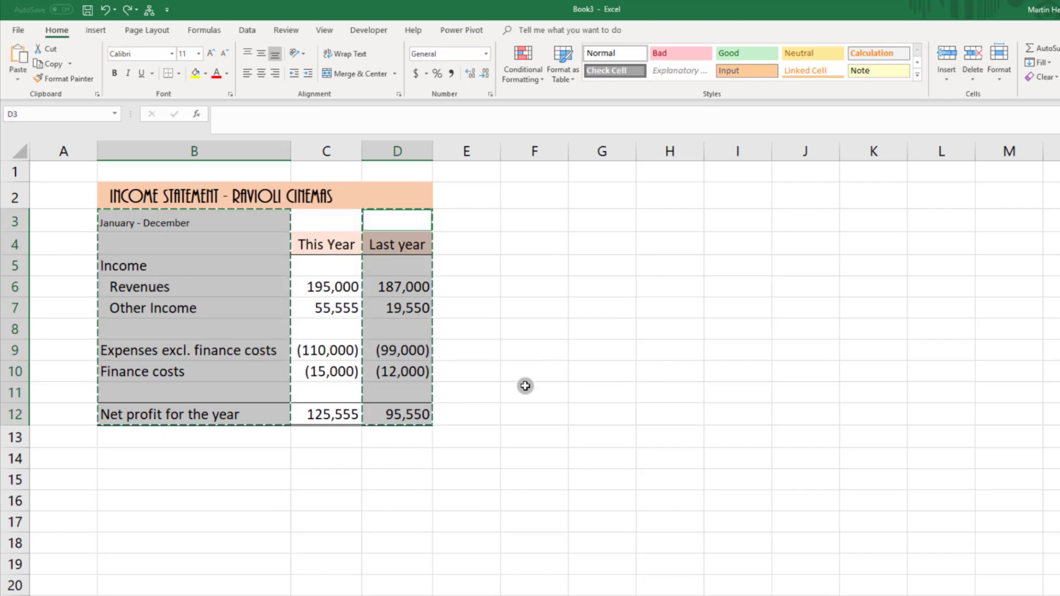
click(543, 217)
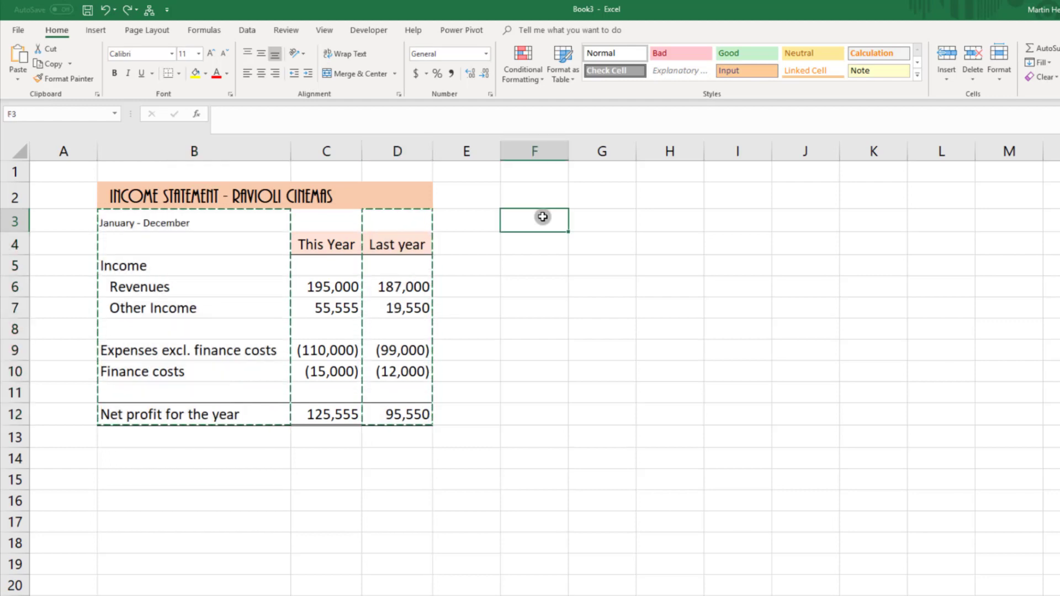
key(ctrl+v)
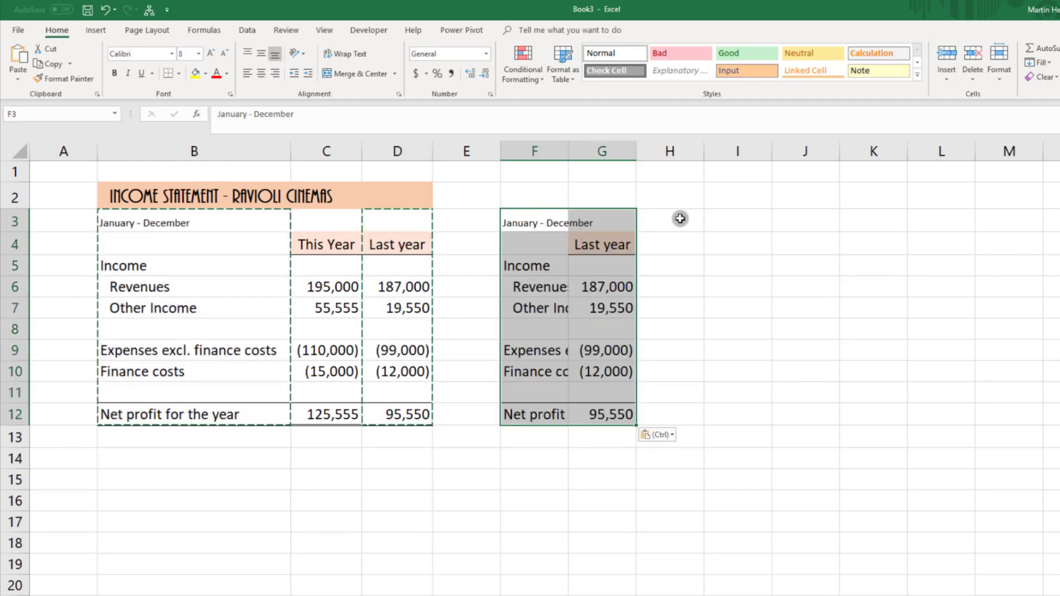
click(736, 223)
drag(566, 151, 663, 149)
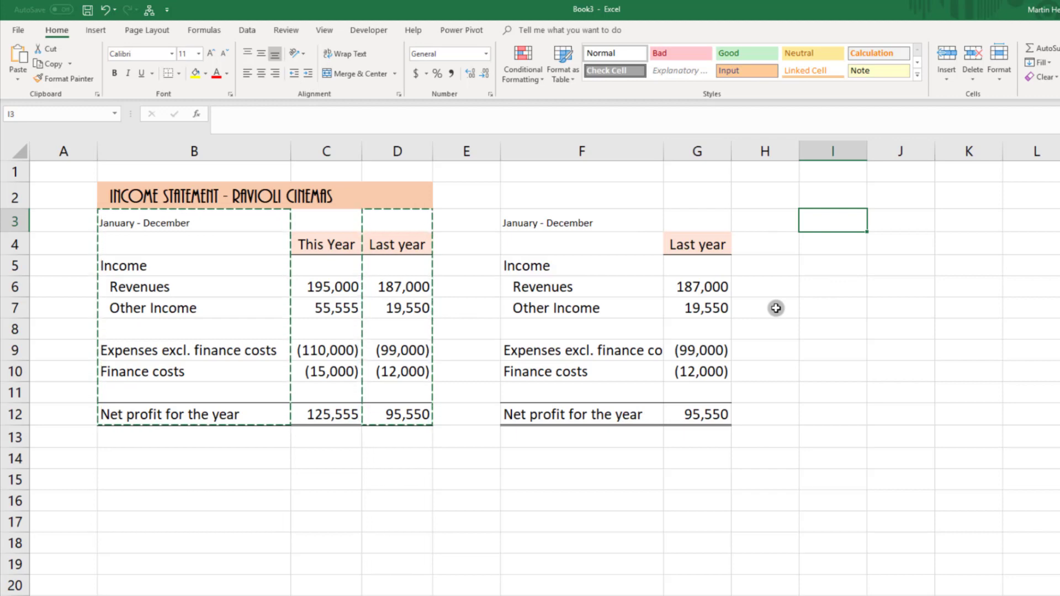
- Undo the widening of column F and the paste of the two non-adjacent ranges
key(ctrl+z)
key(ctrl+z)
key(ctrl+z)
click(597, 344)
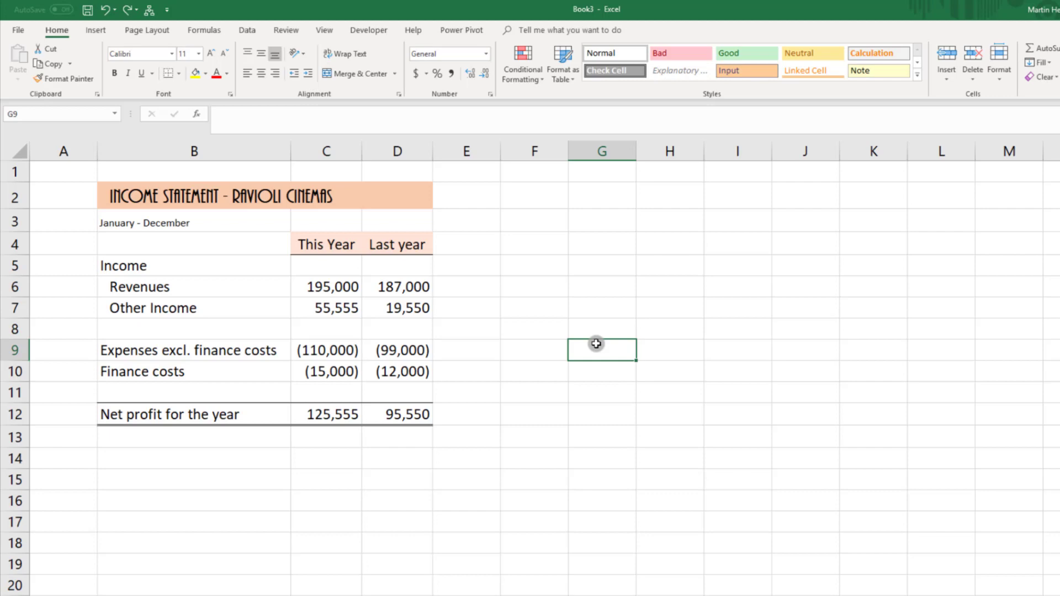
- Insert two blank columns before the This Year column of the income statement
right_click(411, 151)
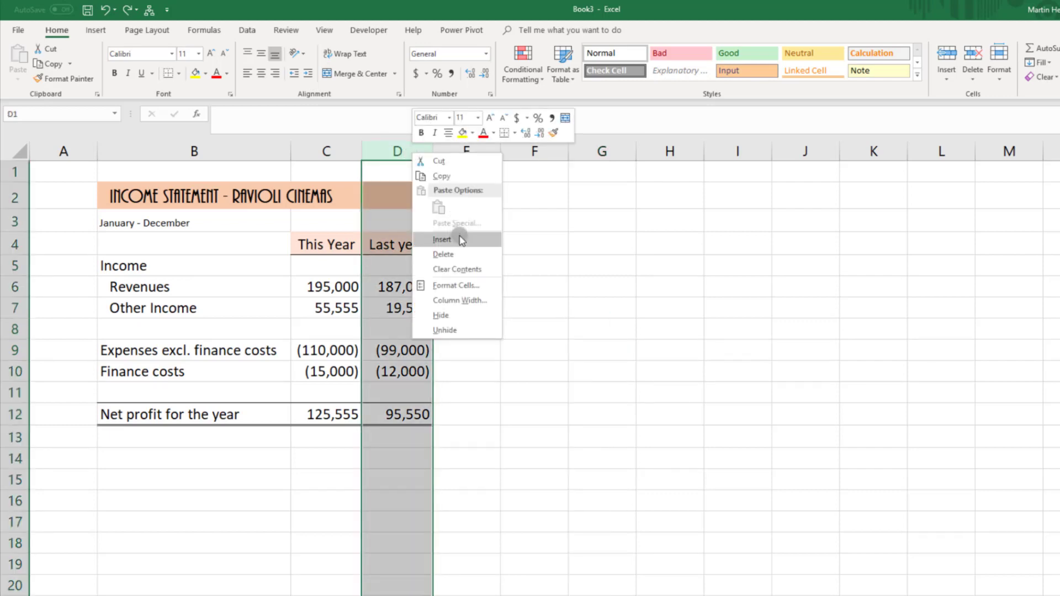
key(Escape)
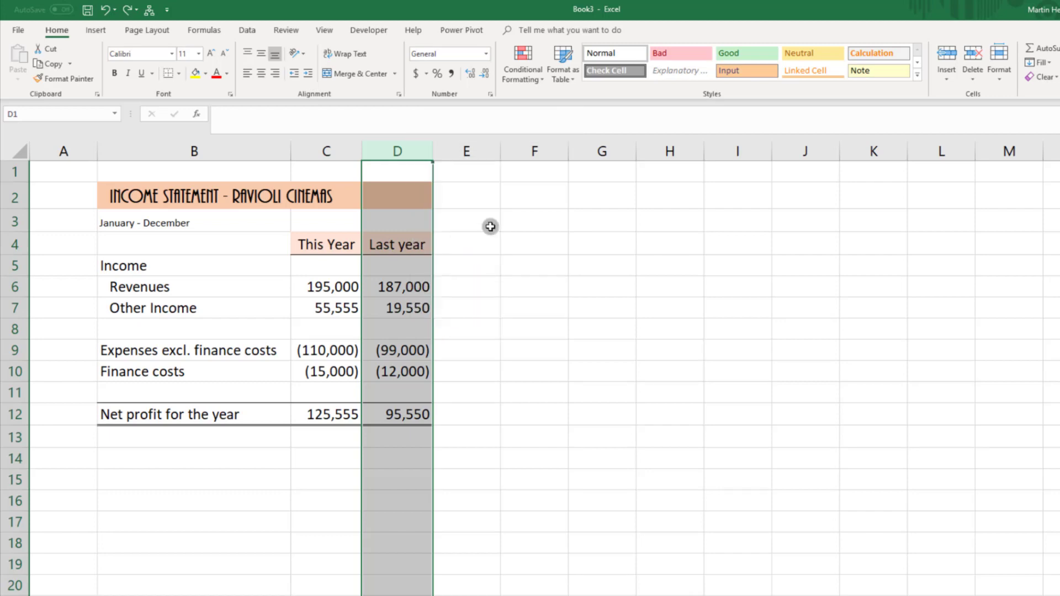
click(492, 199)
drag(331, 152, 441, 166)
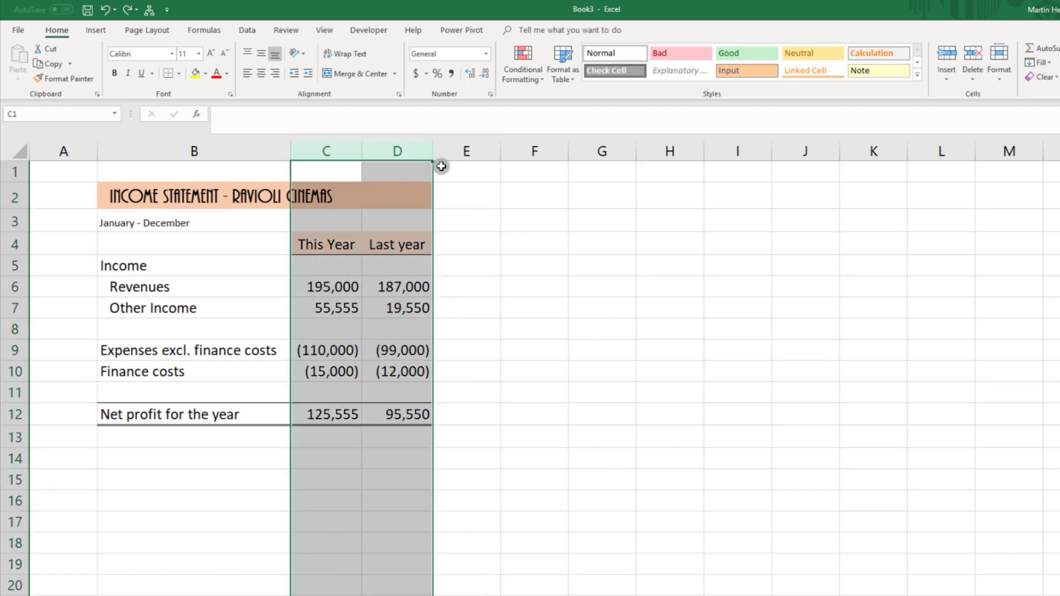
right_click(415, 149)
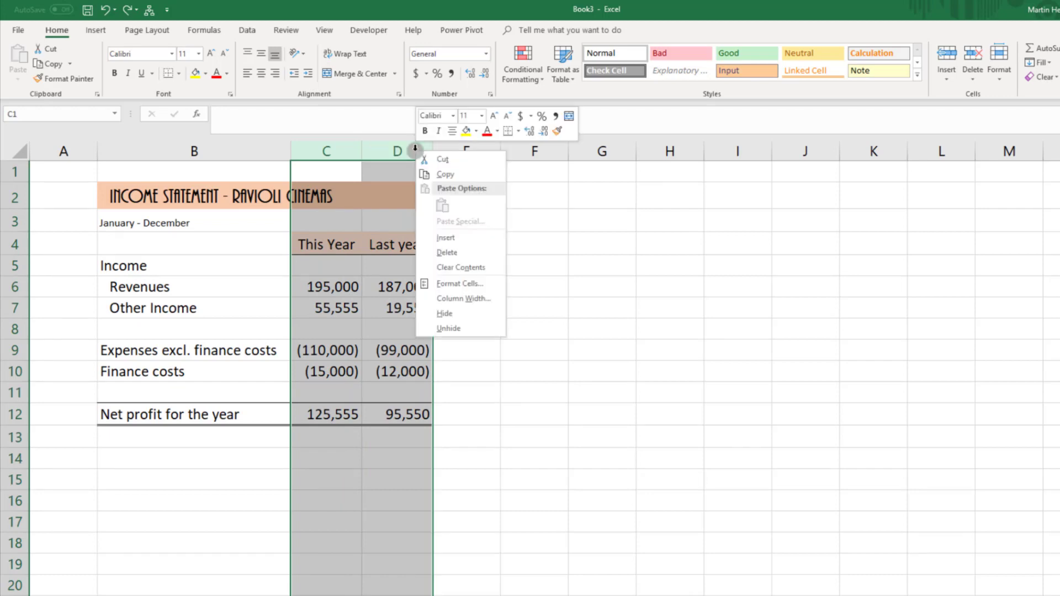
click(452, 237)
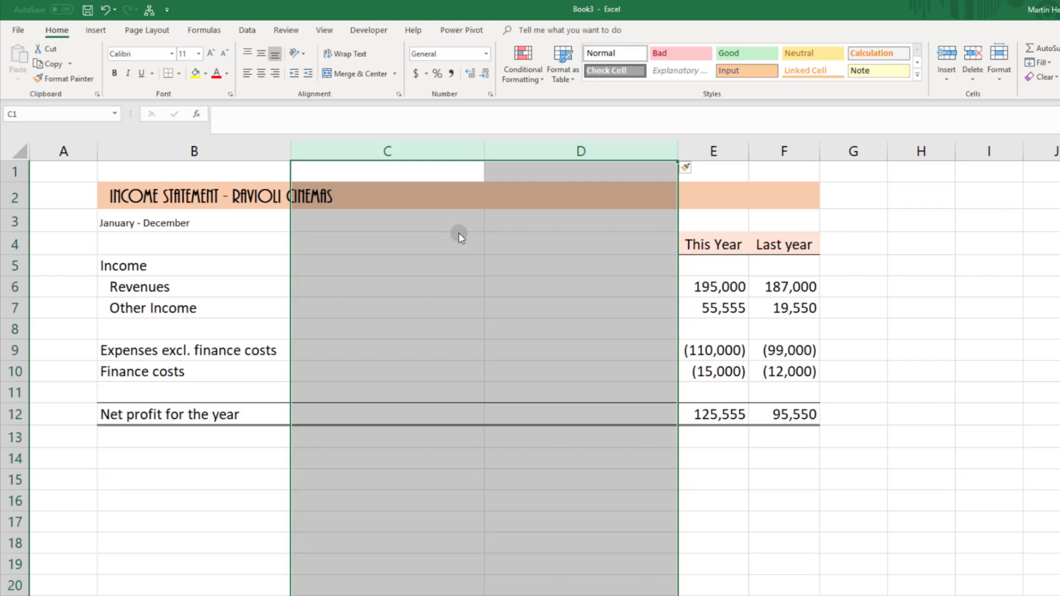